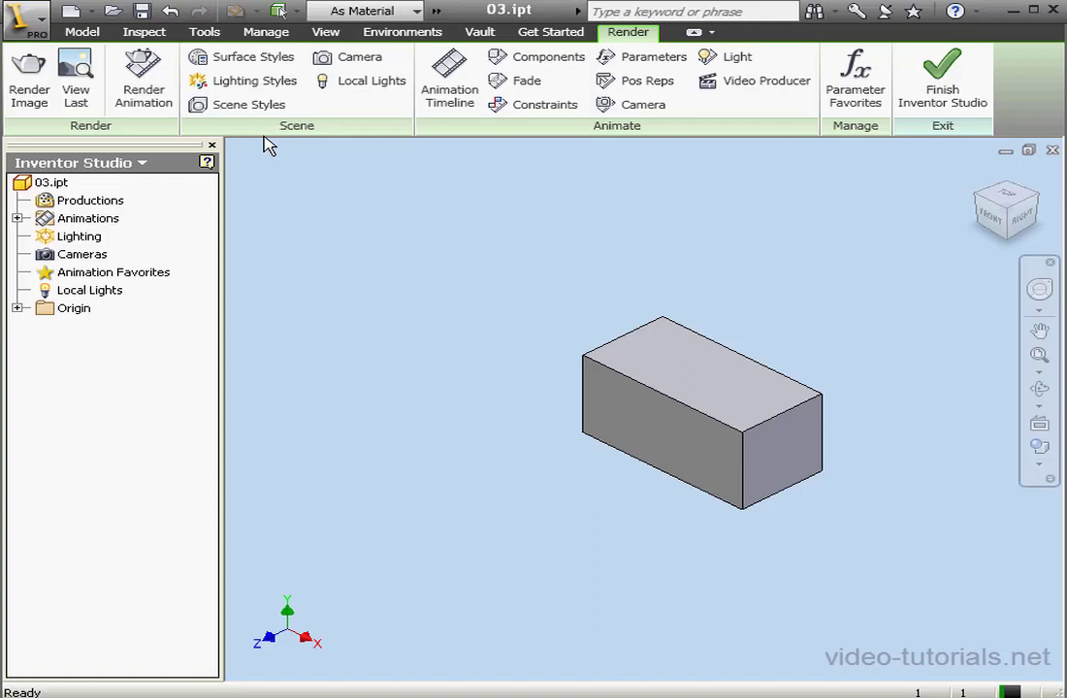
- Open the lighting styles and inspect the Bottom Lighting style with its Mid-Left and Mid-Right lights
{"action": "left_click", "coordinate": [258, 84]}
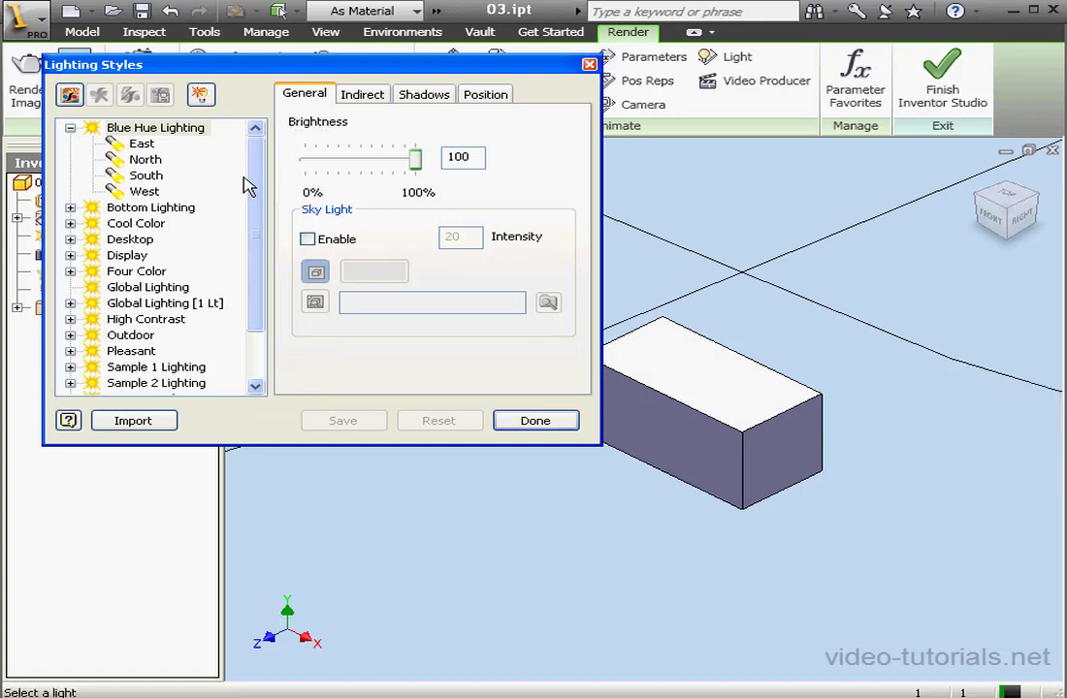
{"action": "left_click", "coordinate": [167, 210]}
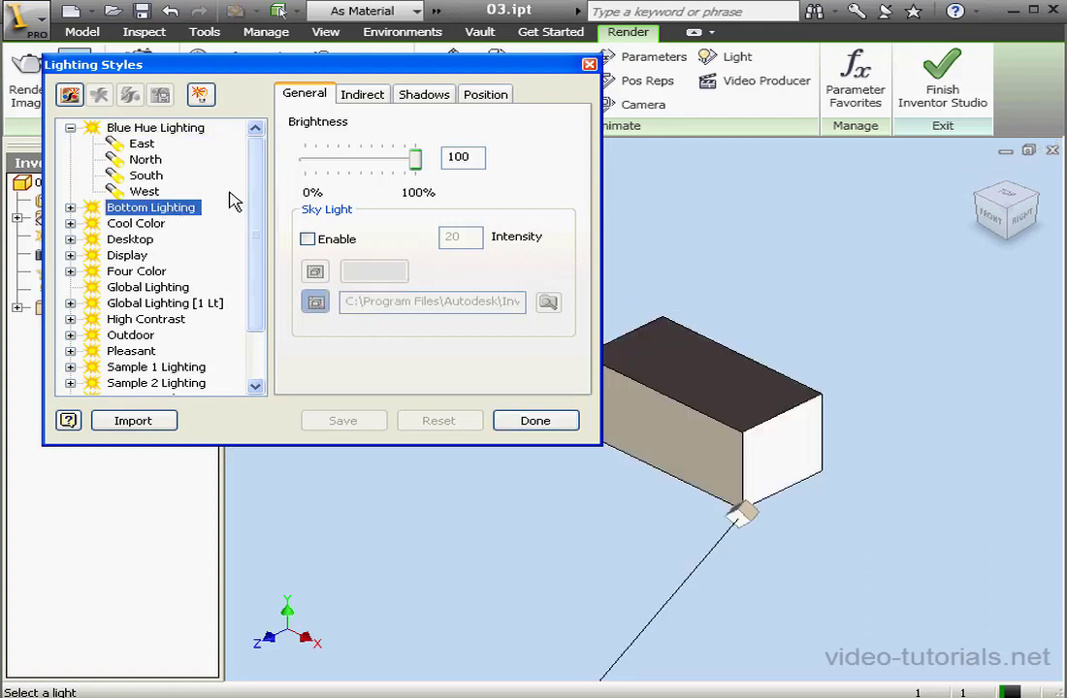
{"action": "left_click", "coordinate": [70, 208]}
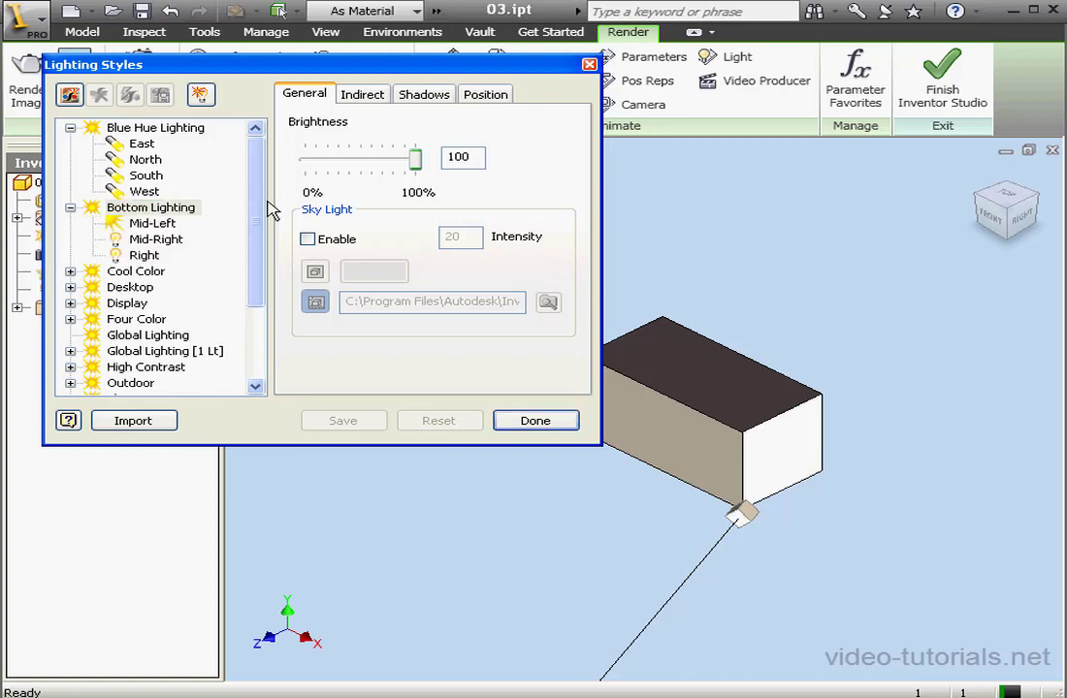
{"action": "left_click", "coordinate": [146, 225]}
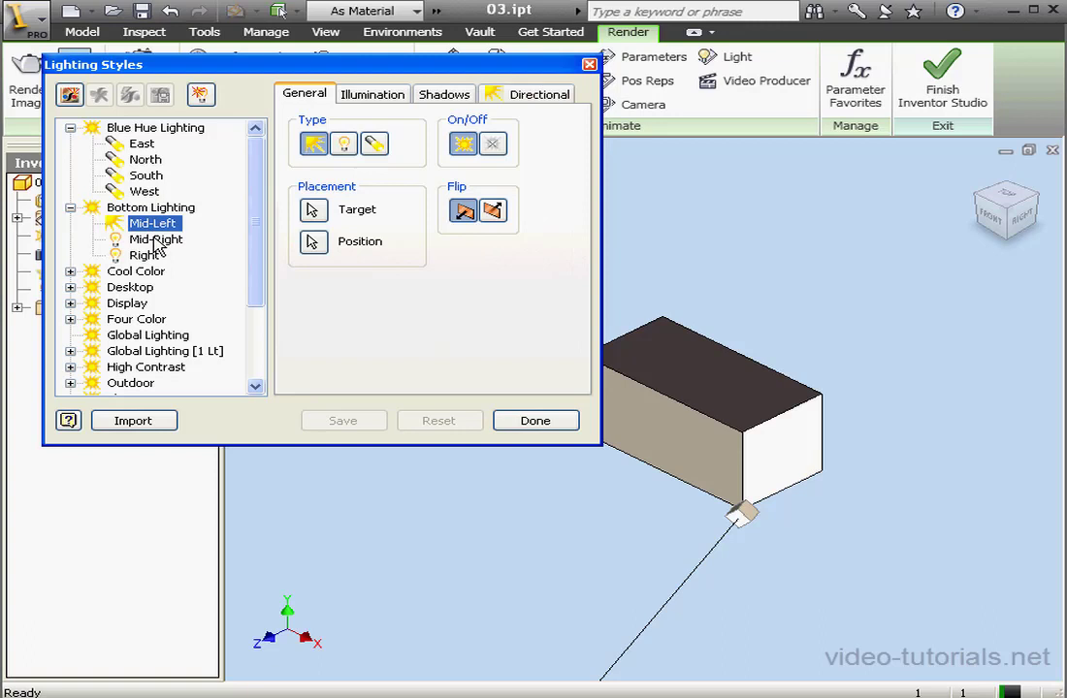
{"action": "left_click", "coordinate": [160, 240]}
{"action": "left_click", "coordinate": [155, 224]}
{"action": "left_click", "coordinate": [281, 232]}
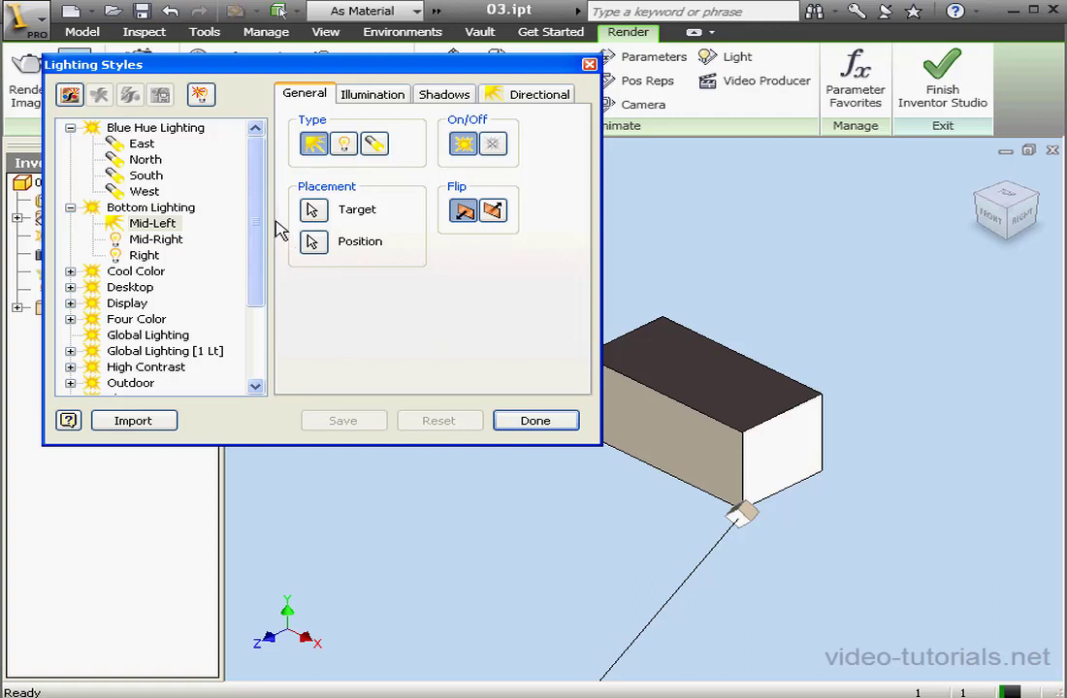
- Create a new lighting style and rename it My LS
{"action": "left_click", "coordinate": [69, 95]}
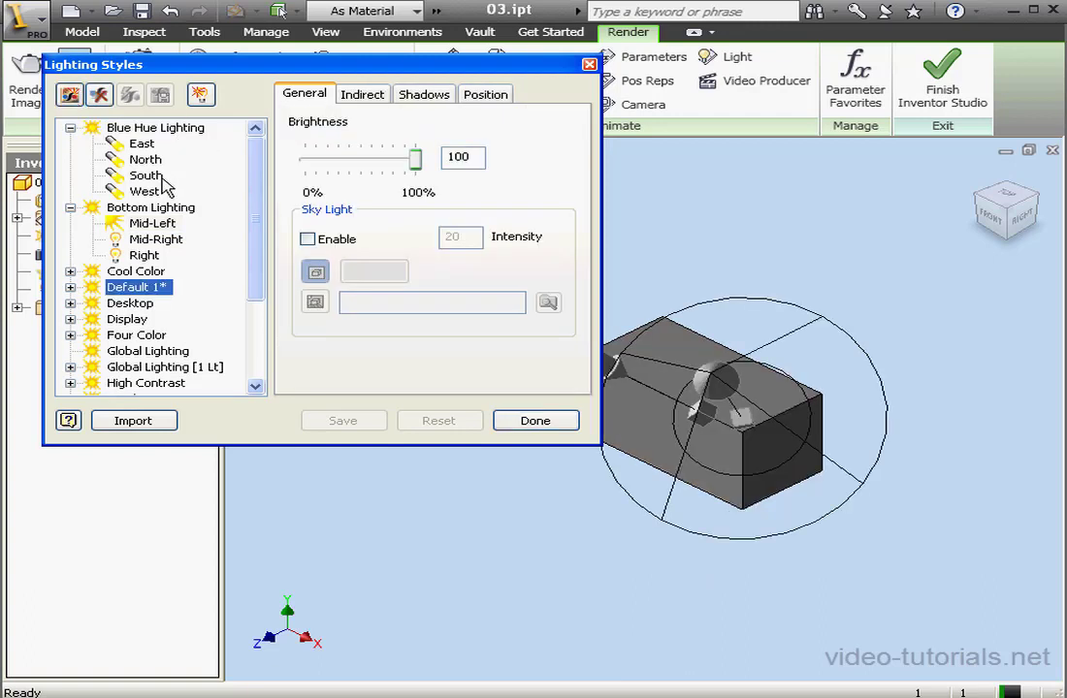
{"action": "left_click", "coordinate": [70, 287]}
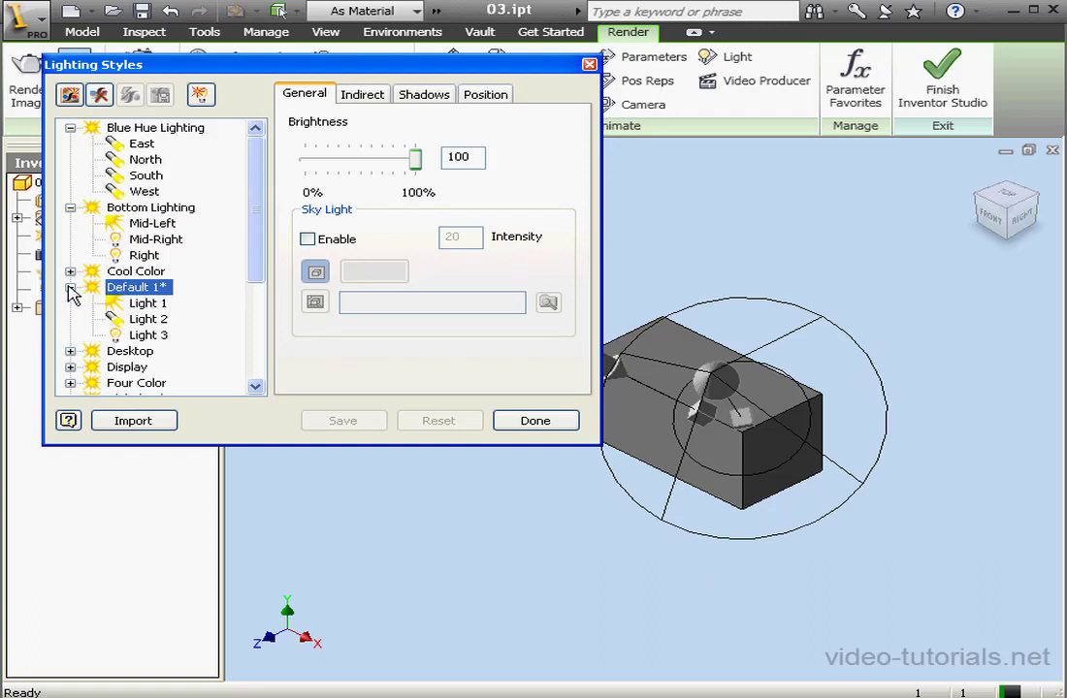
{"action": "right_click", "coordinate": [142, 291]}
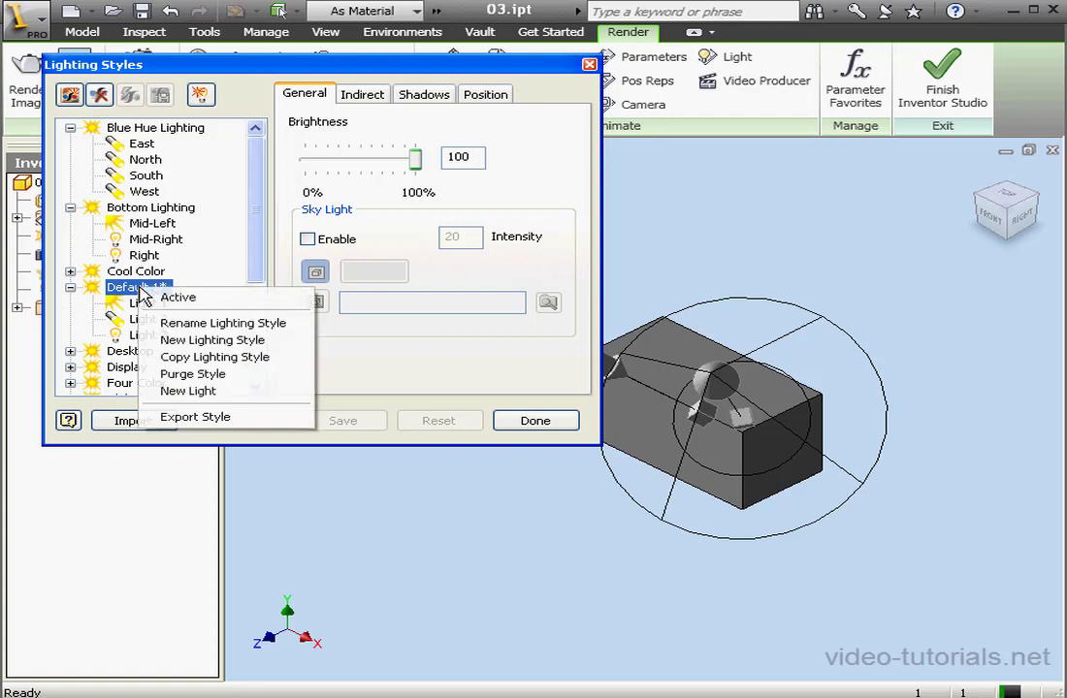
{"action": "left_click", "coordinate": [181, 325]}
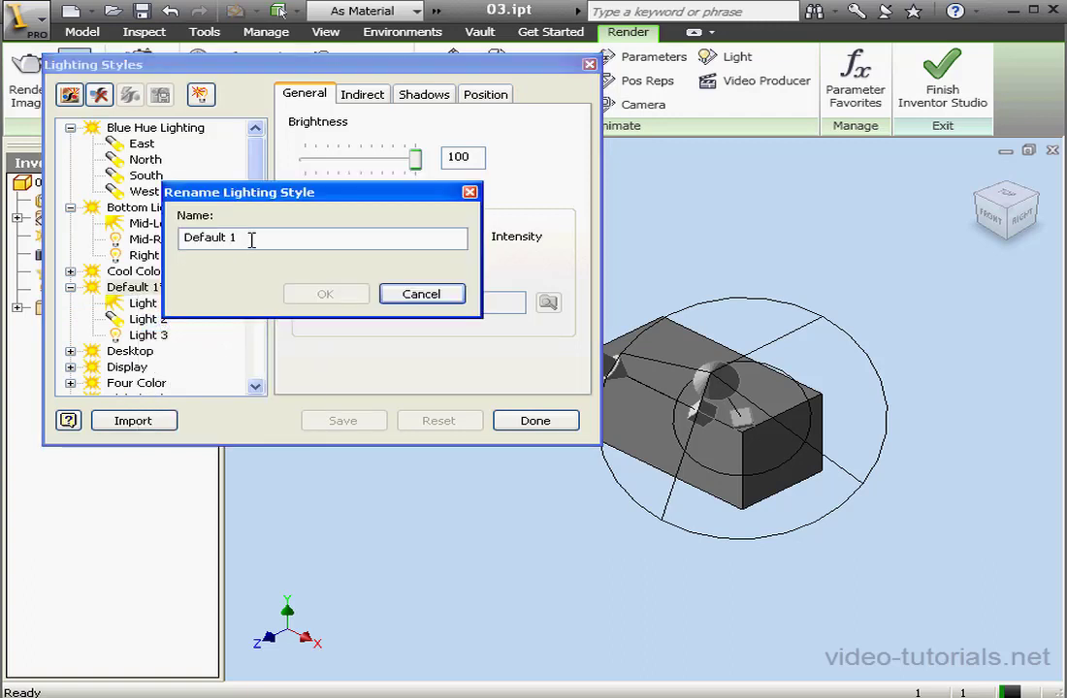
{"action": "left_click_drag", "start_coordinate": [251, 240], "coordinate": [180, 239]}
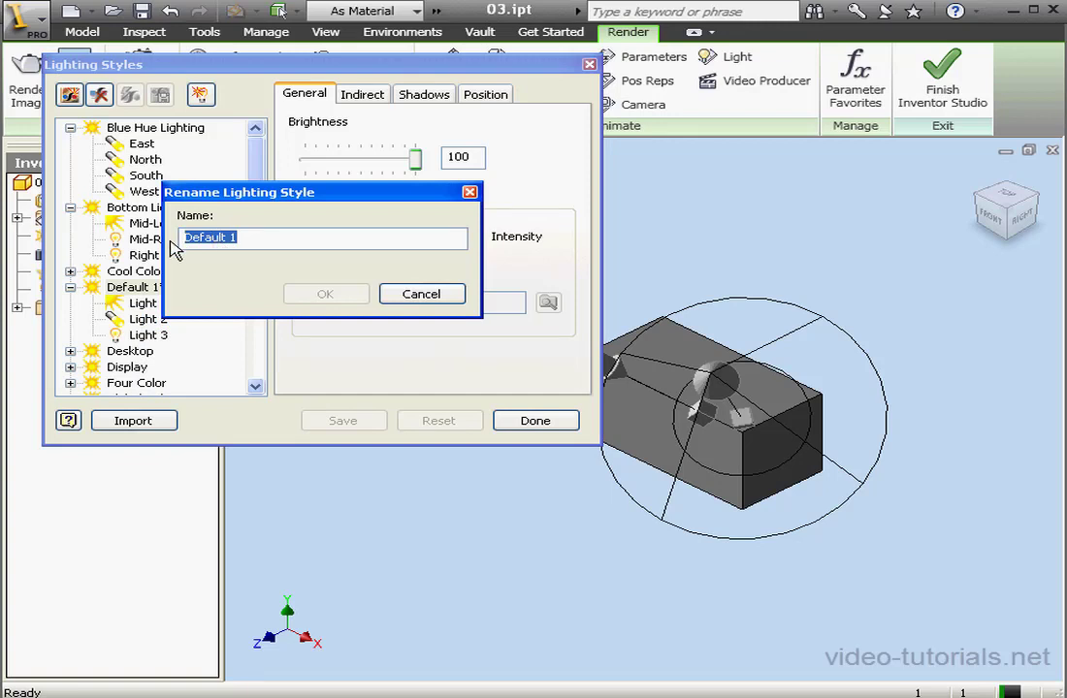
{"action": "type", "text": "My LS"}
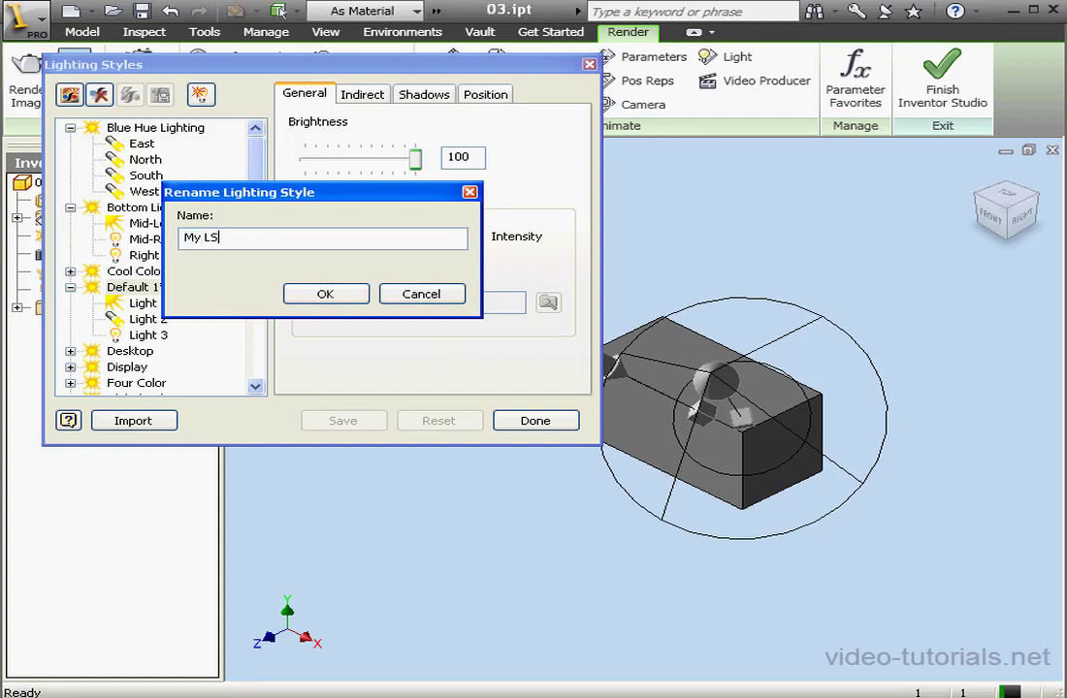
{"action": "left_click", "coordinate": [321, 293]}
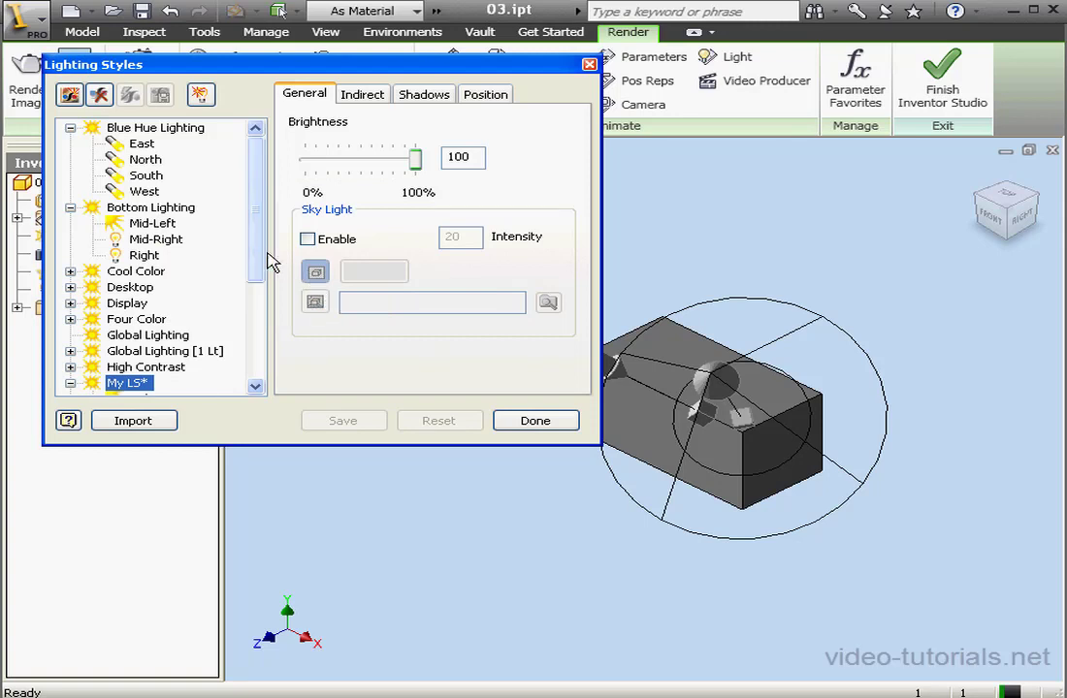
- Make the My LS lighting style the active one
{"action": "left_click_drag", "start_coordinate": [262, 258], "coordinate": [262, 321]}
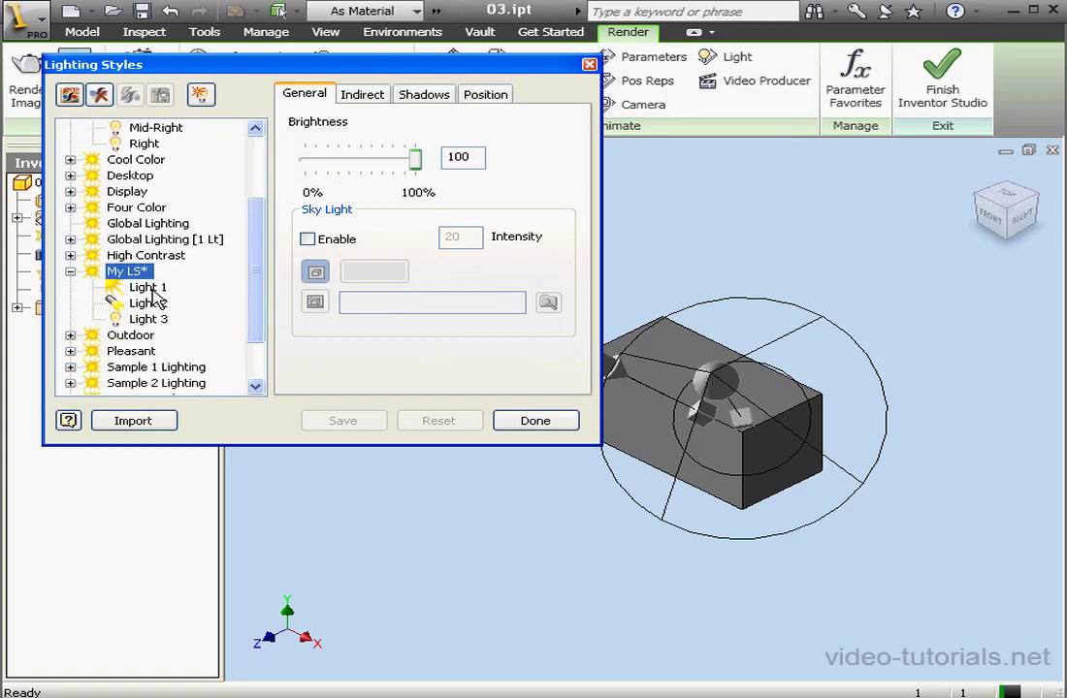
{"action": "right_click", "coordinate": [119, 273]}
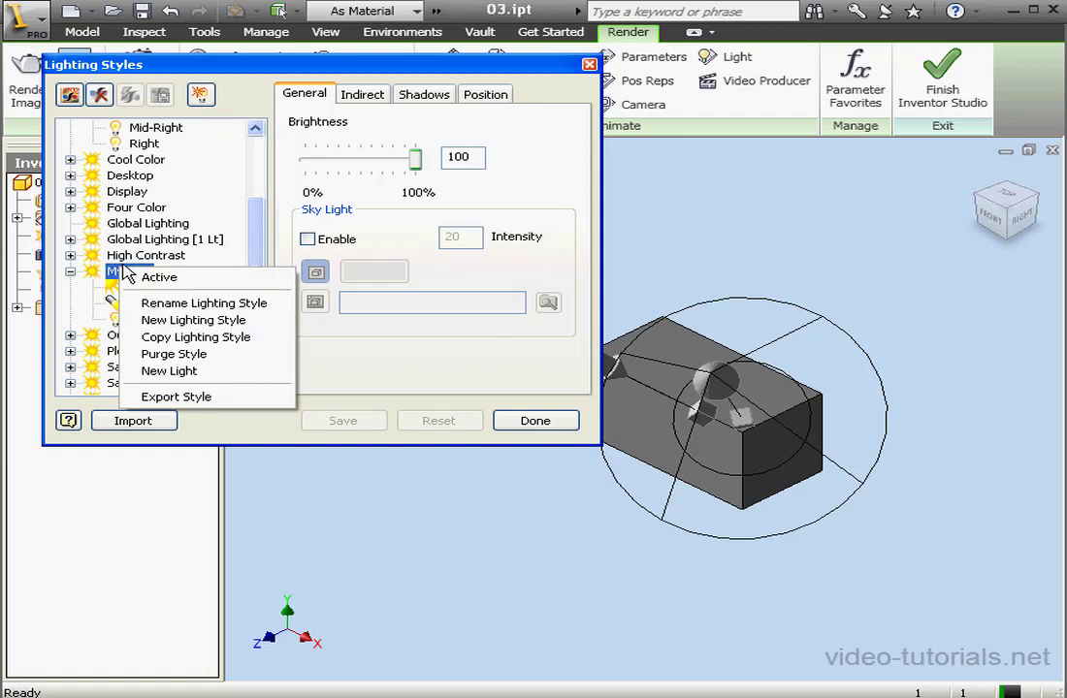
{"action": "left_click", "coordinate": [158, 279]}
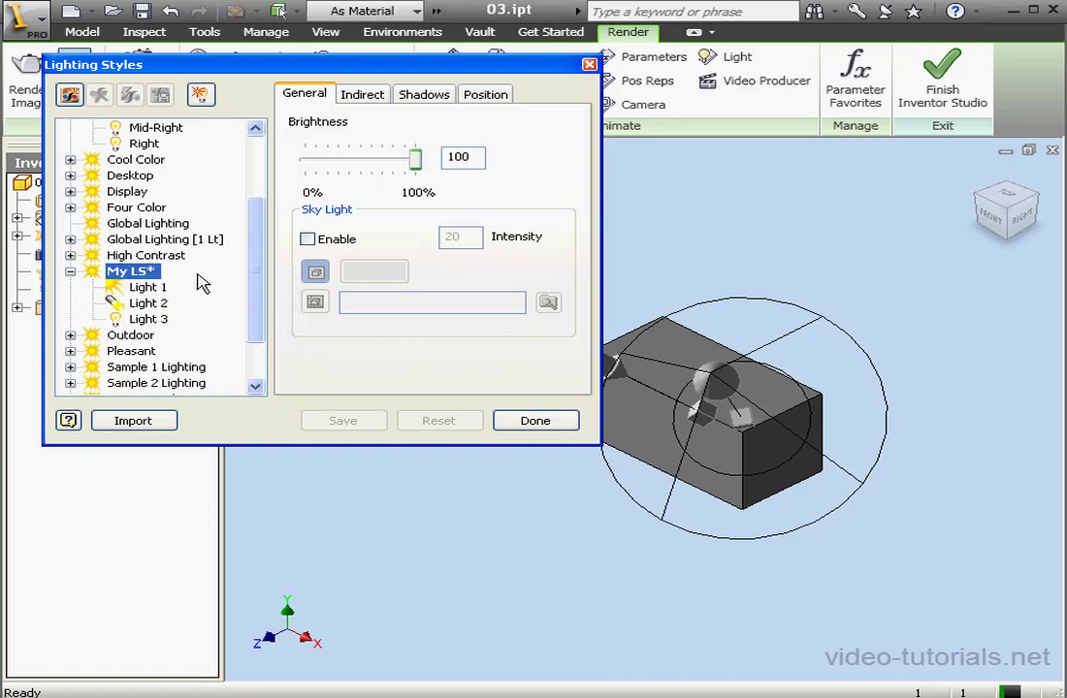
{"action": "left_click_drag", "start_coordinate": [231, 65], "coordinate": [316, 68]}
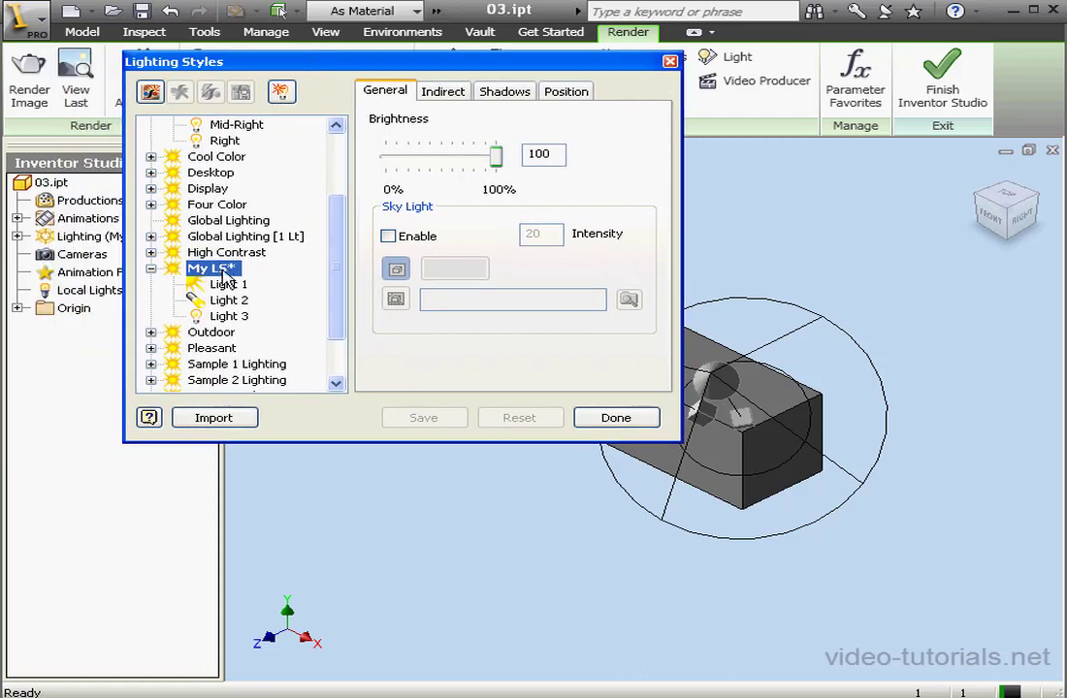
- Preview the High Contrast style and inspect the active style's lights under Lighting in the model browser
{"action": "left_click", "coordinate": [218, 252]}
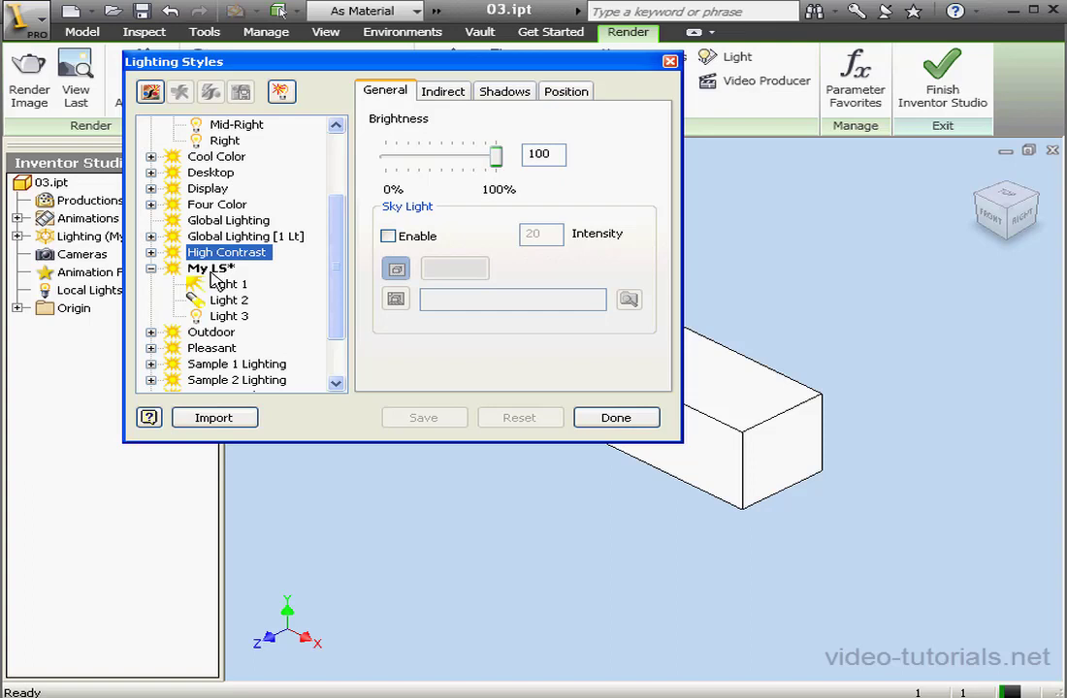
{"action": "left_click_drag", "start_coordinate": [278, 69], "coordinate": [347, 69]}
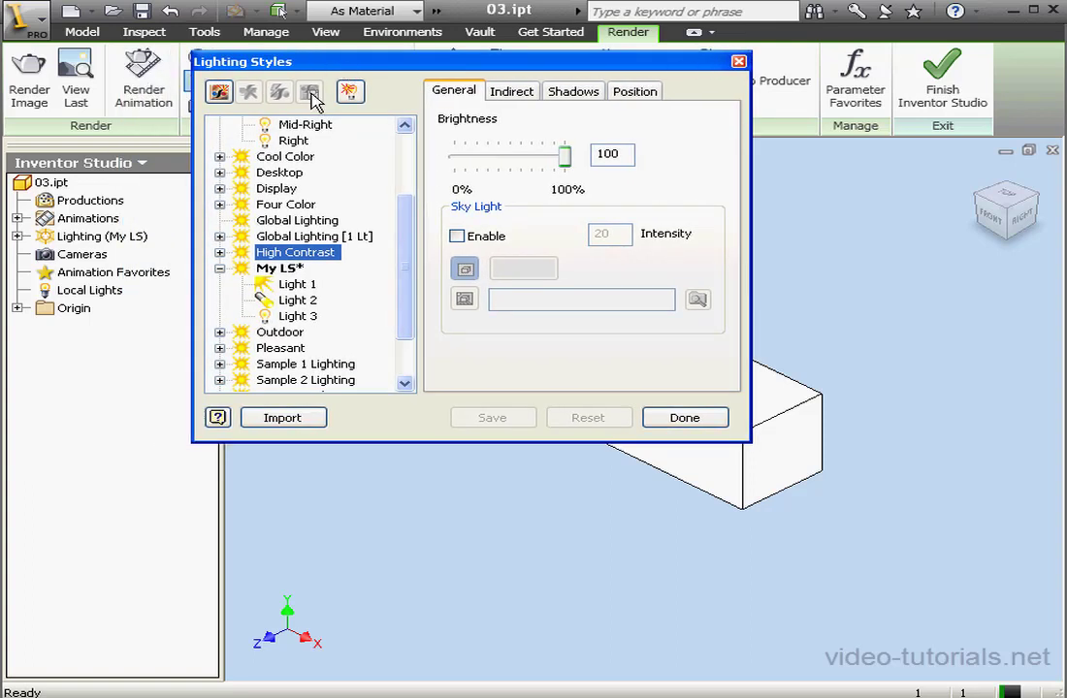
{"action": "left_click", "coordinate": [17, 236]}
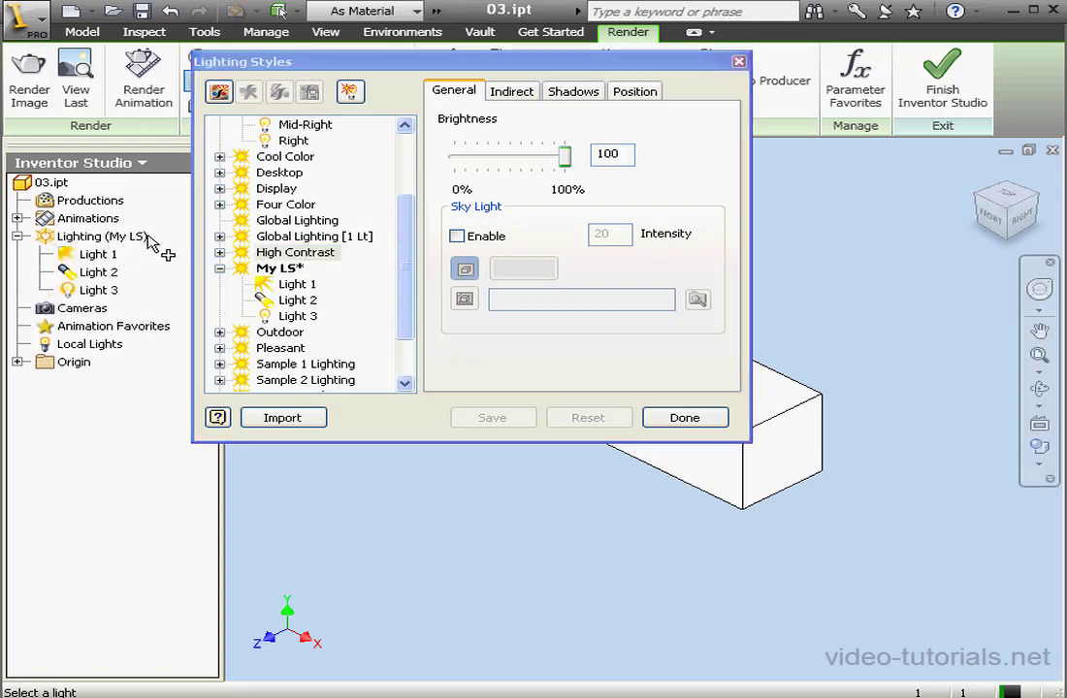
{"action": "left_click", "coordinate": [412, 252]}
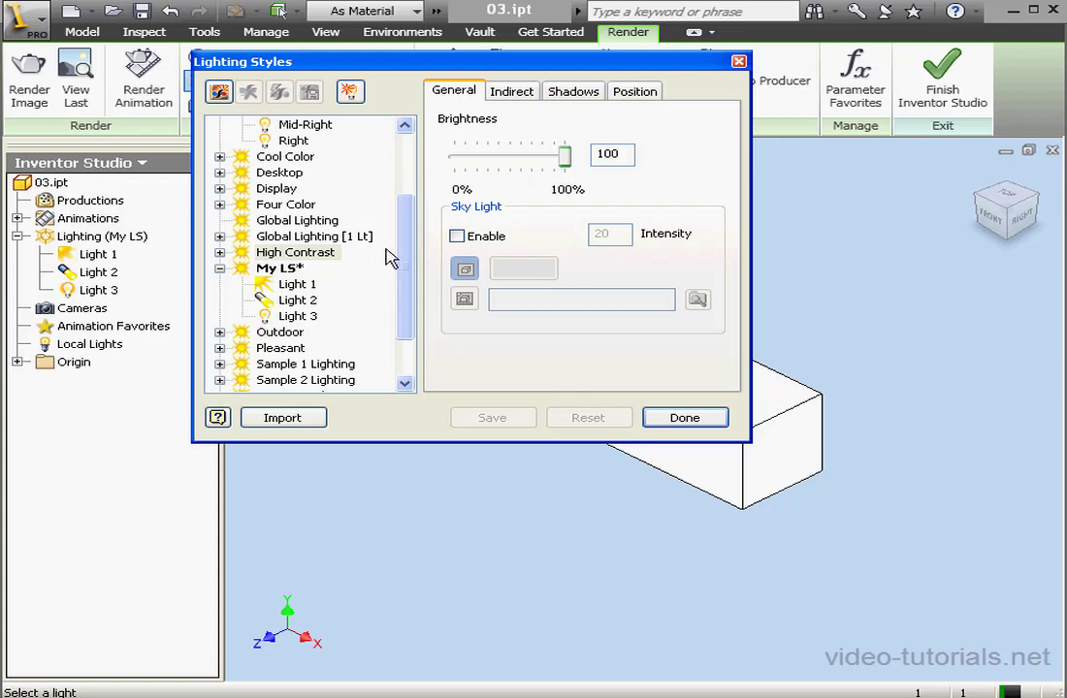
- Deactivate the My LS lighting style and review the other commands available for it
{"action": "right_click", "coordinate": [282, 268]}
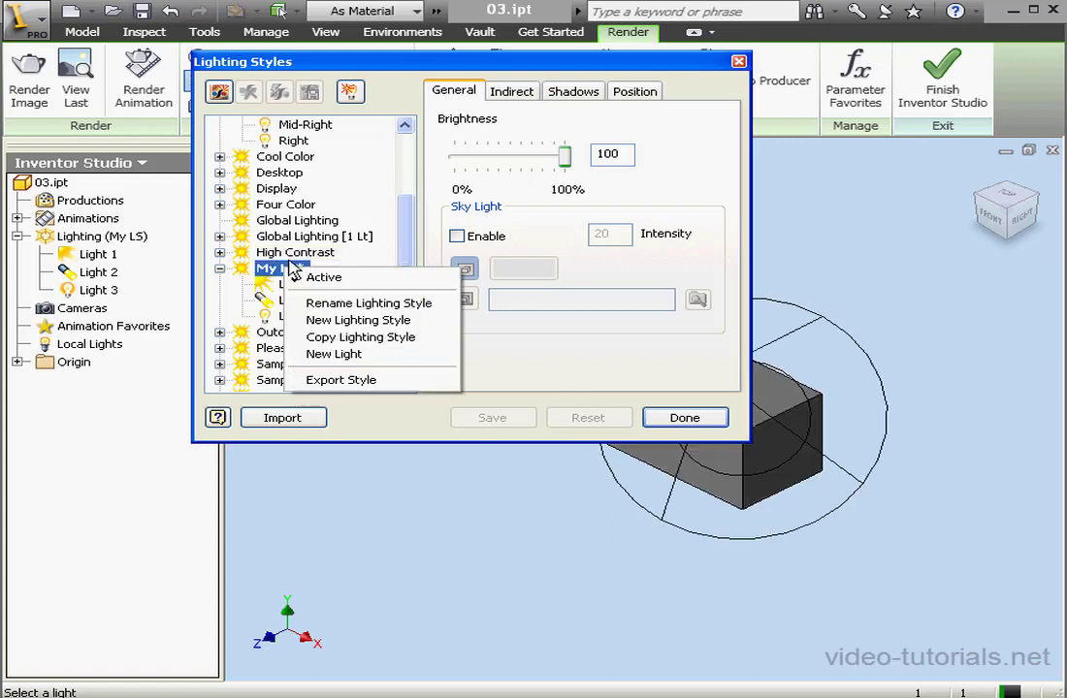
{"action": "left_click", "coordinate": [326, 279]}
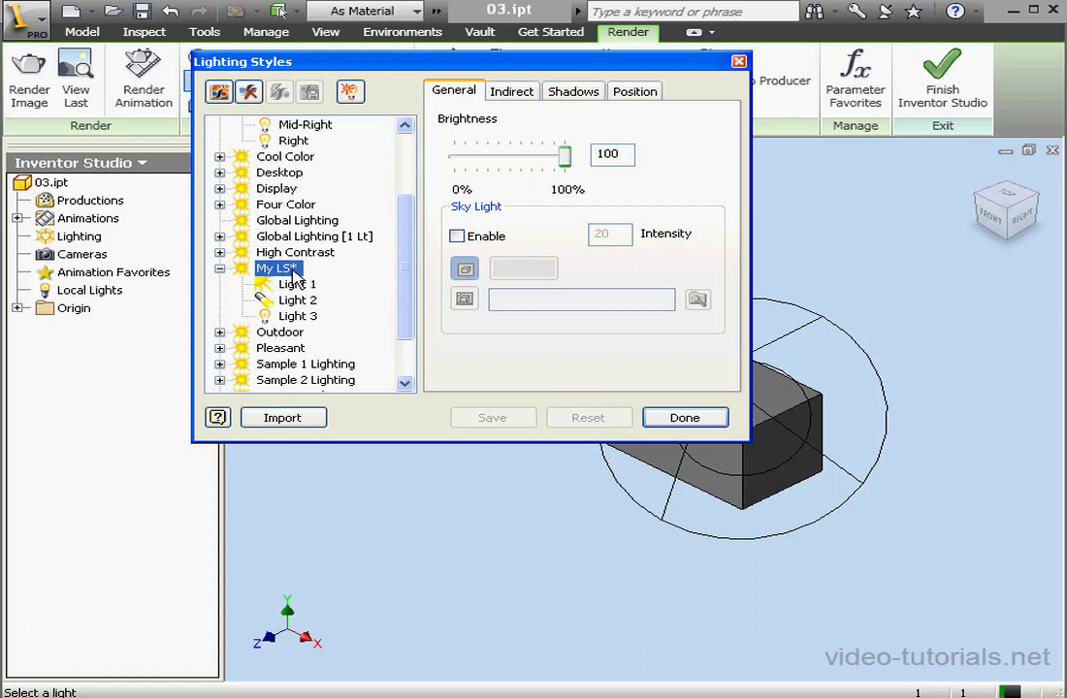
{"action": "right_click", "coordinate": [296, 274]}
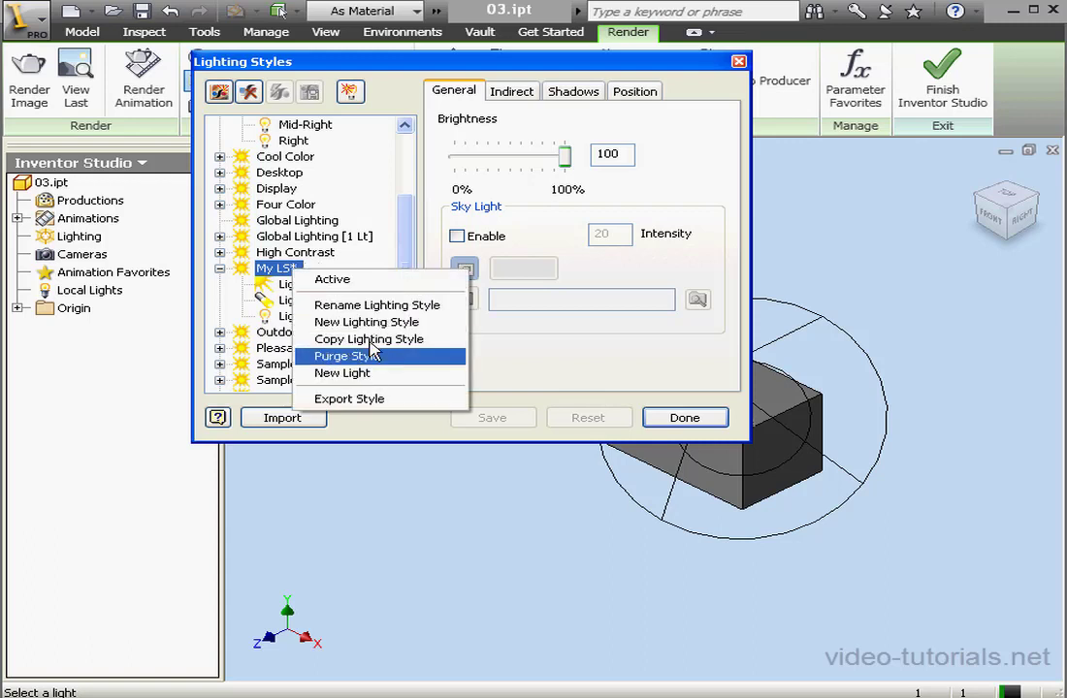
{"action": "left_click", "coordinate": [407, 238]}
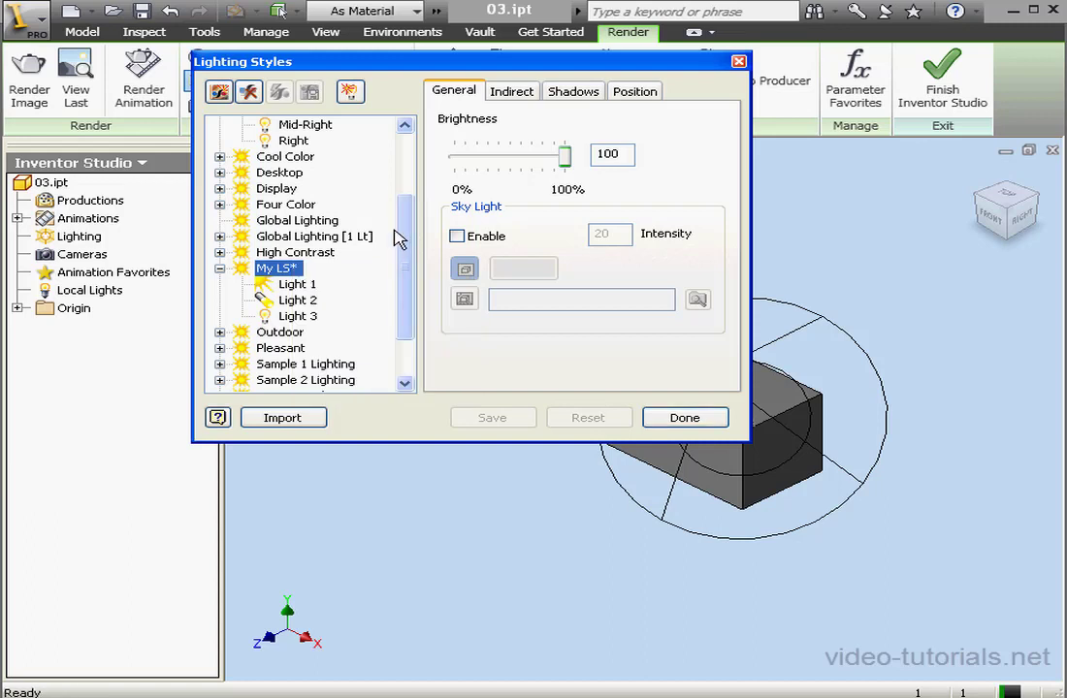
- Delete Light 1 from the My LS lighting style
{"action": "right_click", "coordinate": [296, 283]}
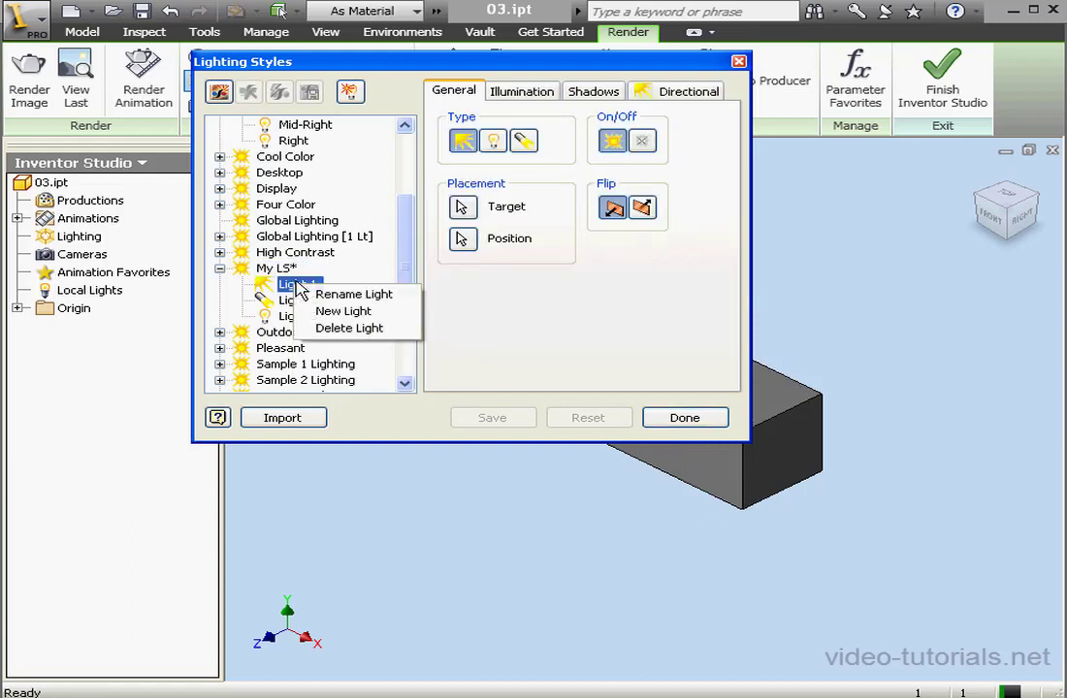
{"action": "left_click", "coordinate": [332, 327]}
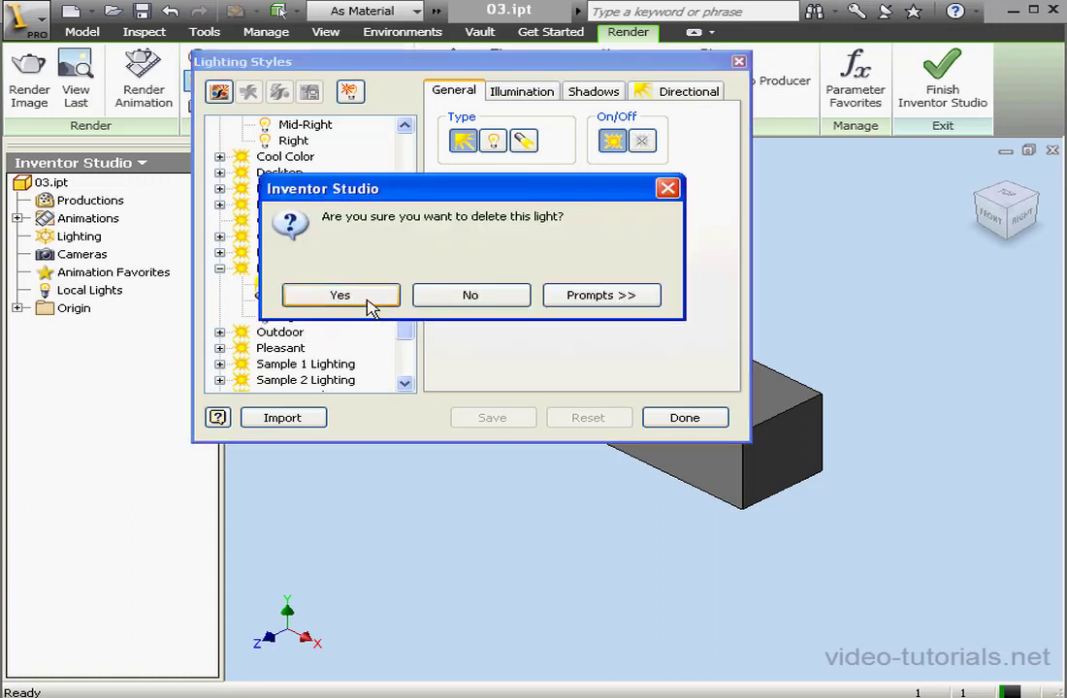
{"action": "left_click", "coordinate": [368, 301]}
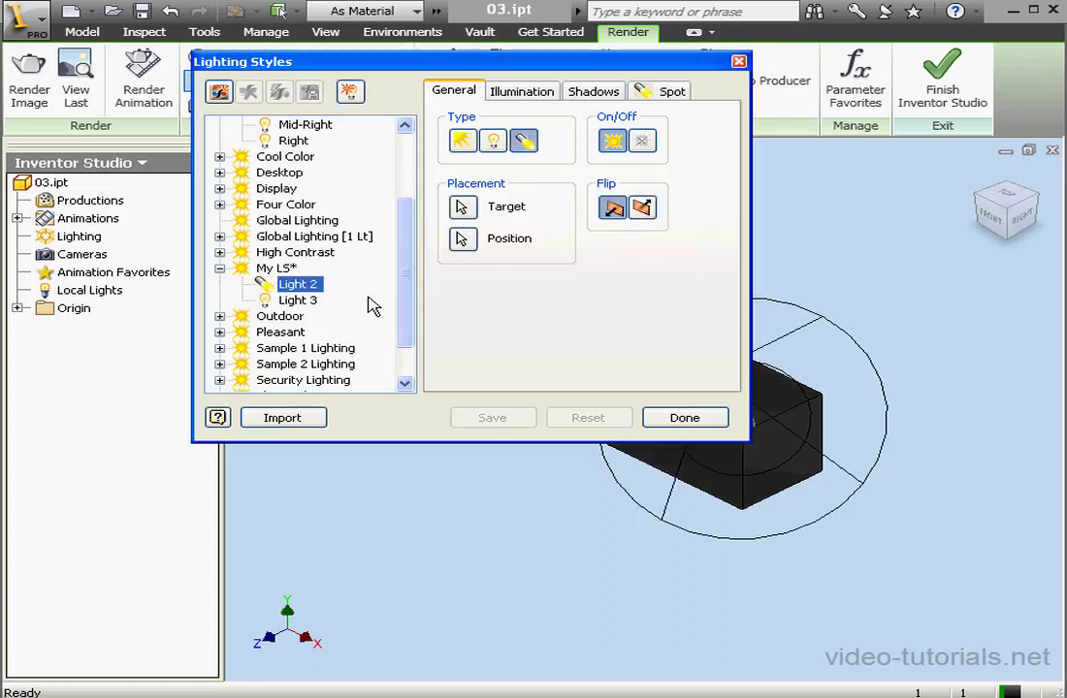
- Add a new directional light to My LS, targeting the block's long front face and positioned out in front of it
{"action": "left_click", "coordinate": [352, 95]}
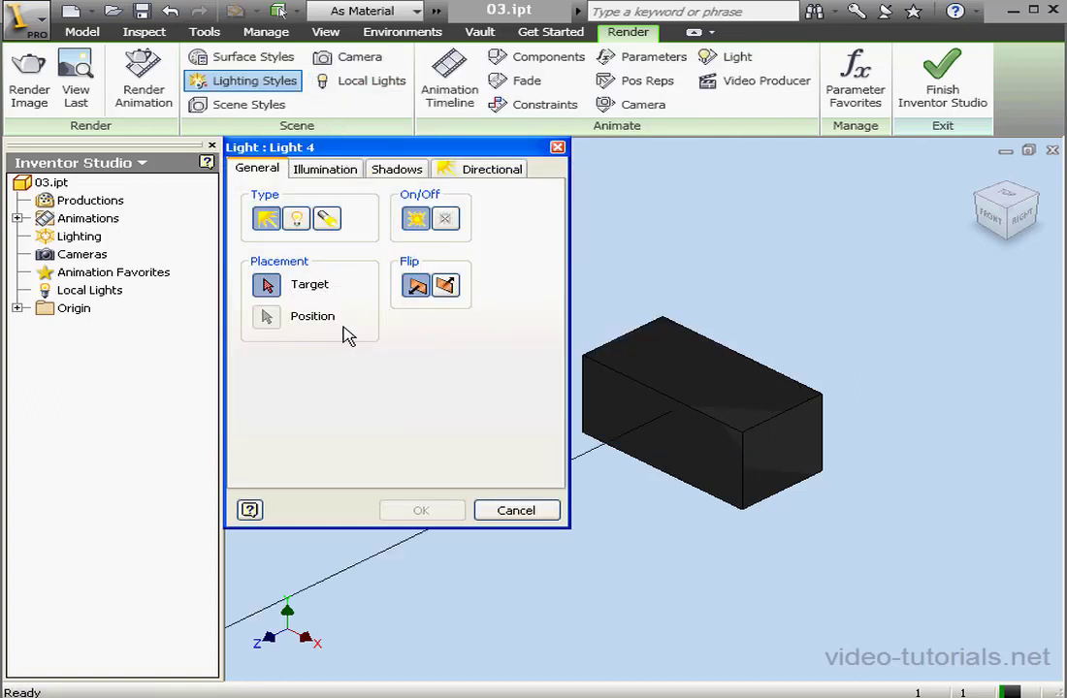
{"action": "left_click", "coordinate": [677, 436]}
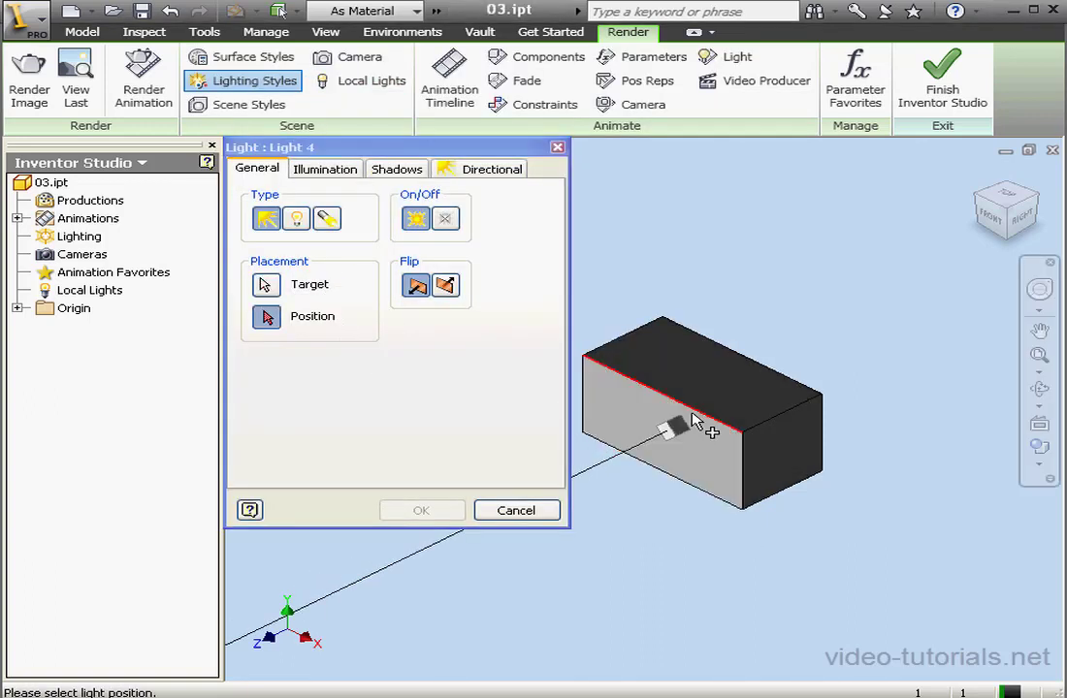
{"action": "scroll", "coordinate": [684, 457], "scroll_direction": "down", "scroll_amount": 5}
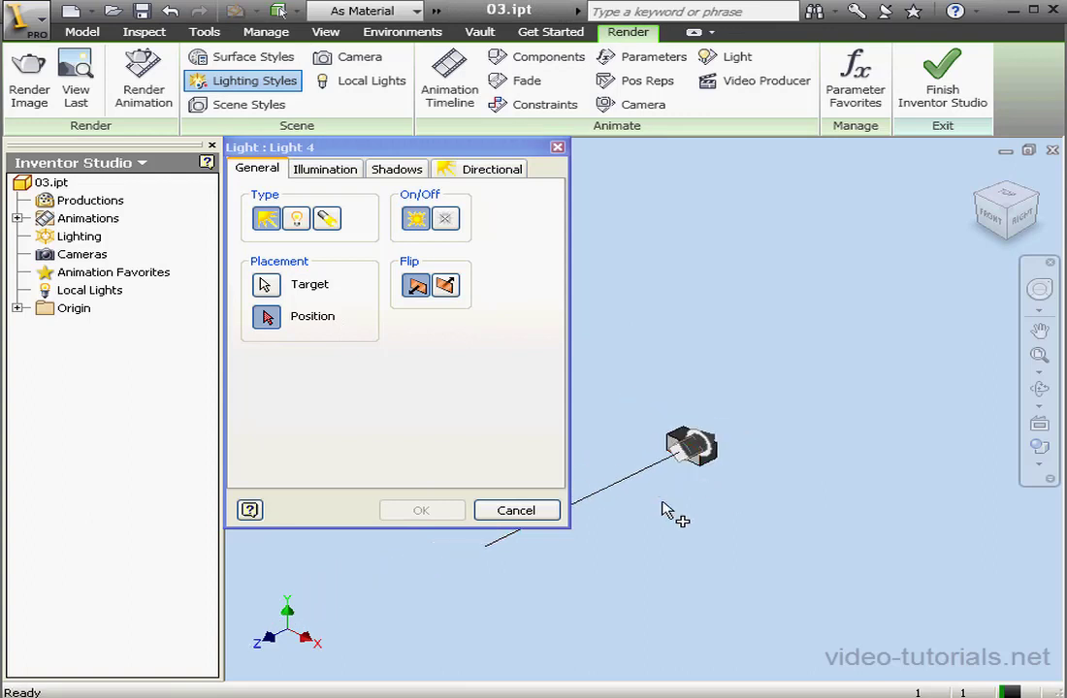
{"action": "left_click", "coordinate": [490, 549]}
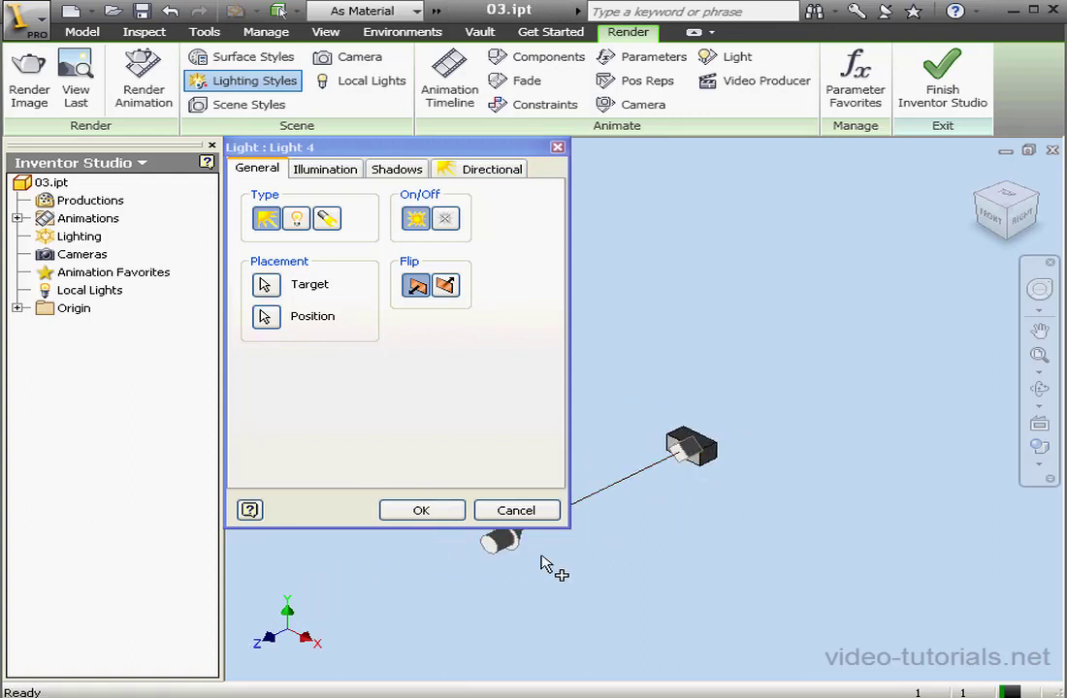
{"action": "left_click_drag", "start_coordinate": [462, 148], "coordinate": [359, 102]}
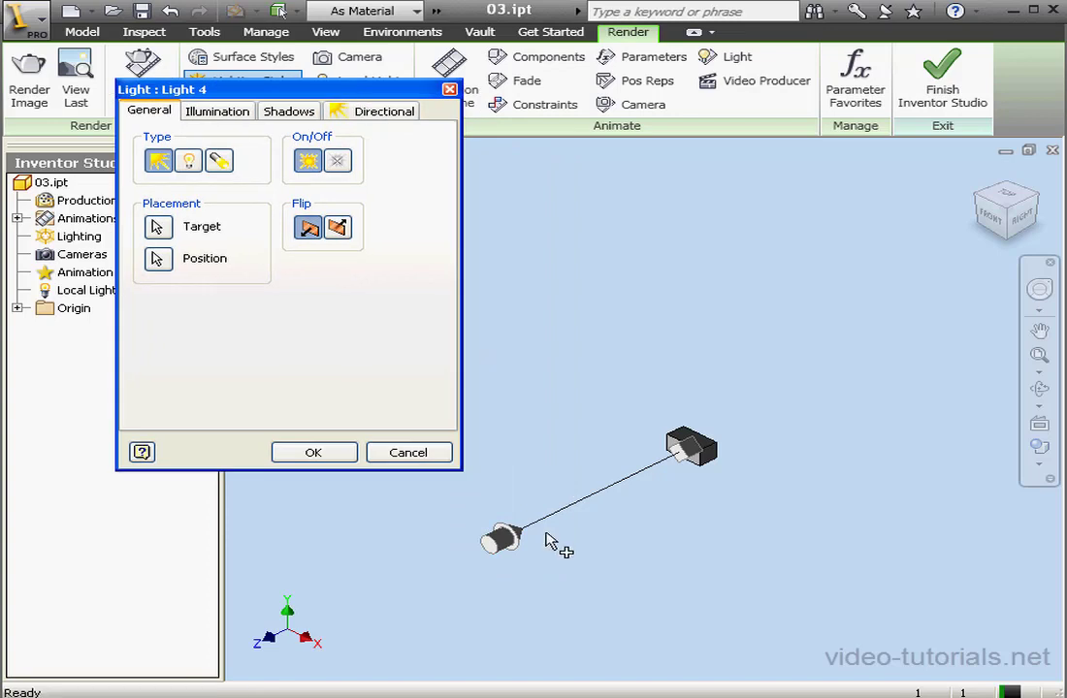
- Move the new light's source with 3D Move/Rotate to about X 4.260, Y 7.752, Z 10.367 in
{"action": "left_click", "coordinate": [543, 520]}
{"action": "left_click", "coordinate": [491, 491]}
{"action": "left_click_drag", "start_coordinate": [491, 491], "coordinate": [503, 426]}
{"action": "left_click", "coordinate": [554, 457]}
{"action": "left_click_drag", "start_coordinate": [555, 457], "coordinate": [607, 502]}
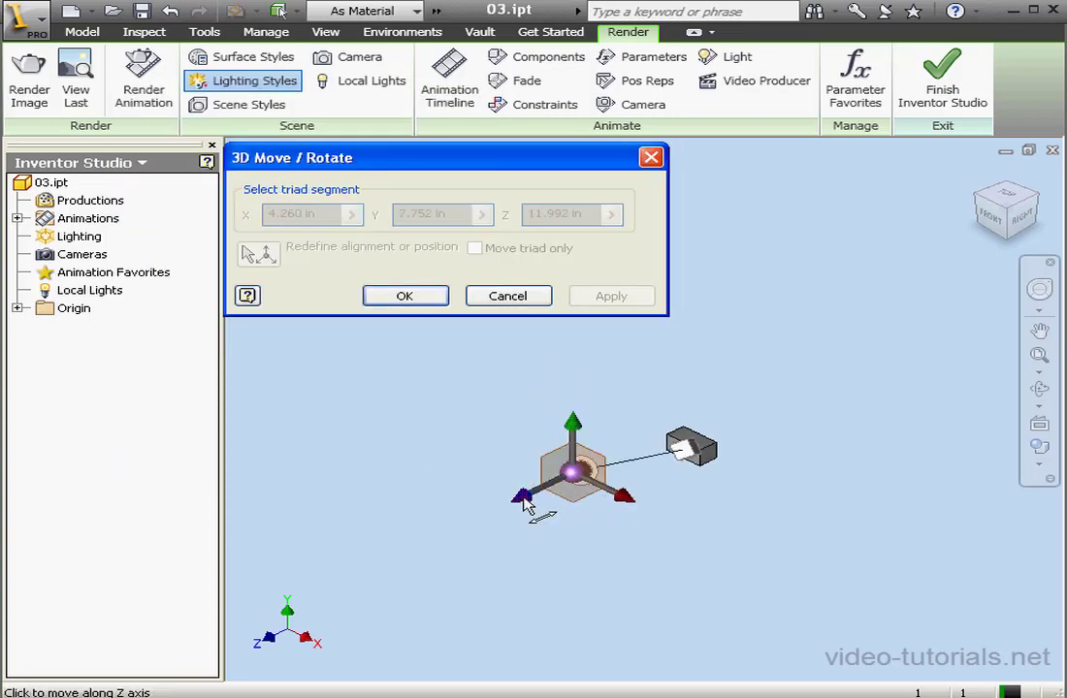
{"action": "left_click_drag", "start_coordinate": [524, 497], "coordinate": [572, 512]}
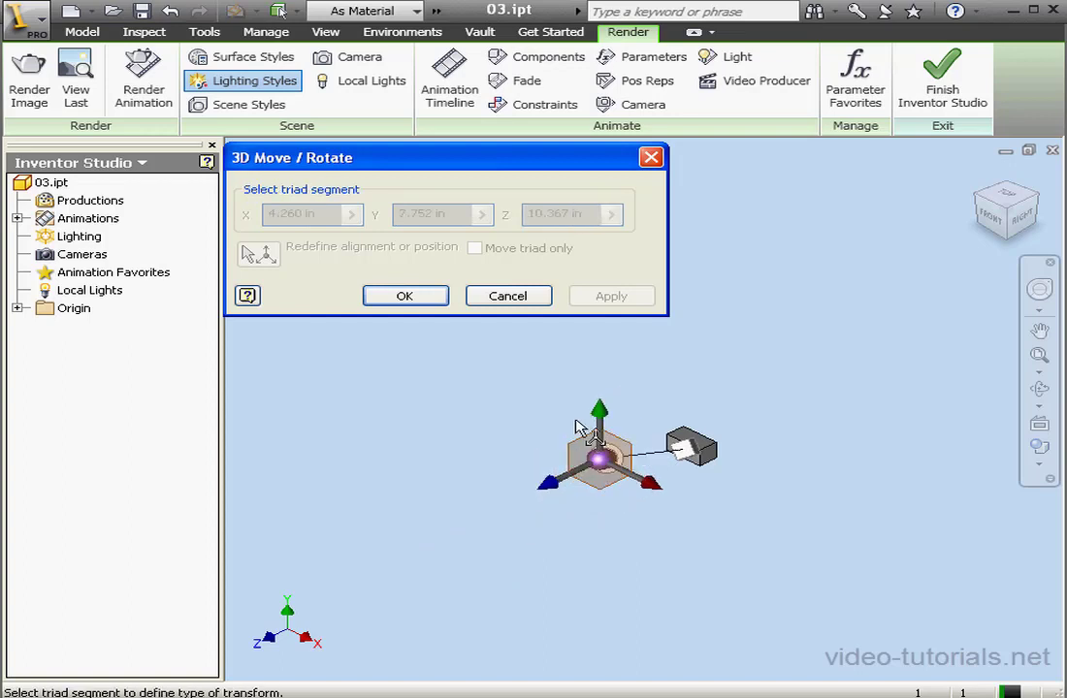
{"action": "left_click", "coordinate": [419, 299]}
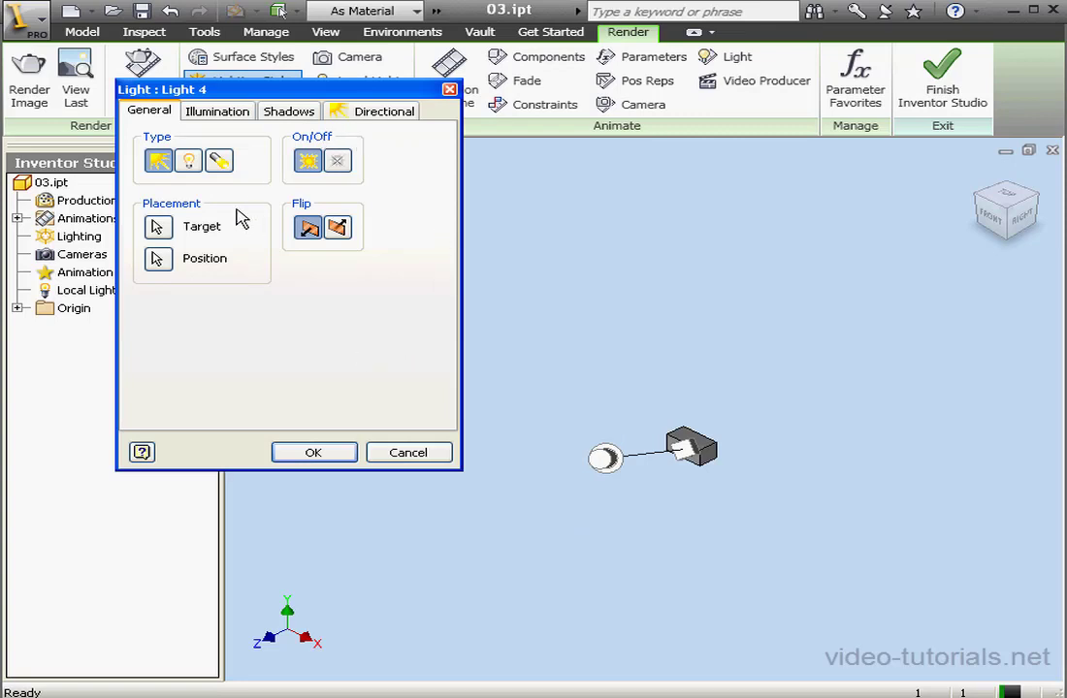
- Accept the new directional light's settings and delete Light 4 from the My LS lighting style
{"action": "left_click", "coordinate": [325, 456]}
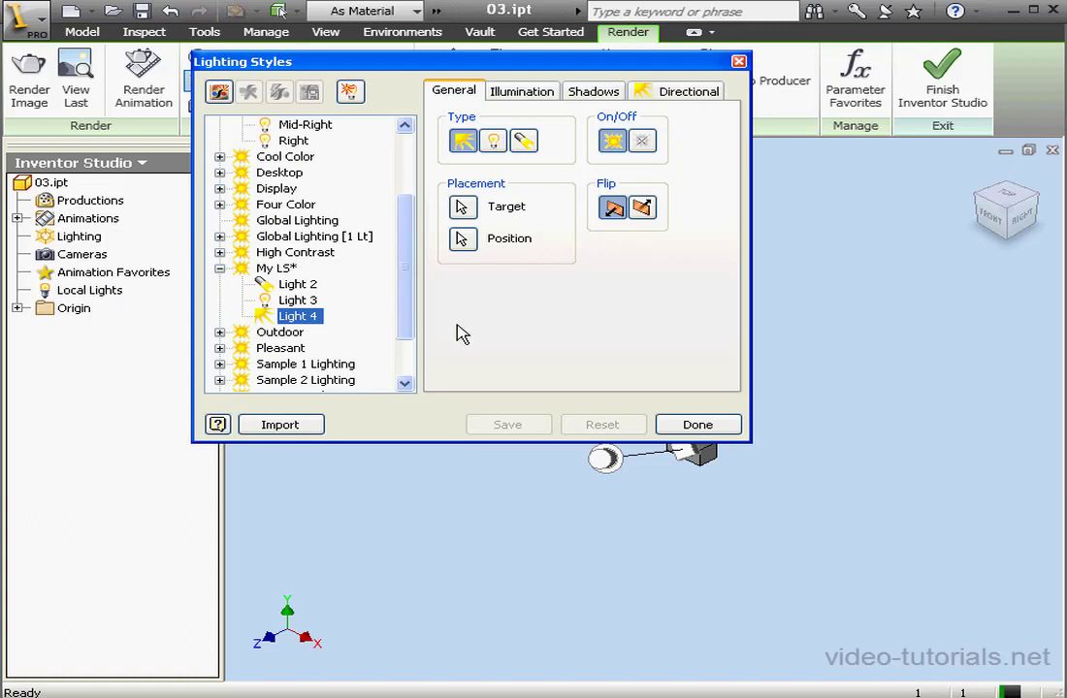
{"action": "right_click", "coordinate": [308, 317]}
{"action": "left_click", "coordinate": [379, 360]}
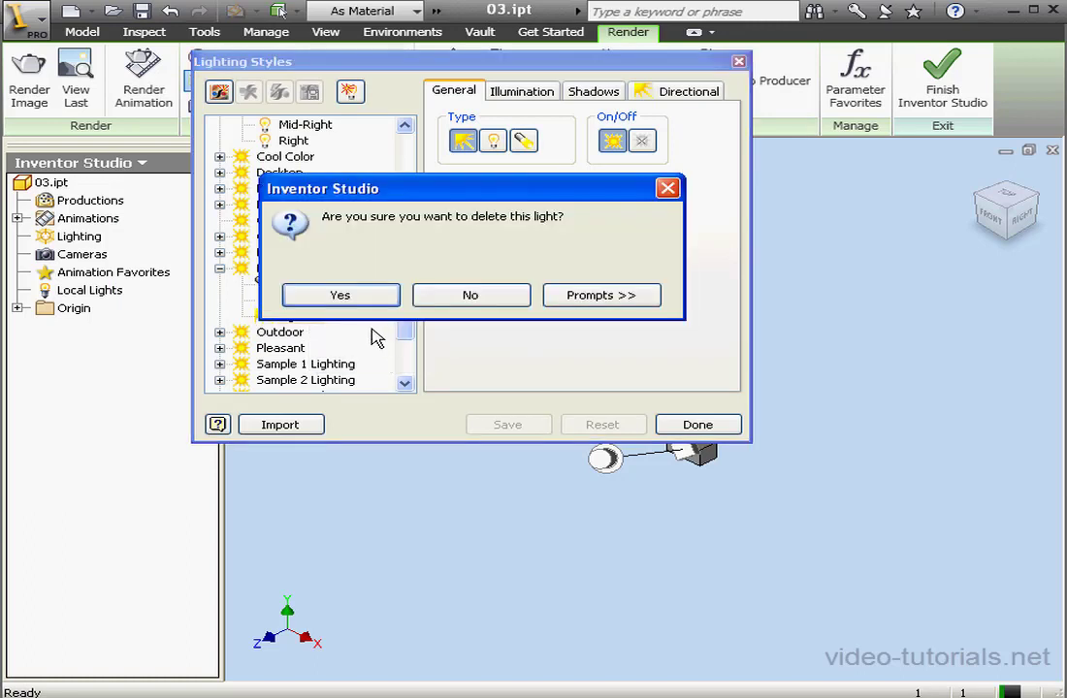
{"action": "left_click", "coordinate": [348, 296]}
- Purge the My LS lighting style
{"action": "left_click", "coordinate": [290, 271]}
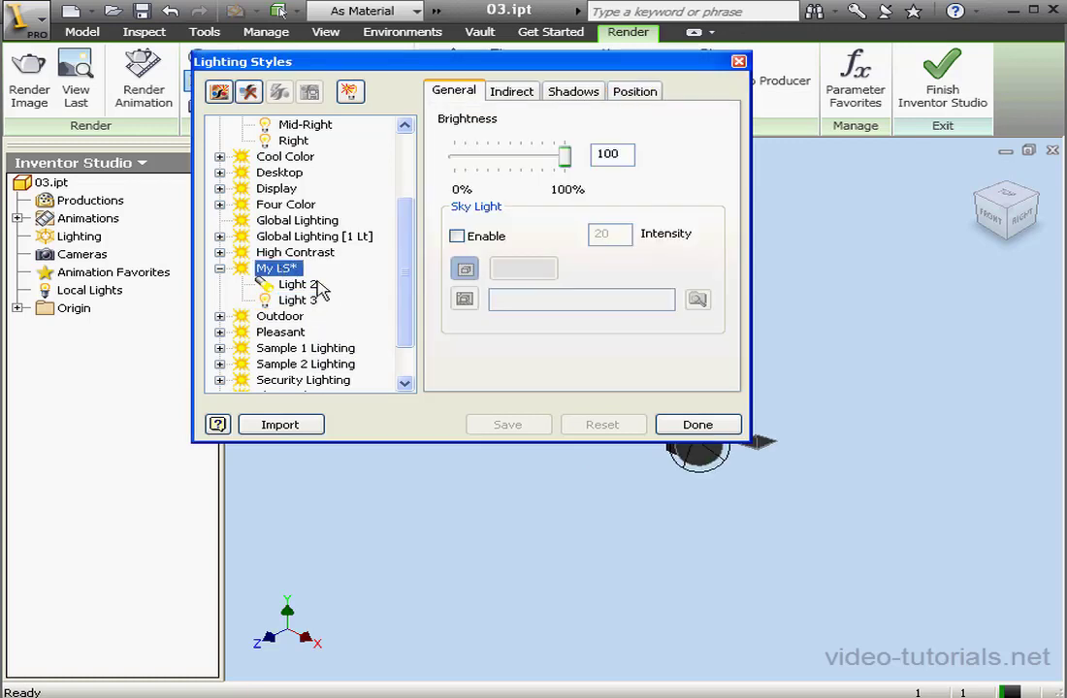
{"action": "left_click", "coordinate": [248, 93]}
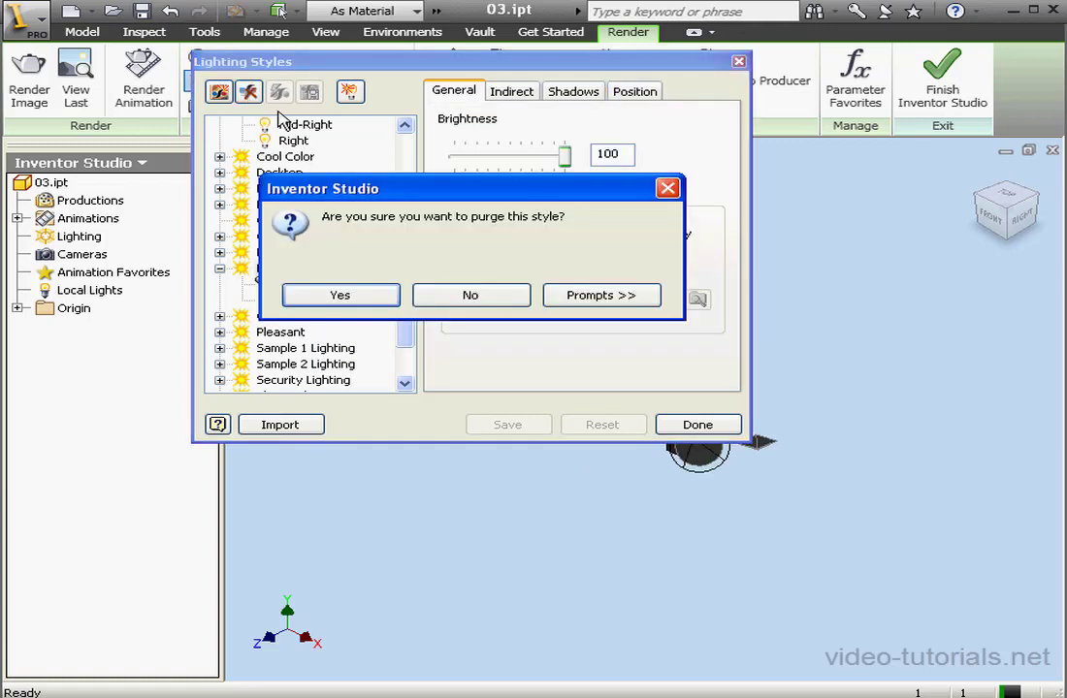
{"action": "left_click", "coordinate": [341, 296]}
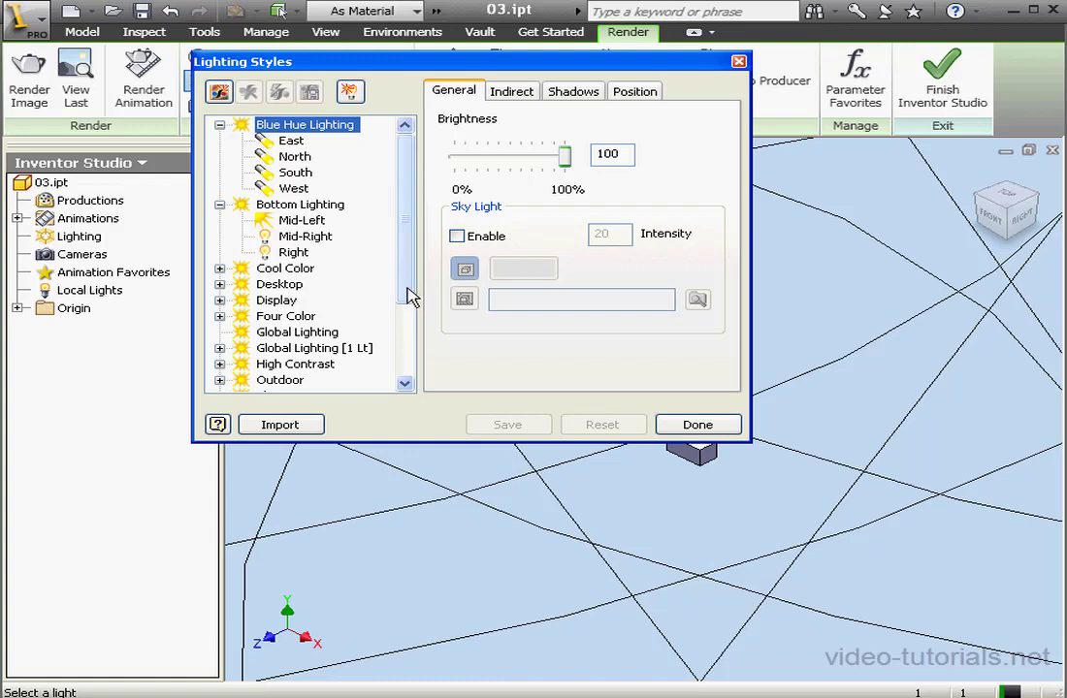
- Enable the sky light of the Desktop lighting style and review its brightness, intensity and colour choices without changing them
{"action": "left_click", "coordinate": [281, 285]}
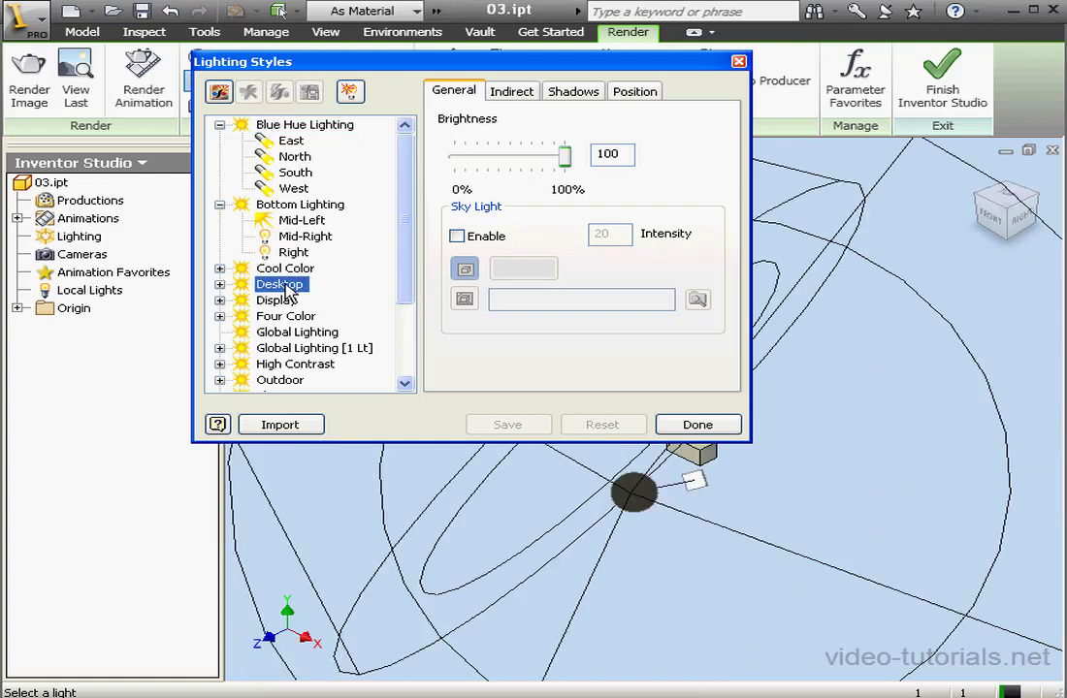
{"action": "left_click", "coordinate": [219, 284]}
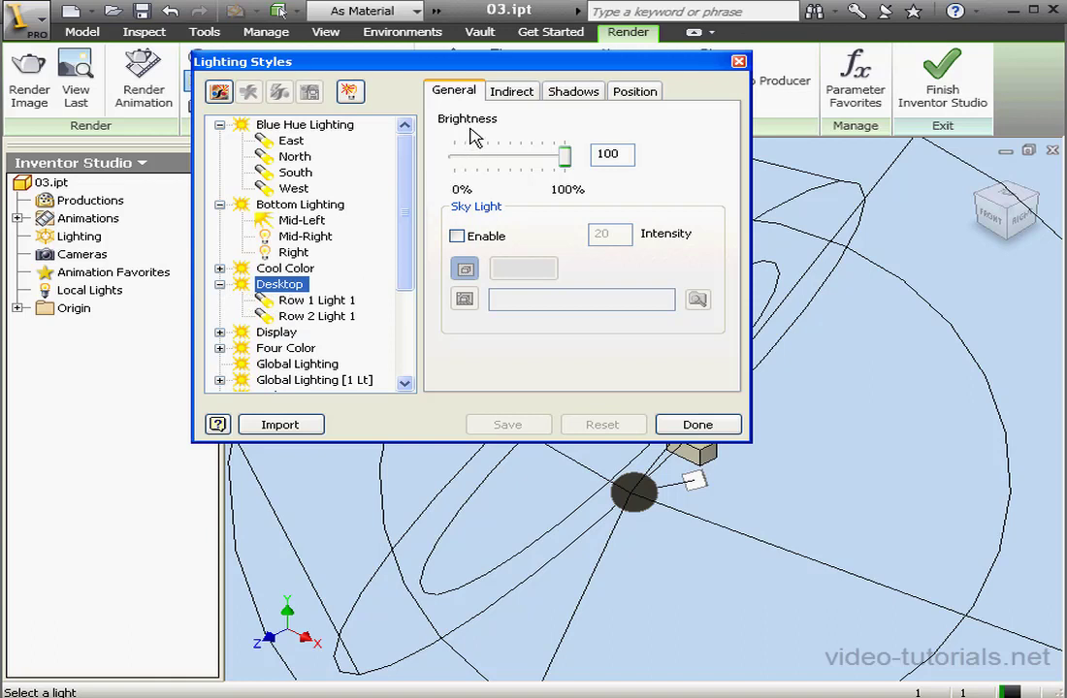
{"action": "mouse_move", "coordinate": [566, 165]}
{"action": "left_mouse_down"}
{"action": "mouse_move", "coordinate": [468, 168]}
{"action": "mouse_move", "coordinate": [569, 171]}
{"action": "left_mouse_up"}
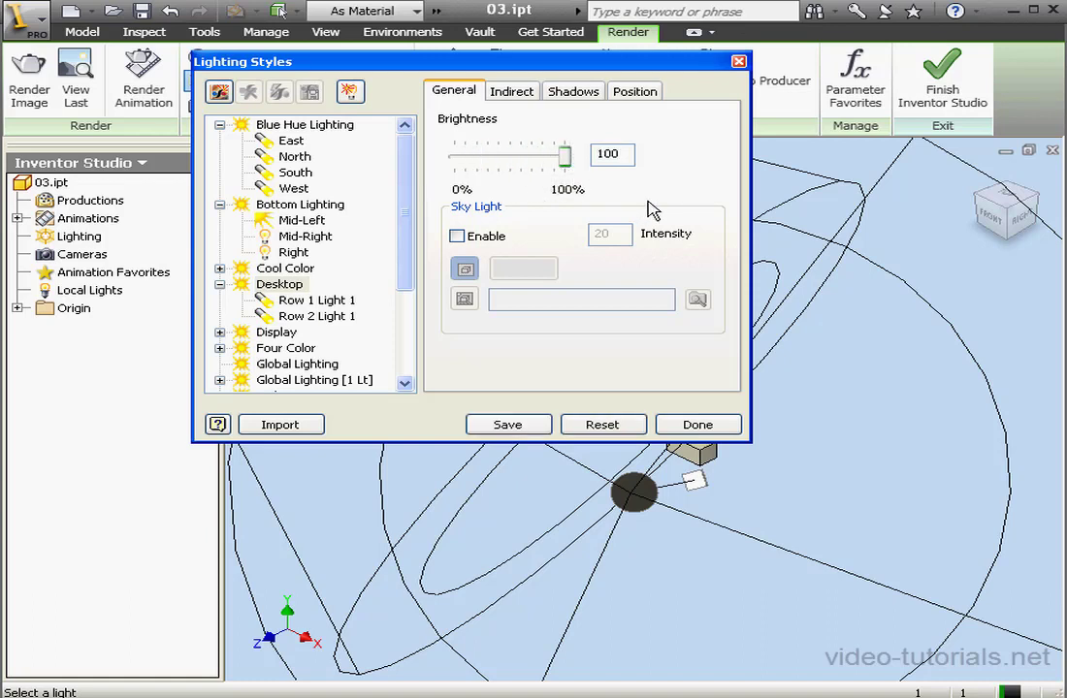
{"action": "left_click", "coordinate": [457, 237]}
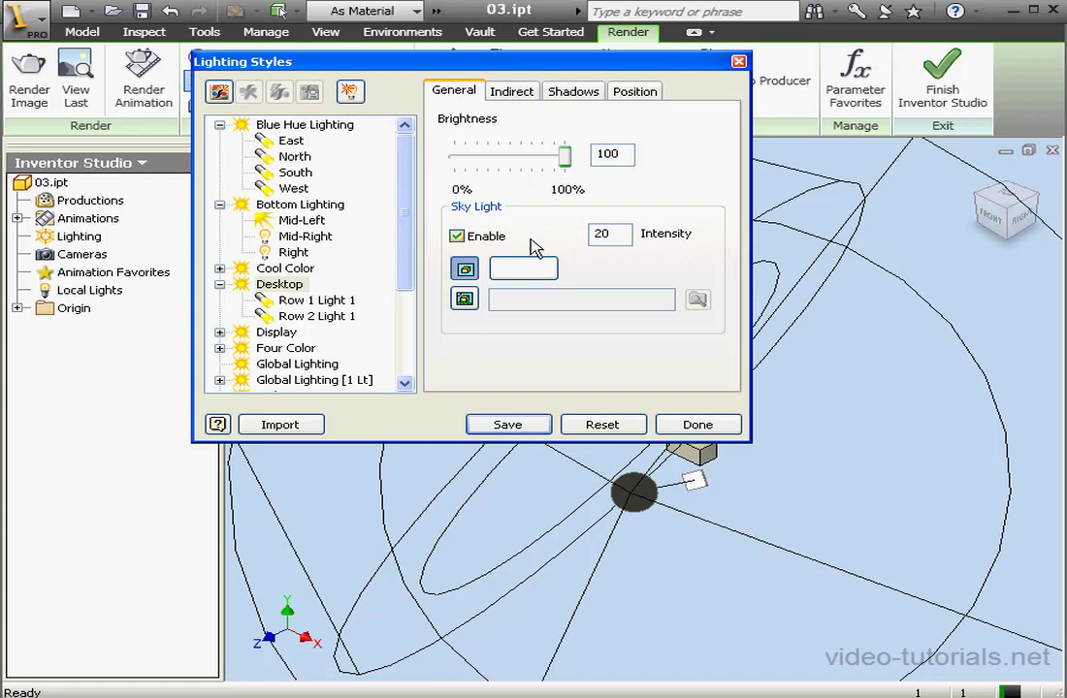
{"action": "left_click_drag", "start_coordinate": [624, 235], "coordinate": [590, 235]}
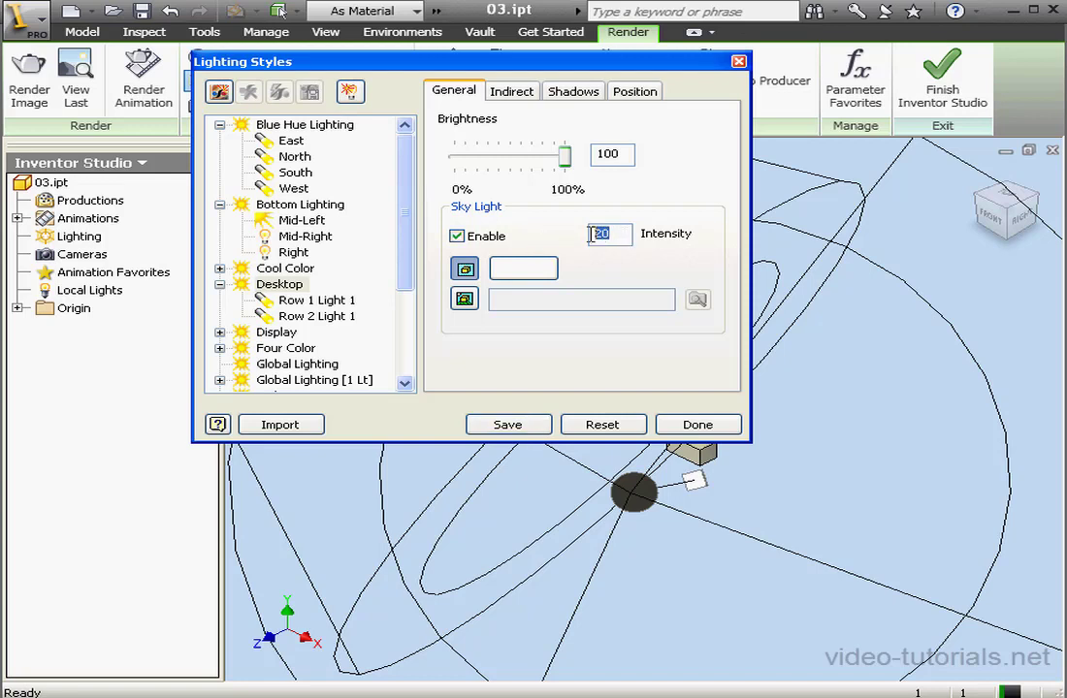
{"action": "left_click", "coordinate": [546, 269]}
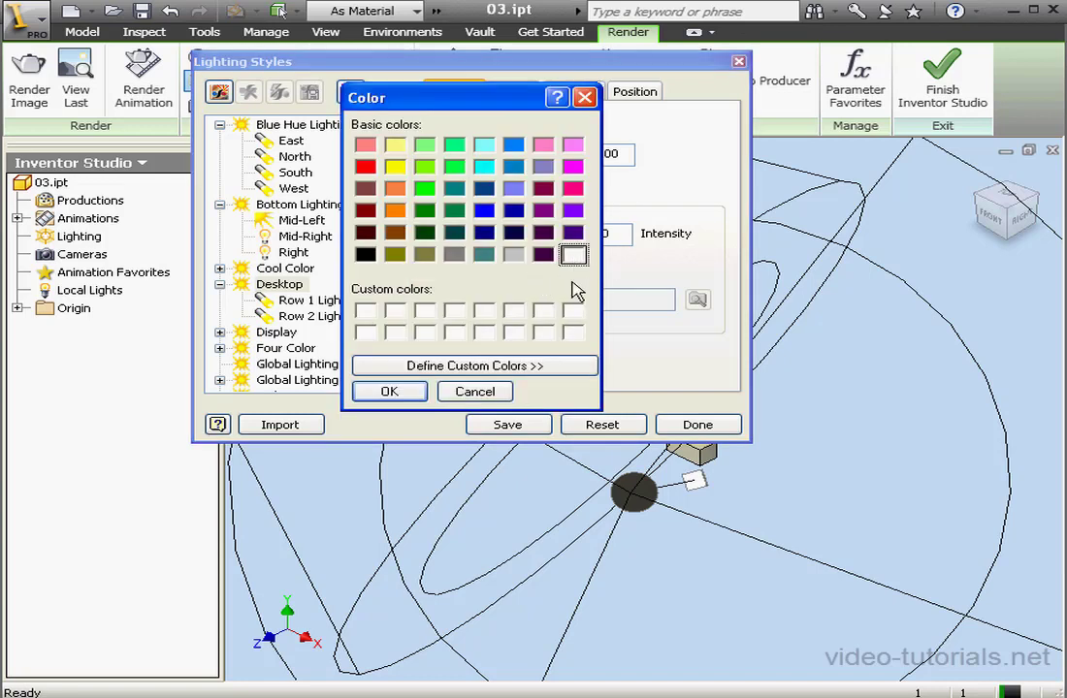
{"action": "left_click", "coordinate": [506, 393]}
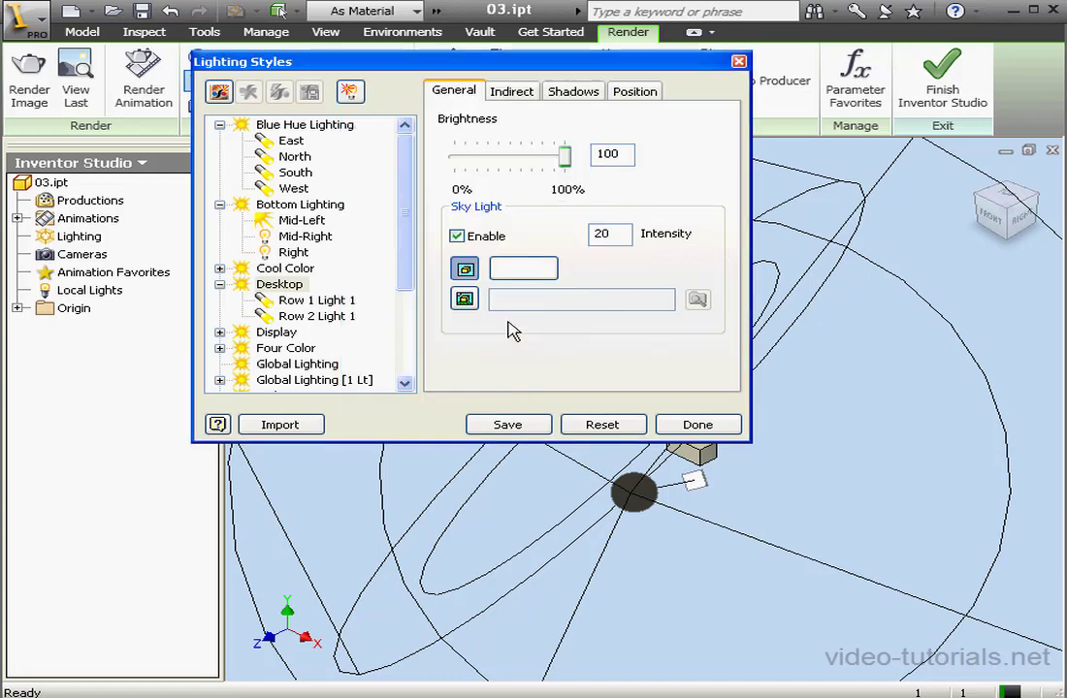
- Use the background image Cloud2.png for the Desktop style's sky light
{"action": "left_click", "coordinate": [464, 300]}
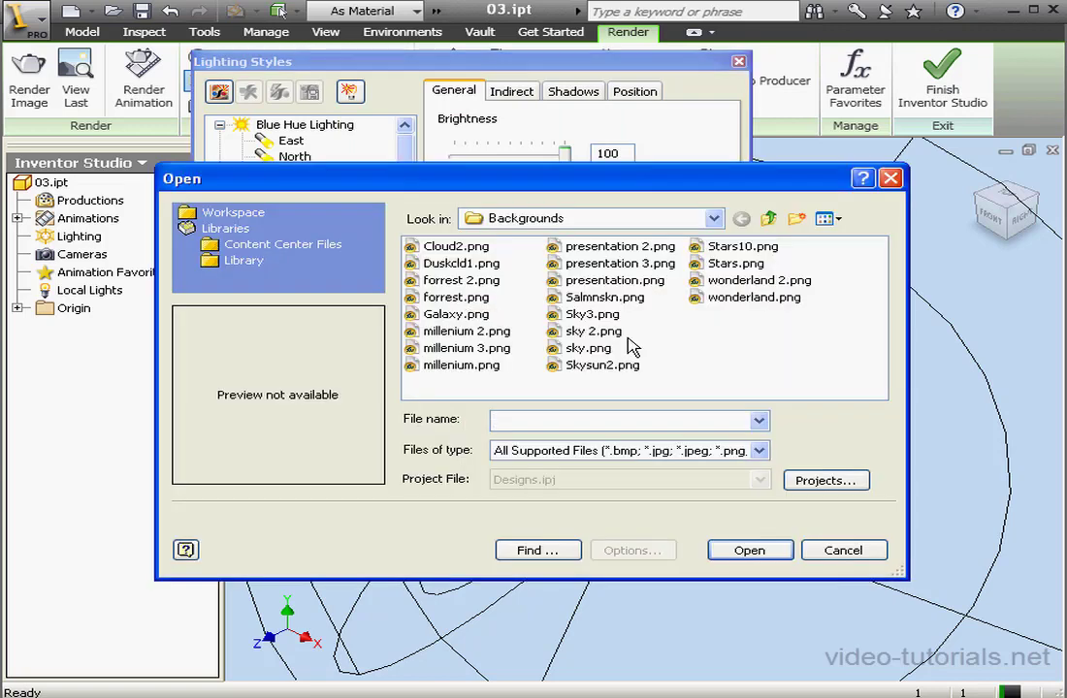
{"action": "left_click", "coordinate": [486, 264]}
{"action": "left_click", "coordinate": [483, 280]}
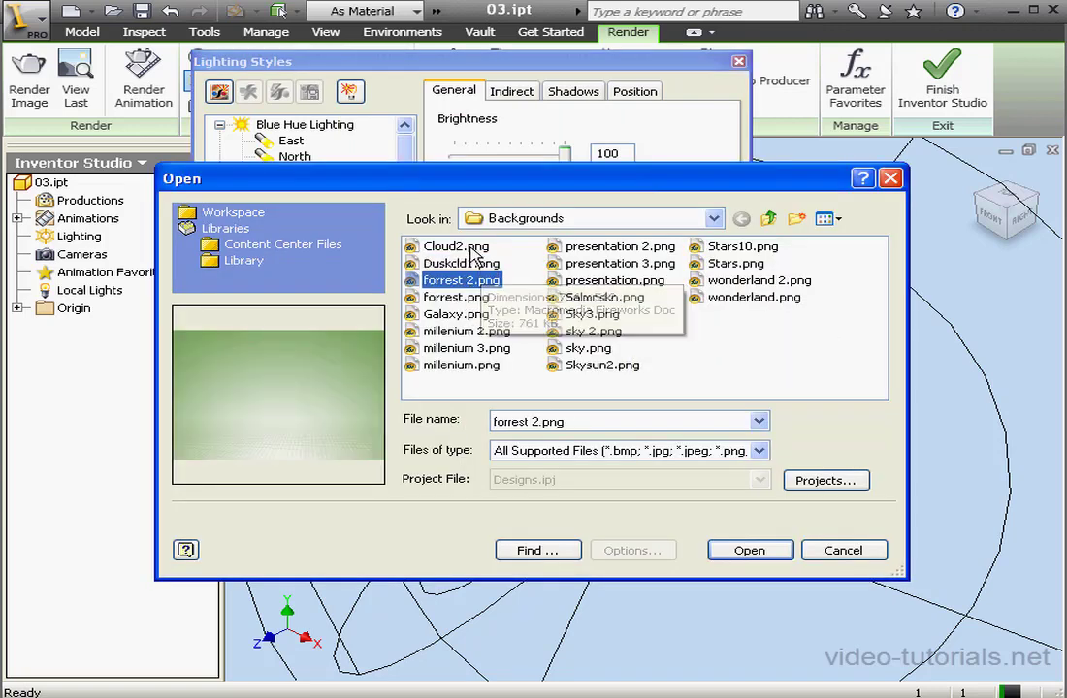
{"action": "left_click", "coordinate": [470, 246]}
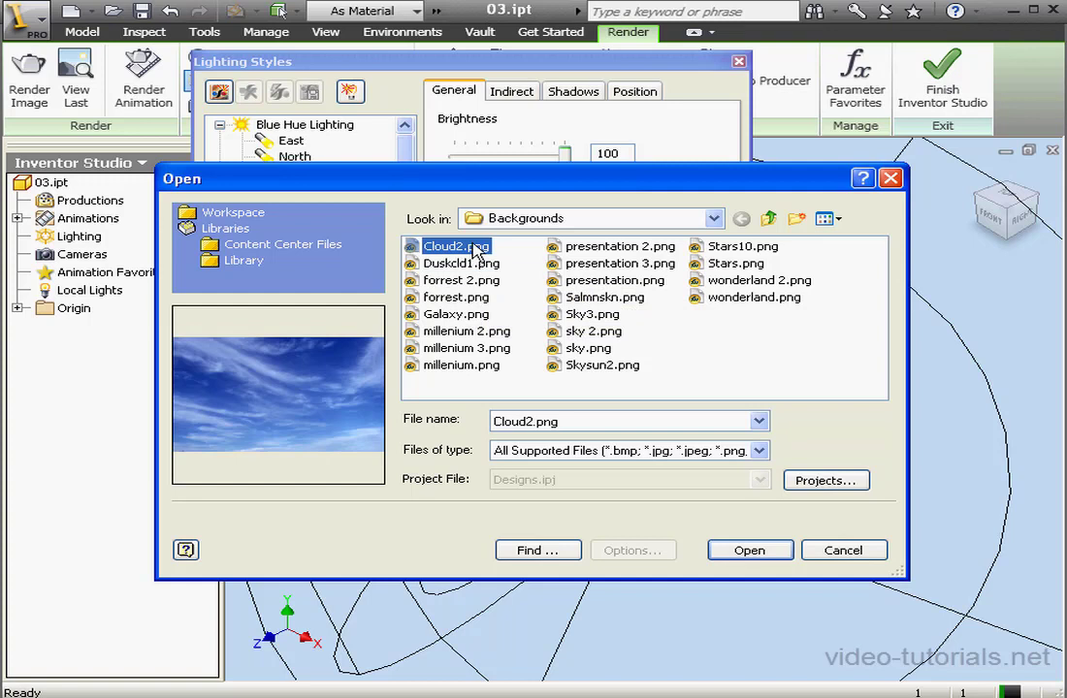
{"action": "left_click", "coordinate": [751, 551]}
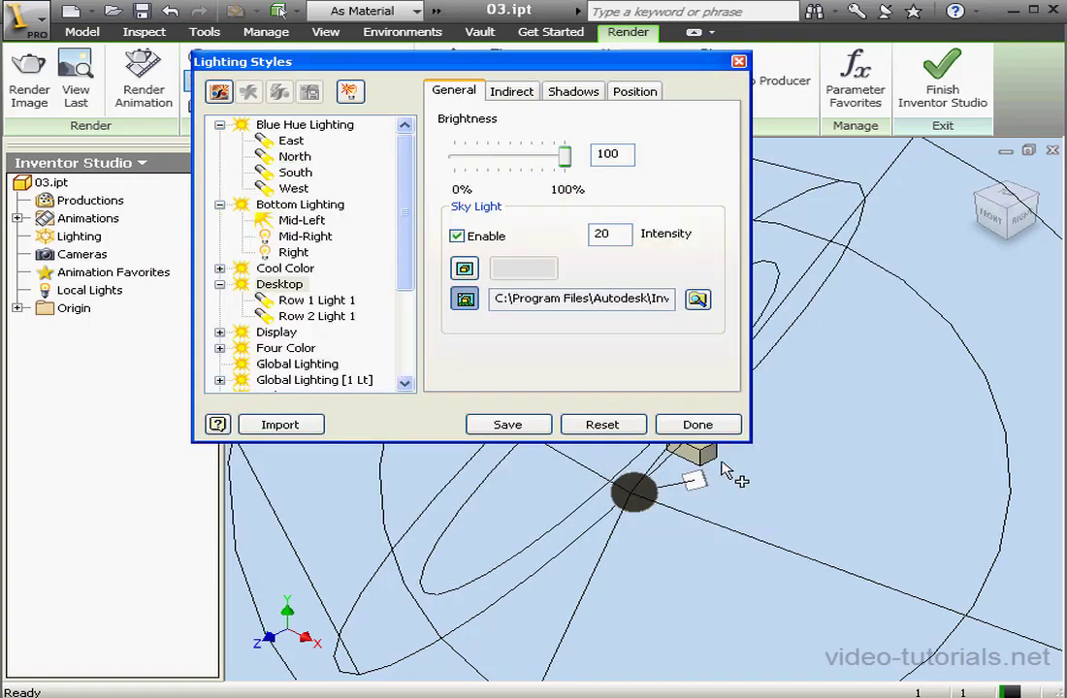
- Disable the Desktop style's sky light and set its indirect ambience to 12
{"action": "left_click", "coordinate": [456, 236]}
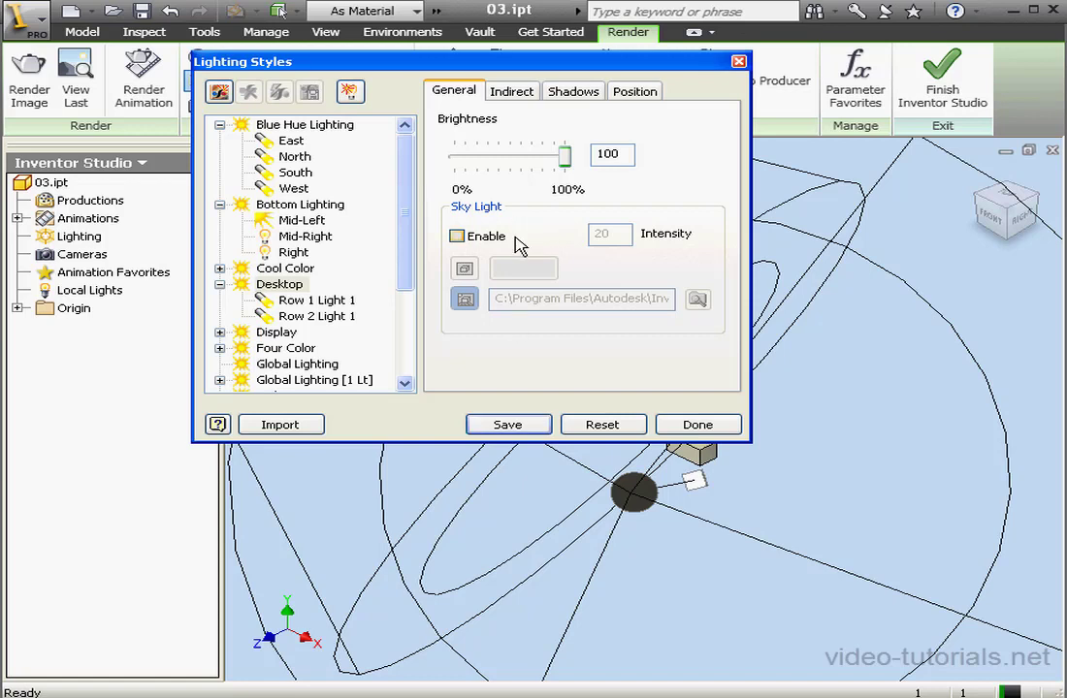
{"action": "left_click", "coordinate": [524, 98]}
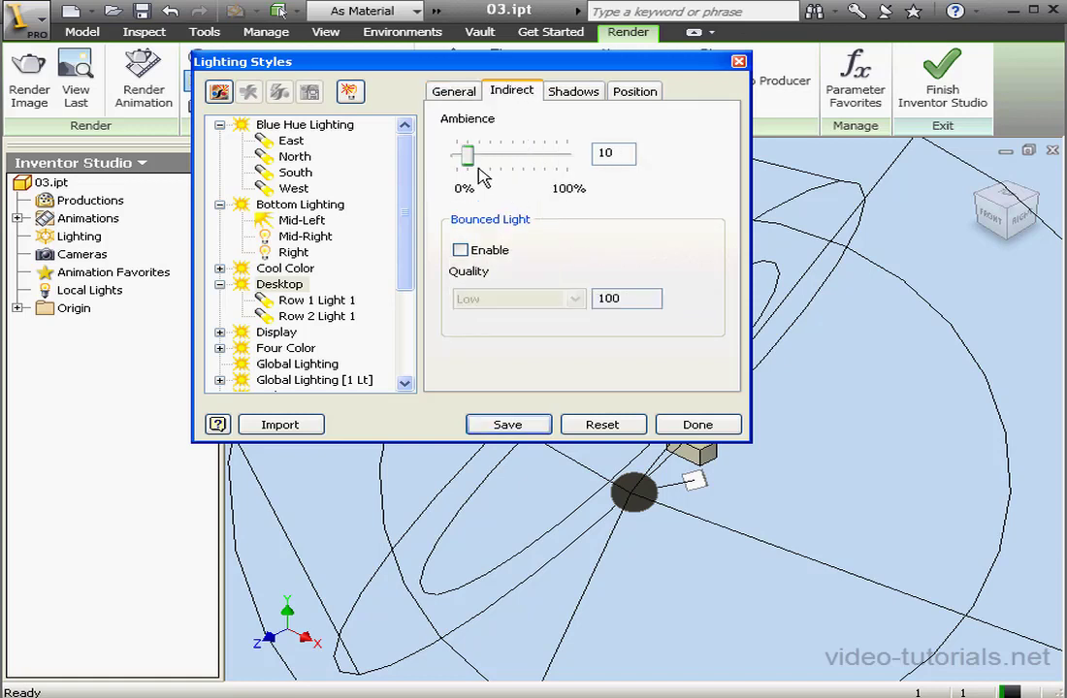
{"action": "mouse_move", "coordinate": [468, 158]}
{"action": "left_mouse_down"}
{"action": "mouse_move", "coordinate": [512, 160]}
{"action": "mouse_move", "coordinate": [474, 165]}
{"action": "left_mouse_up"}
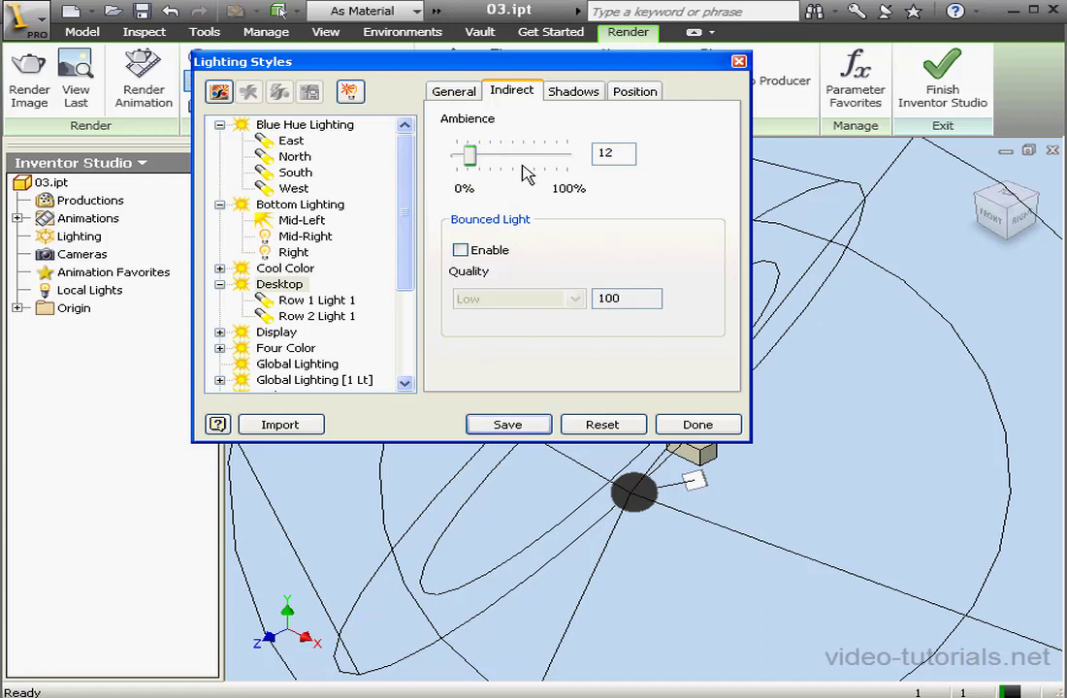
- Try bounced light in the Desktop style at Medium, High, Custom and Low quality, and disable it again
{"action": "left_click", "coordinate": [461, 251]}
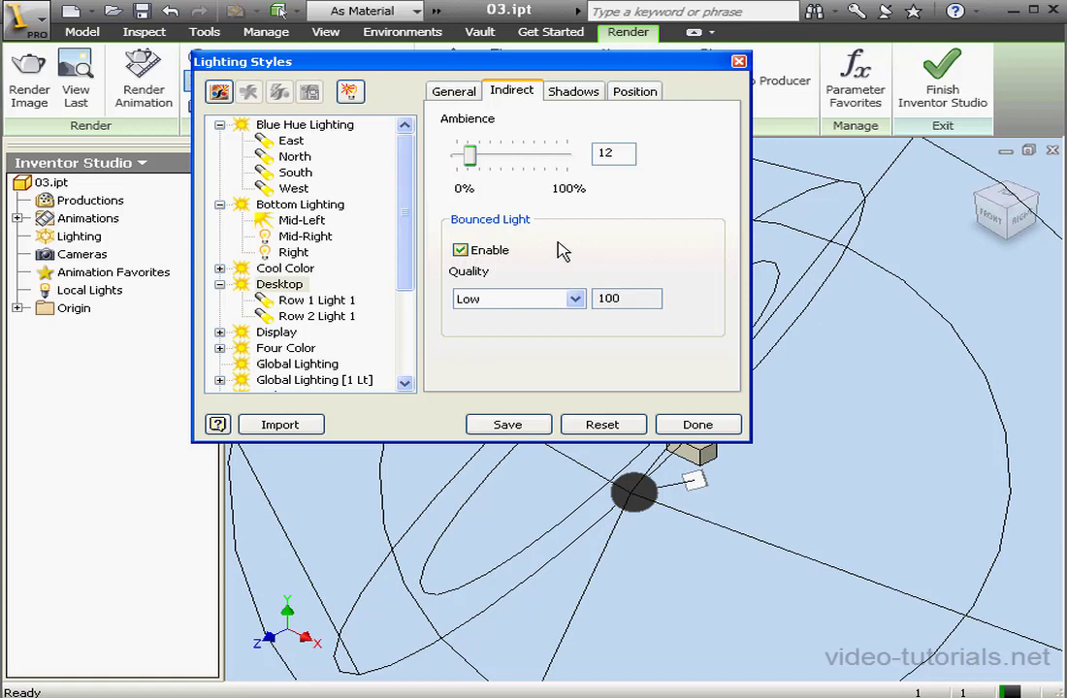
{"action": "left_click", "coordinate": [575, 299]}
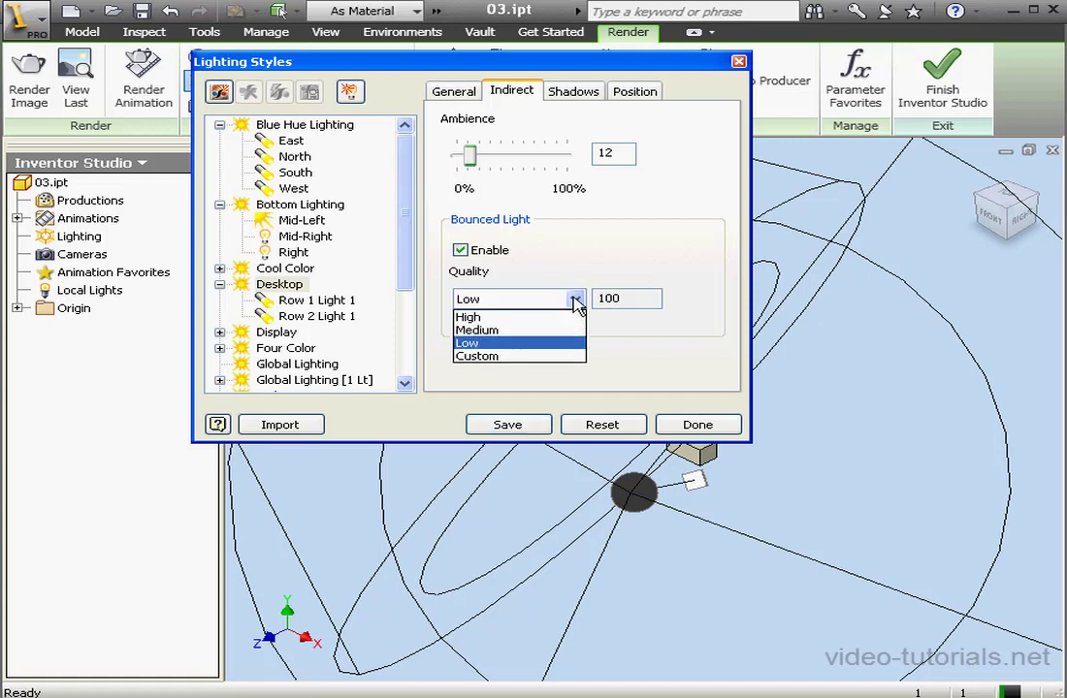
{"action": "left_click", "coordinate": [539, 331]}
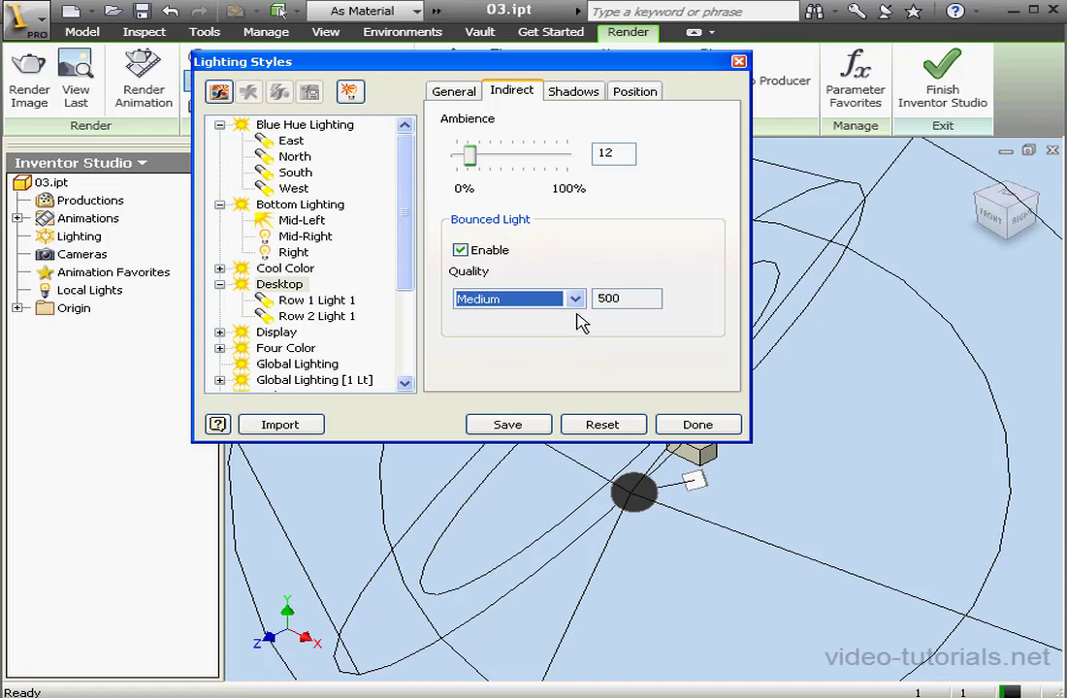
{"action": "left_click", "coordinate": [576, 298]}
{"action": "left_click", "coordinate": [572, 317]}
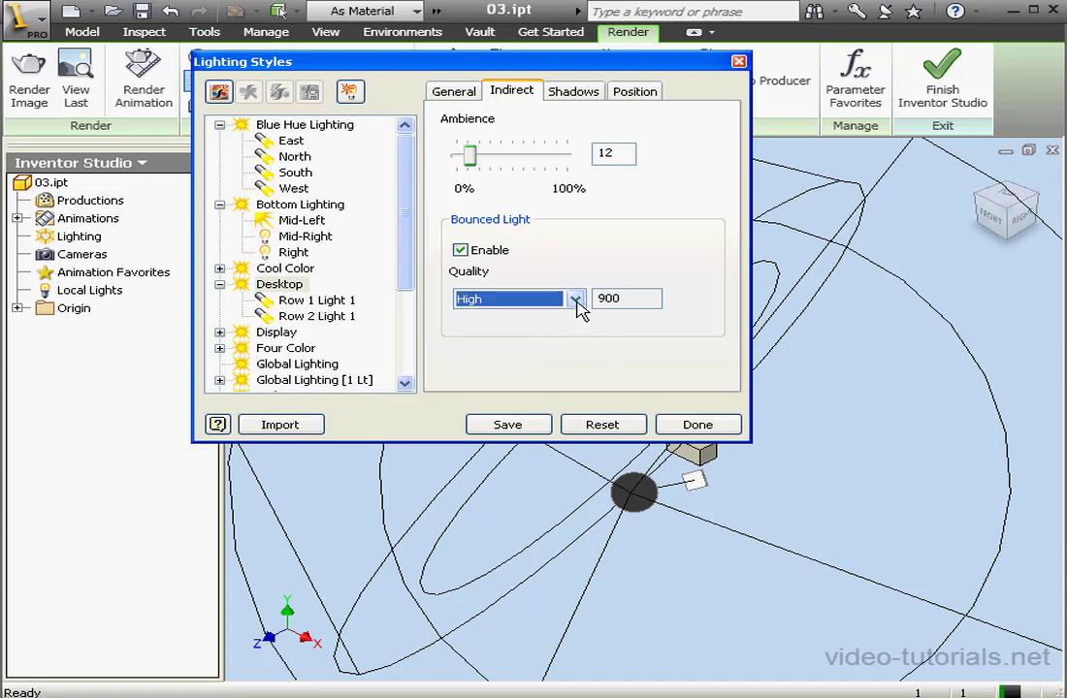
{"action": "left_click", "coordinate": [575, 299]}
{"action": "left_click", "coordinate": [543, 364]}
{"action": "left_click", "coordinate": [575, 299]}
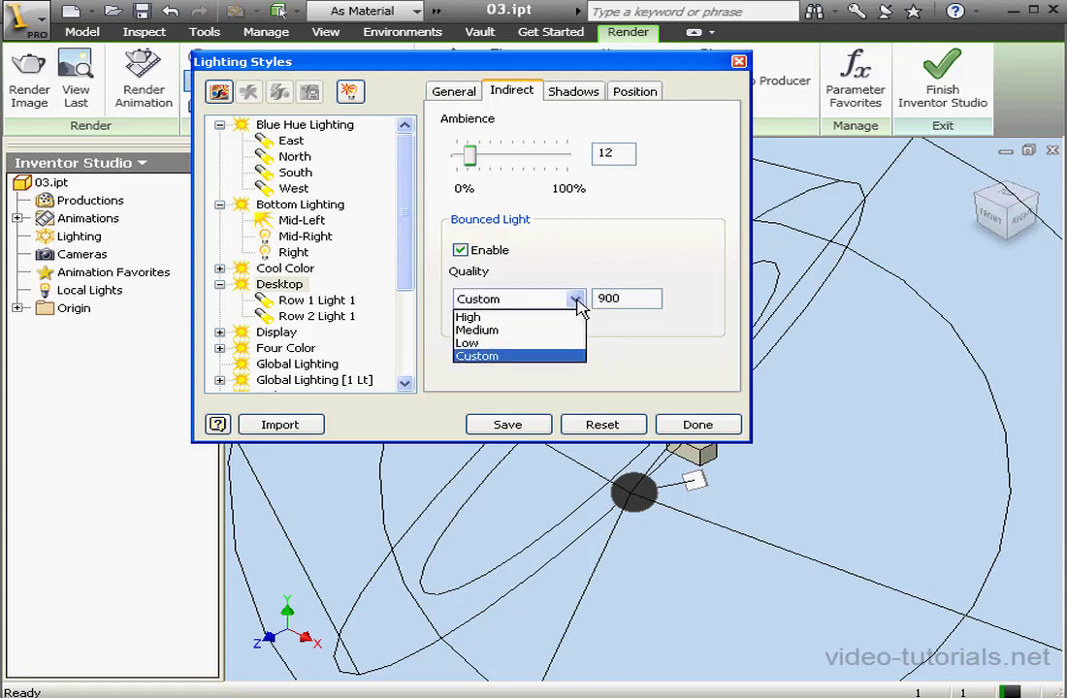
{"action": "left_click", "coordinate": [538, 345]}
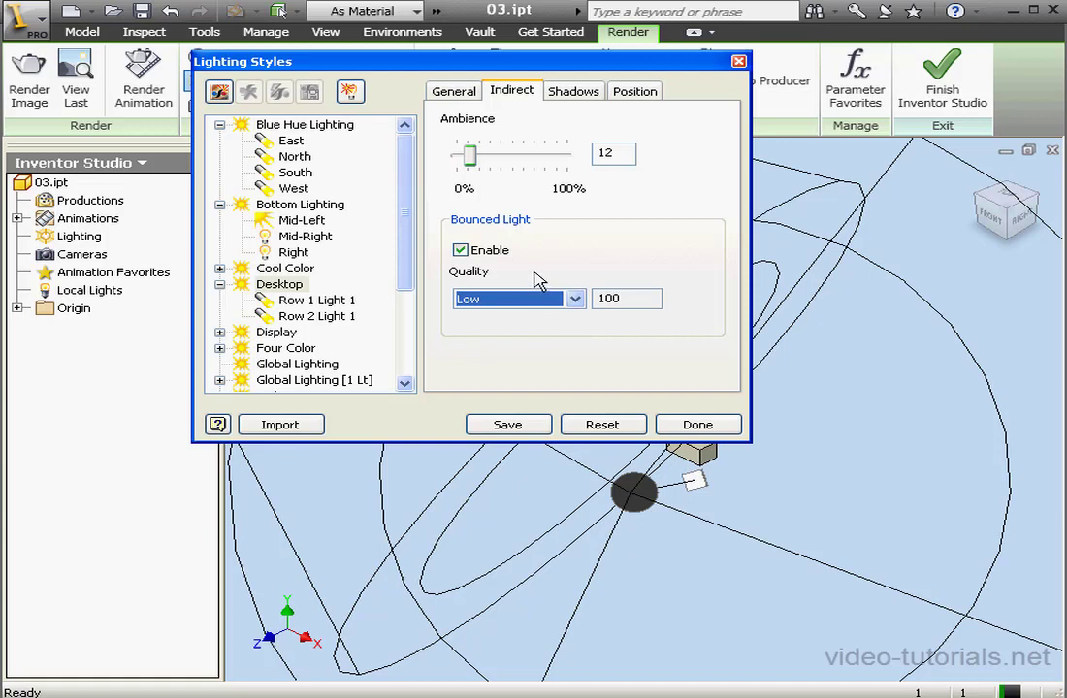
{"action": "left_click", "coordinate": [461, 250]}
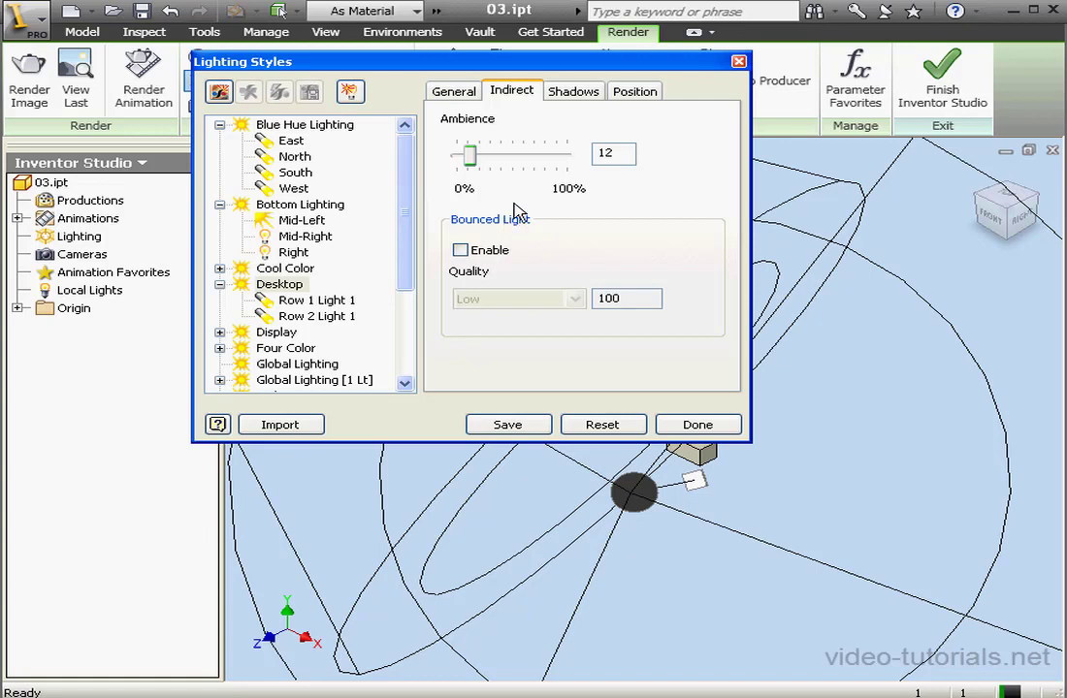
- Set the Desktop style's shadows to Soft Shadows with the finest quality, keeping the density at 100
{"action": "left_click", "coordinate": [577, 93]}
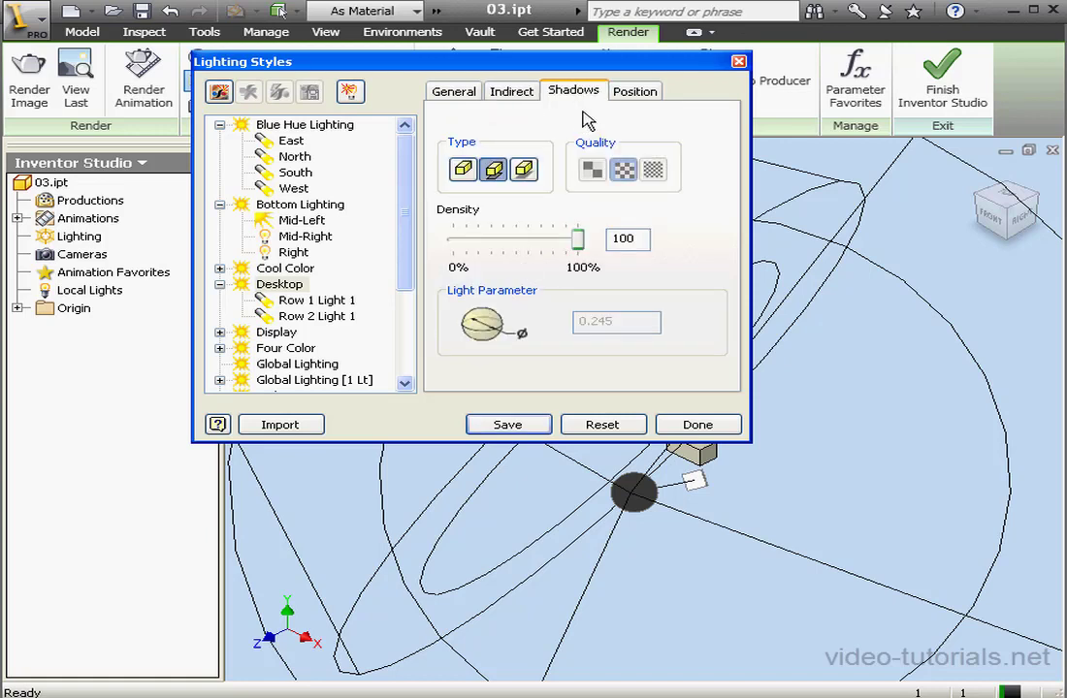
{"action": "left_click", "coordinate": [465, 173]}
{"action": "left_click", "coordinate": [495, 172]}
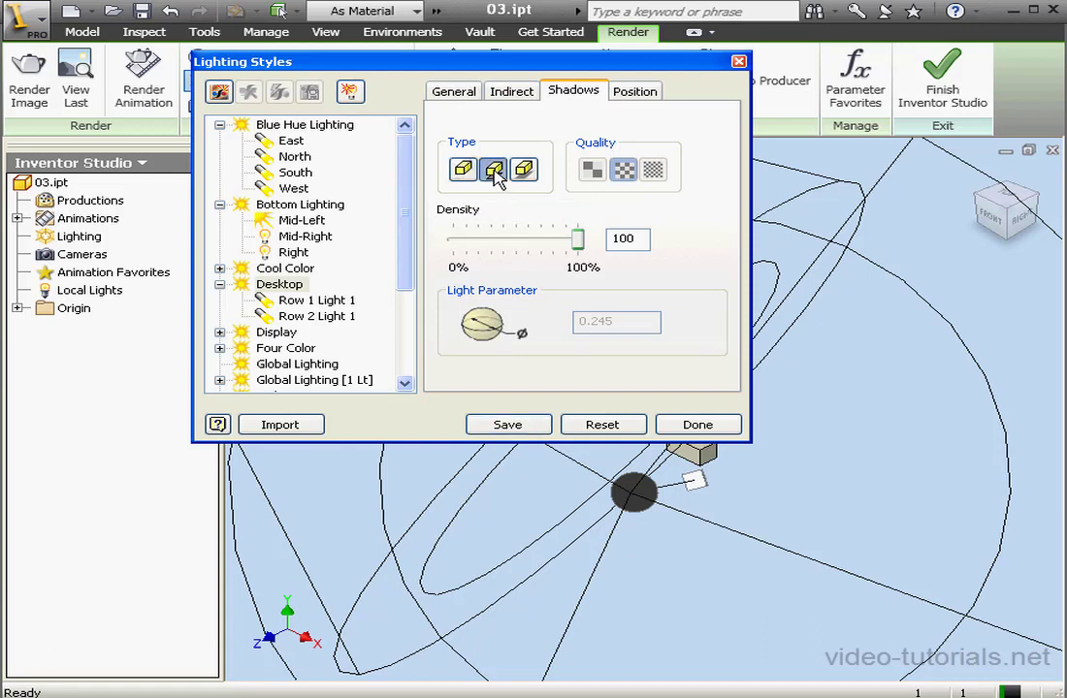
{"action": "left_click", "coordinate": [524, 170]}
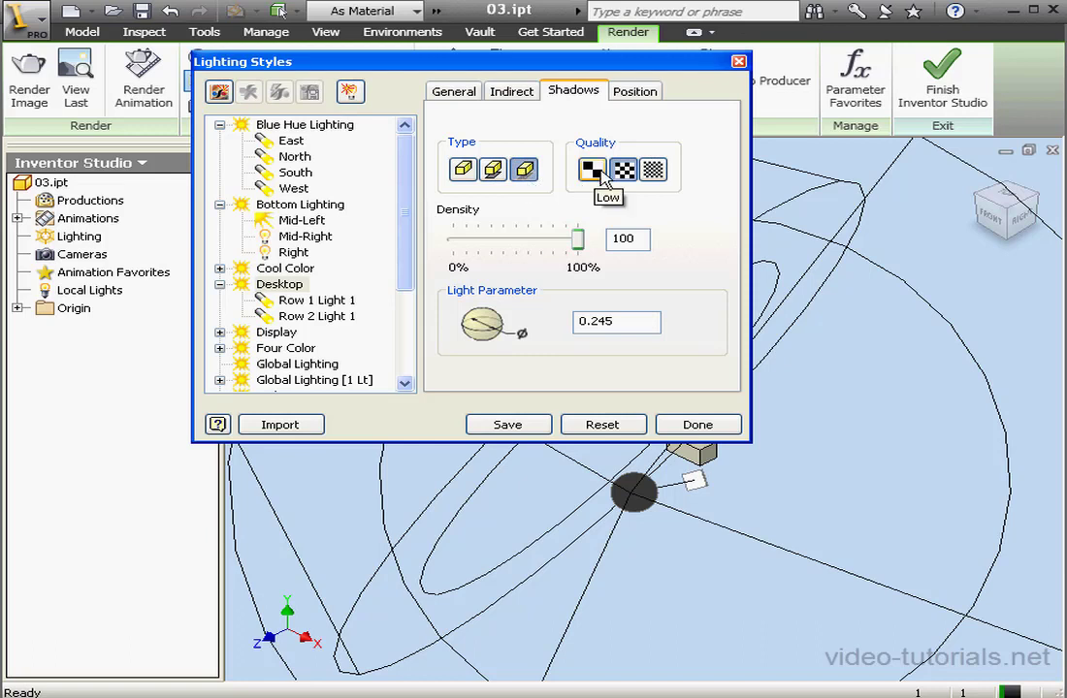
{"action": "left_click", "coordinate": [655, 173]}
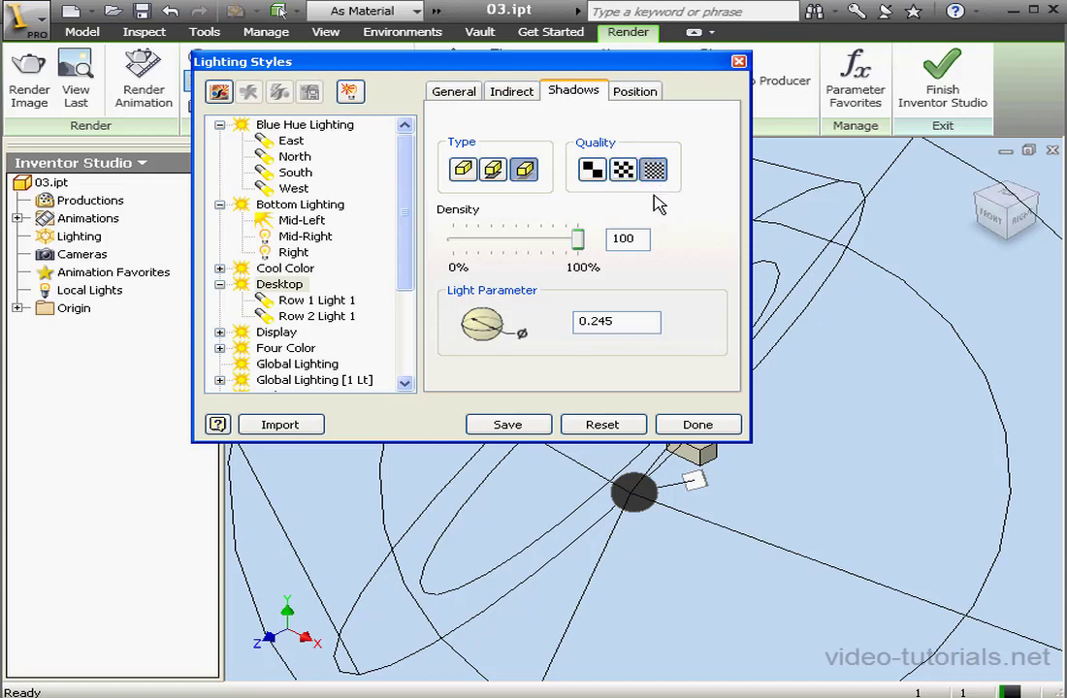
{"action": "mouse_move", "coordinate": [578, 239]}
{"action": "left_mouse_down"}
{"action": "mouse_move", "coordinate": [464, 247]}
{"action": "mouse_move", "coordinate": [595, 249]}
{"action": "left_mouse_up"}
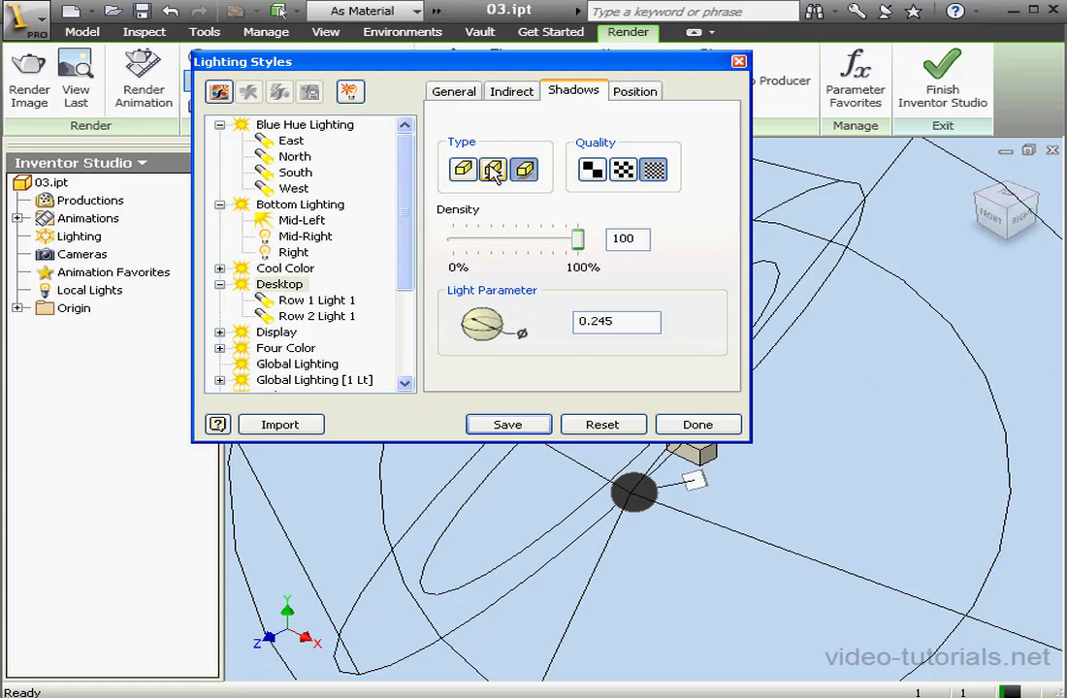
{"action": "left_click", "coordinate": [491, 170]}
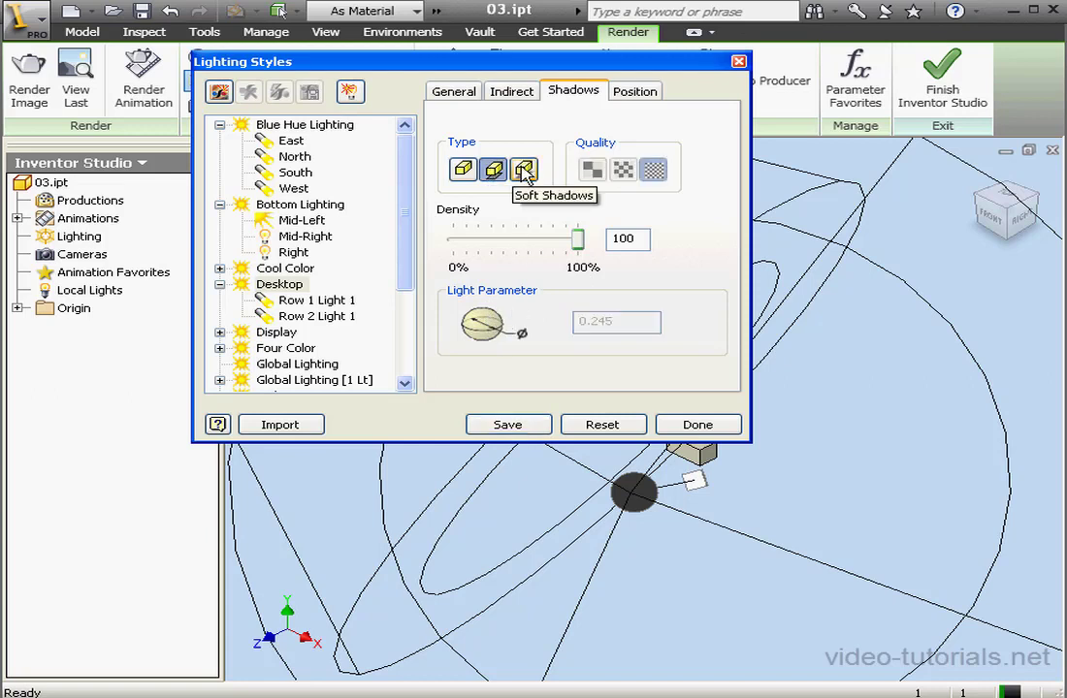
{"action": "left_click", "coordinate": [524, 171]}
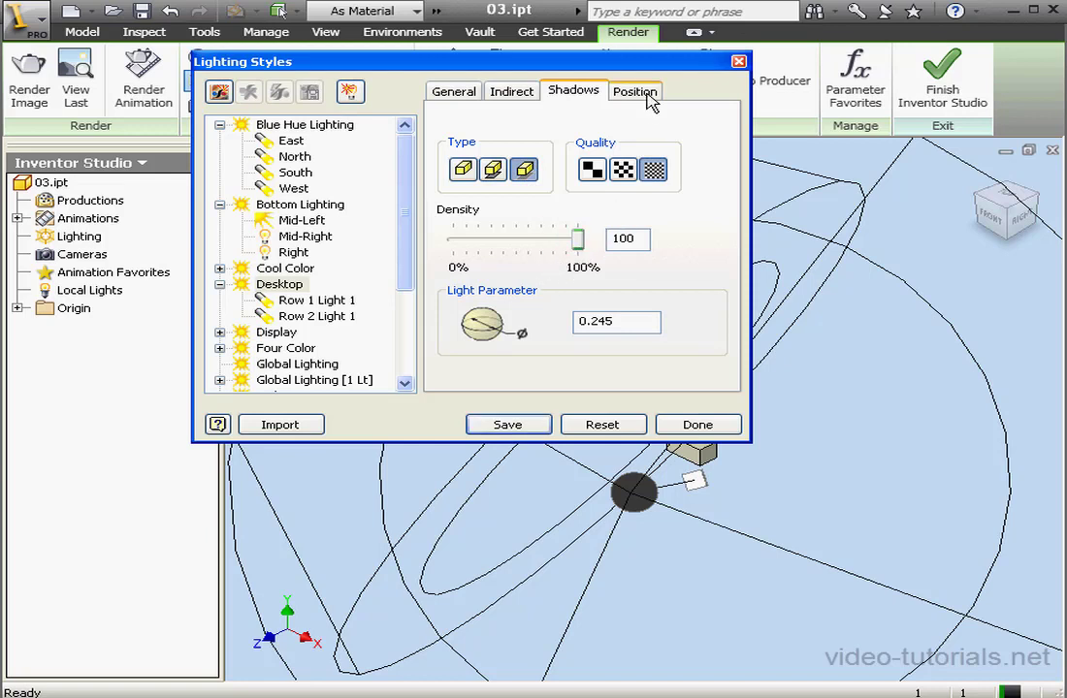
- Orient the Desktop style to XY Origin, try reversing its direction and back, and set its scale to 110%
{"action": "left_click", "coordinate": [633, 91]}
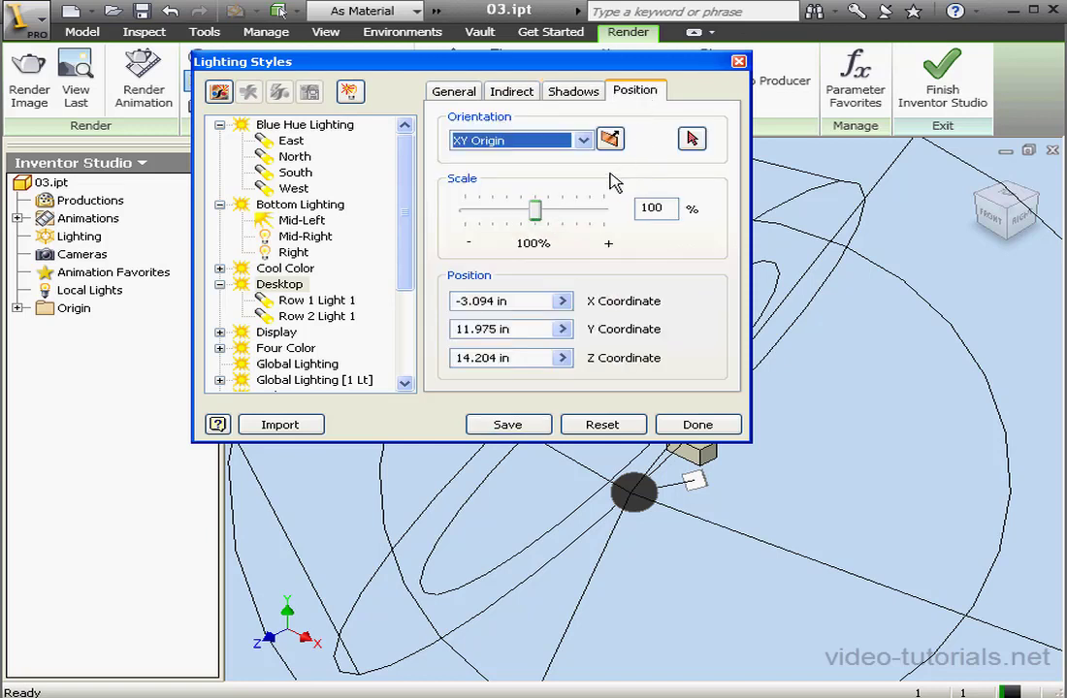
{"action": "left_click", "coordinate": [582, 139]}
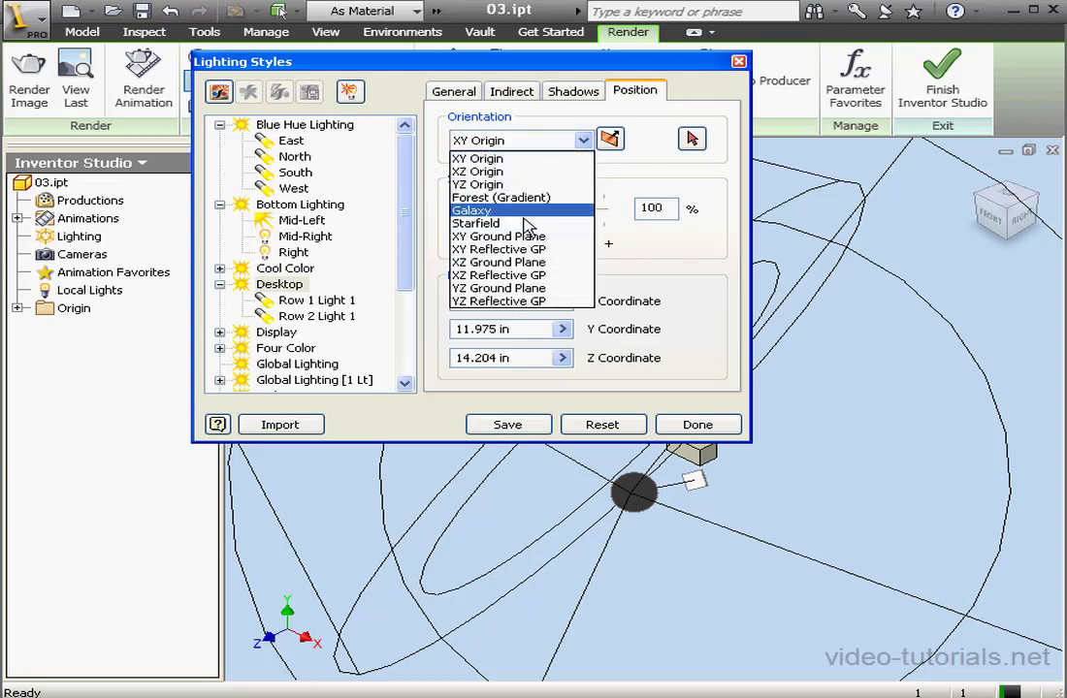
{"action": "left_click", "coordinate": [524, 158]}
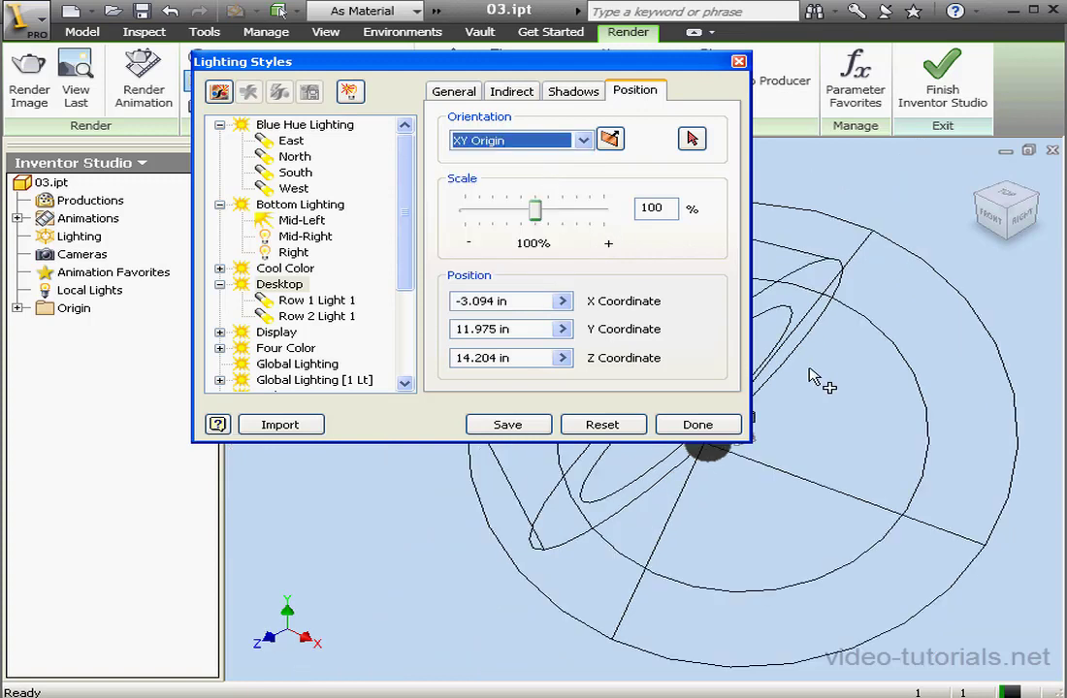
{"action": "left_click_drag", "start_coordinate": [679, 70], "coordinate": [485, 78]}
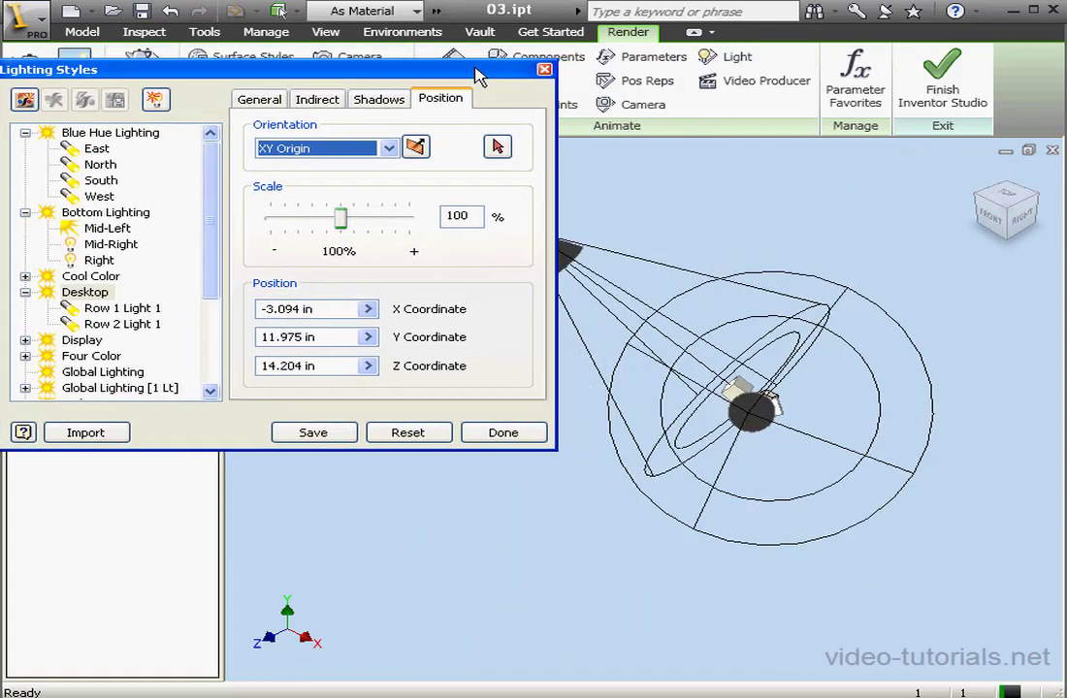
{"action": "left_click", "coordinate": [417, 147]}
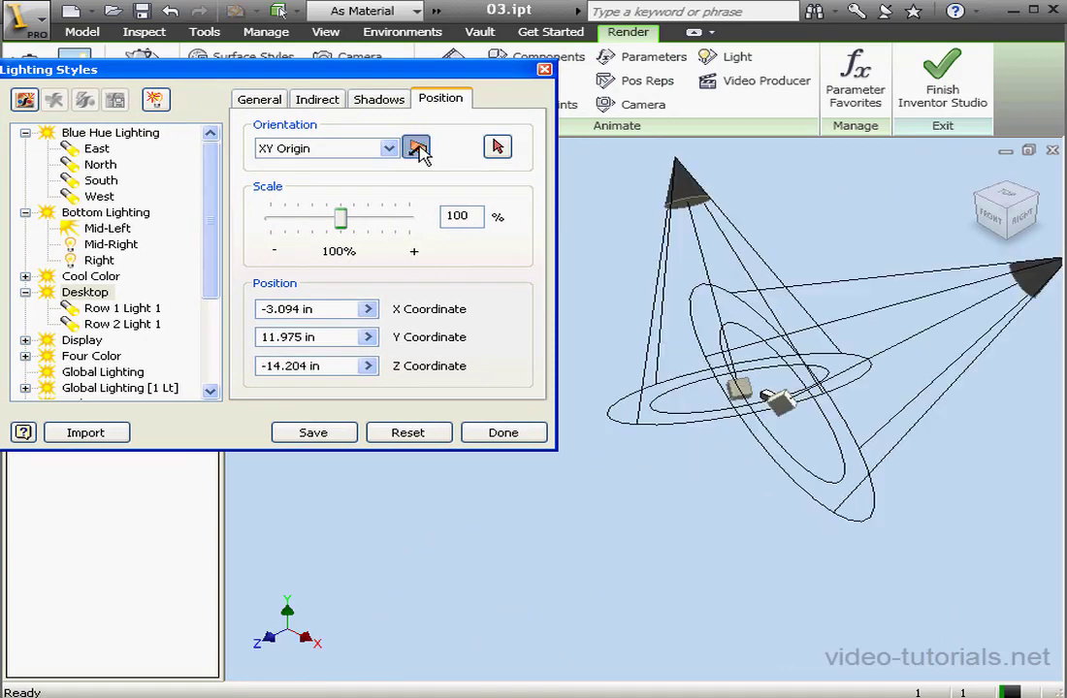
{"action": "left_click", "coordinate": [417, 147]}
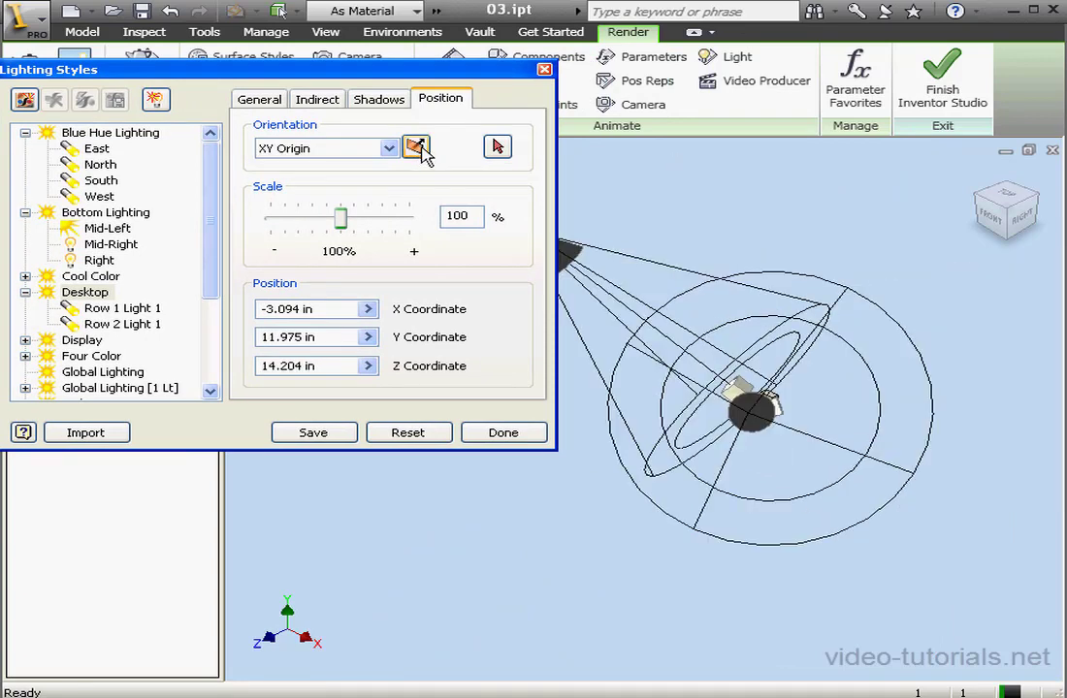
{"action": "mouse_move", "coordinate": [342, 223]}
{"action": "left_mouse_down"}
{"action": "mouse_move", "coordinate": [325, 229]}
{"action": "mouse_move", "coordinate": [345, 227]}
{"action": "left_mouse_up"}
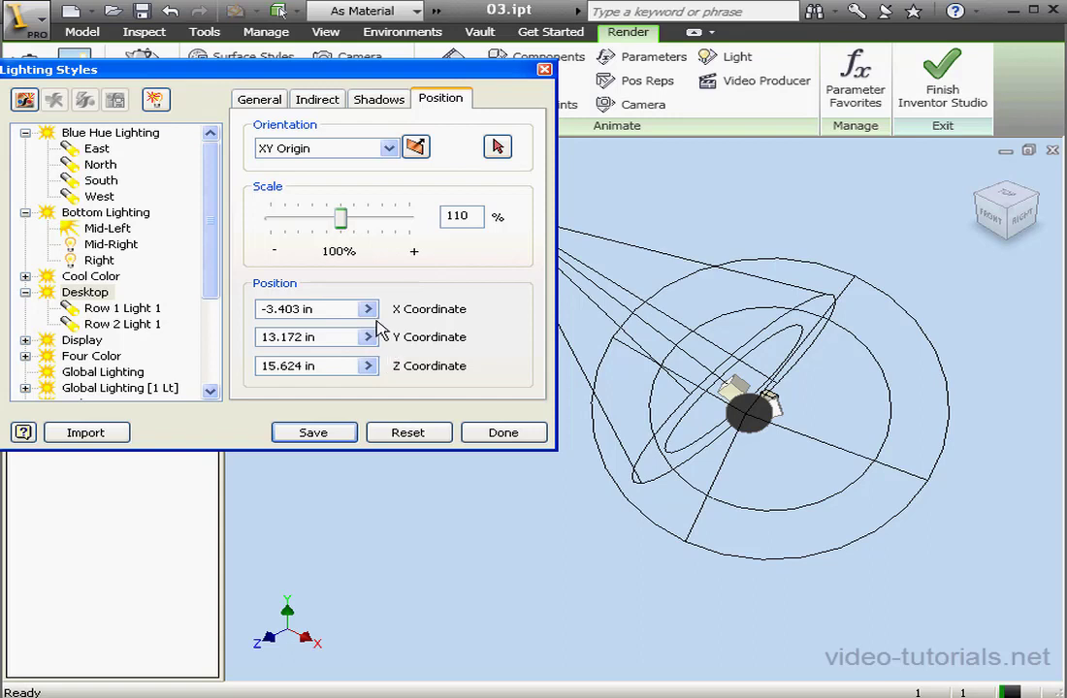
- Try the other light types for Row 1 Light 1, restore Spot, and try its target and position placement selection
{"action": "left_click", "coordinate": [124, 309]}
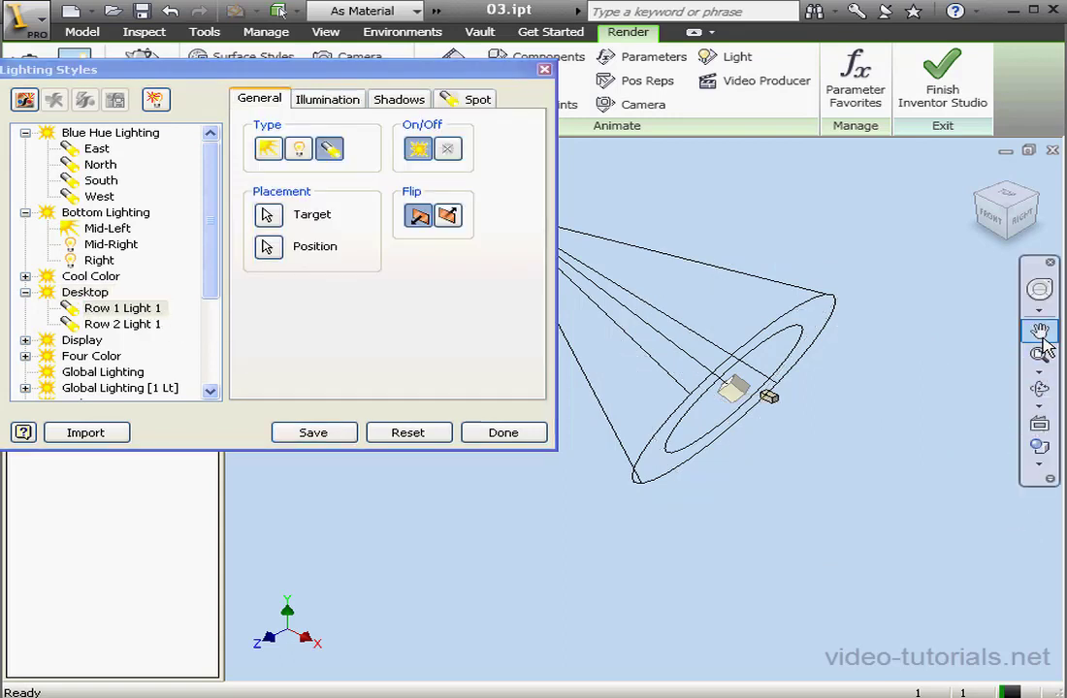
{"action": "left_click", "coordinate": [1039, 330]}
{"action": "left_click_drag", "start_coordinate": [753, 351], "coordinate": [872, 417]}
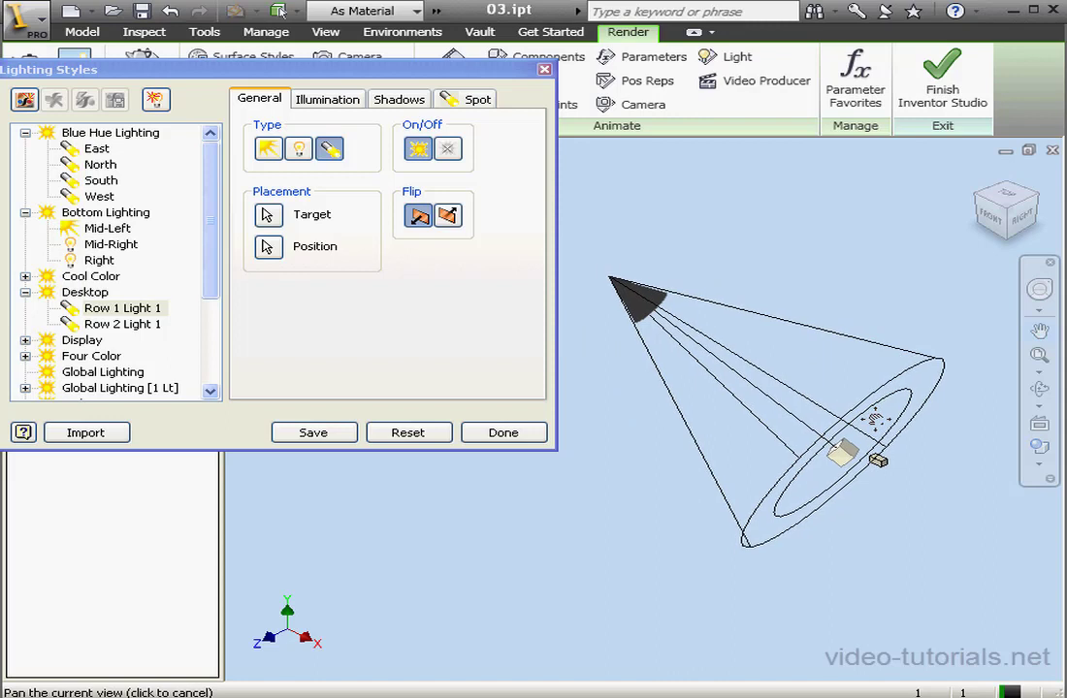
{"action": "left_click", "coordinate": [1046, 332]}
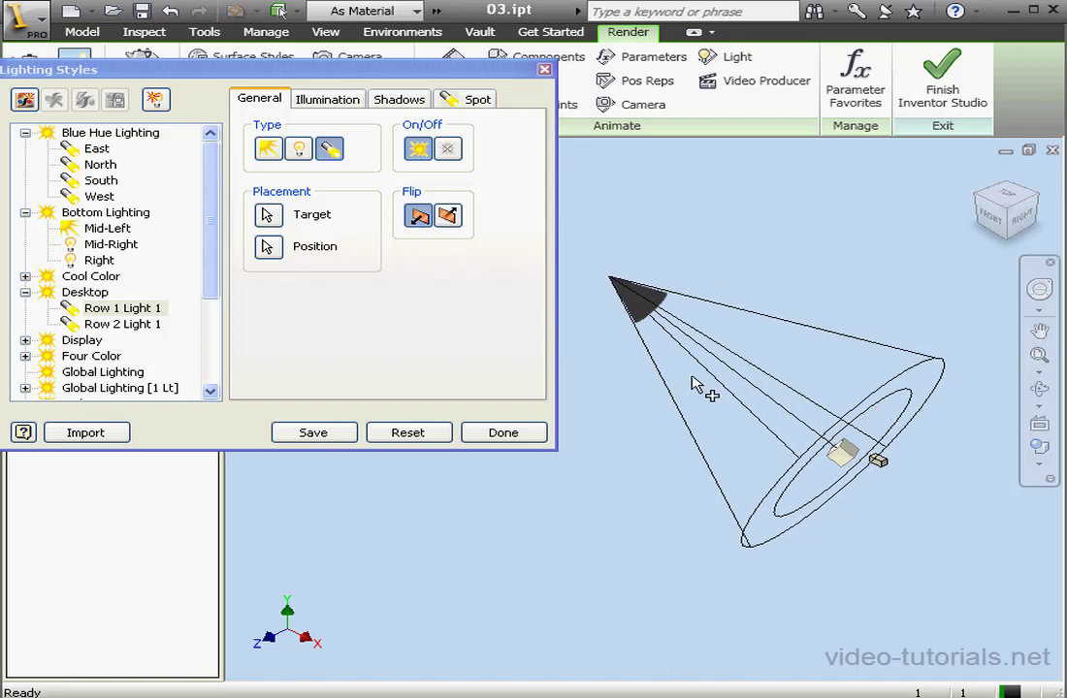
{"action": "left_click", "coordinate": [271, 149]}
{"action": "left_click", "coordinate": [299, 150]}
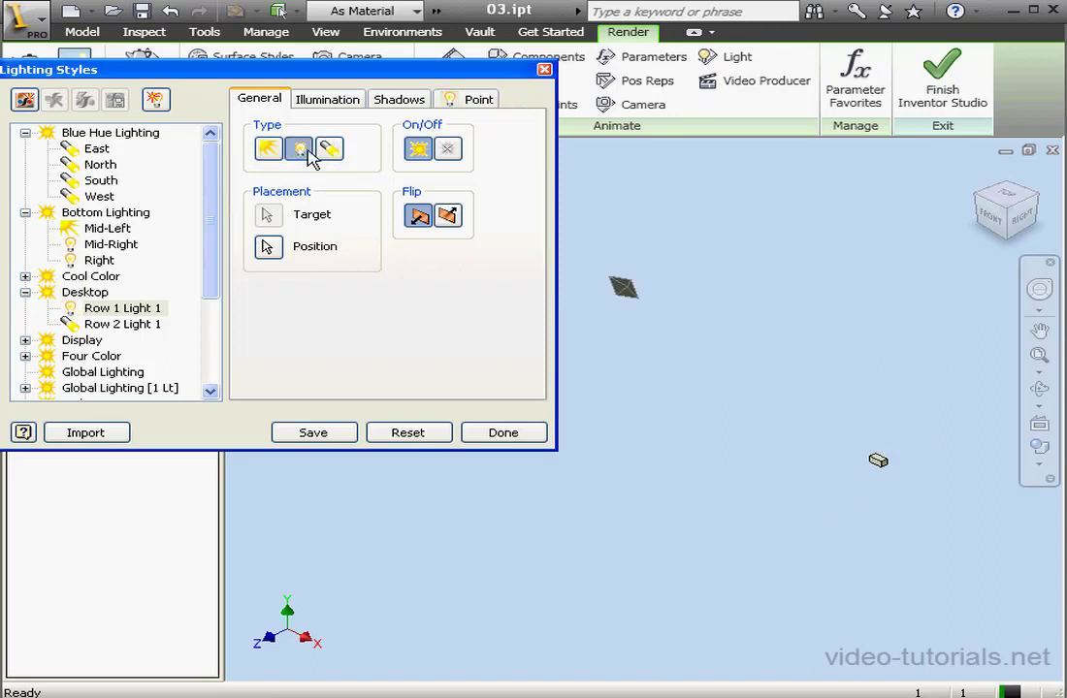
{"action": "left_click", "coordinate": [330, 151]}
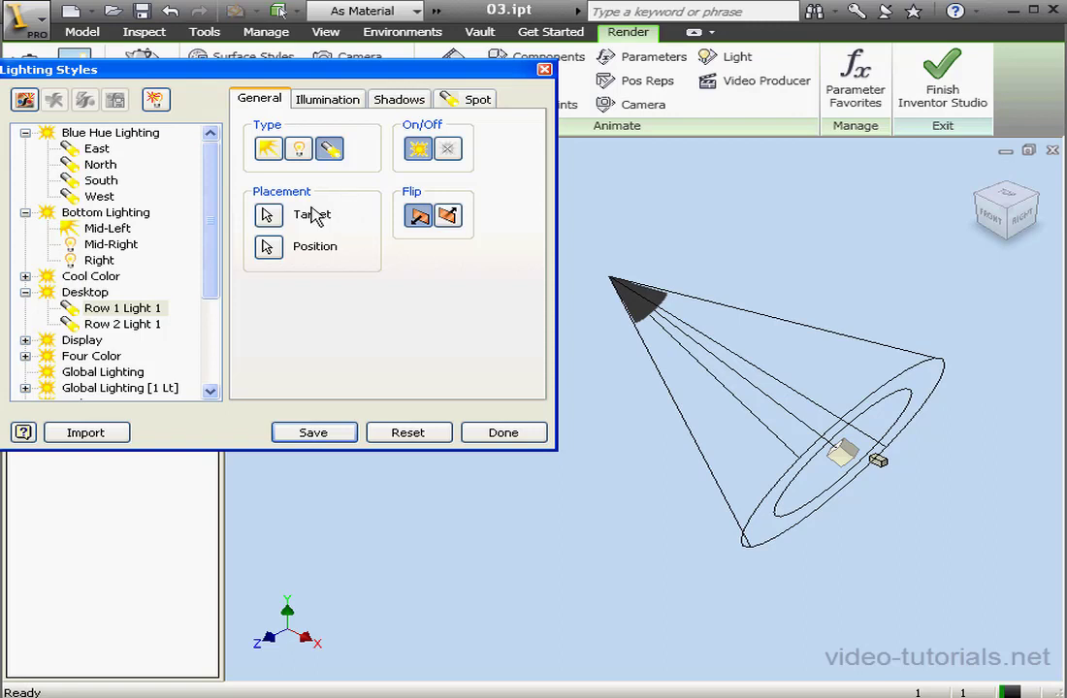
{"action": "left_click", "coordinate": [271, 215]}
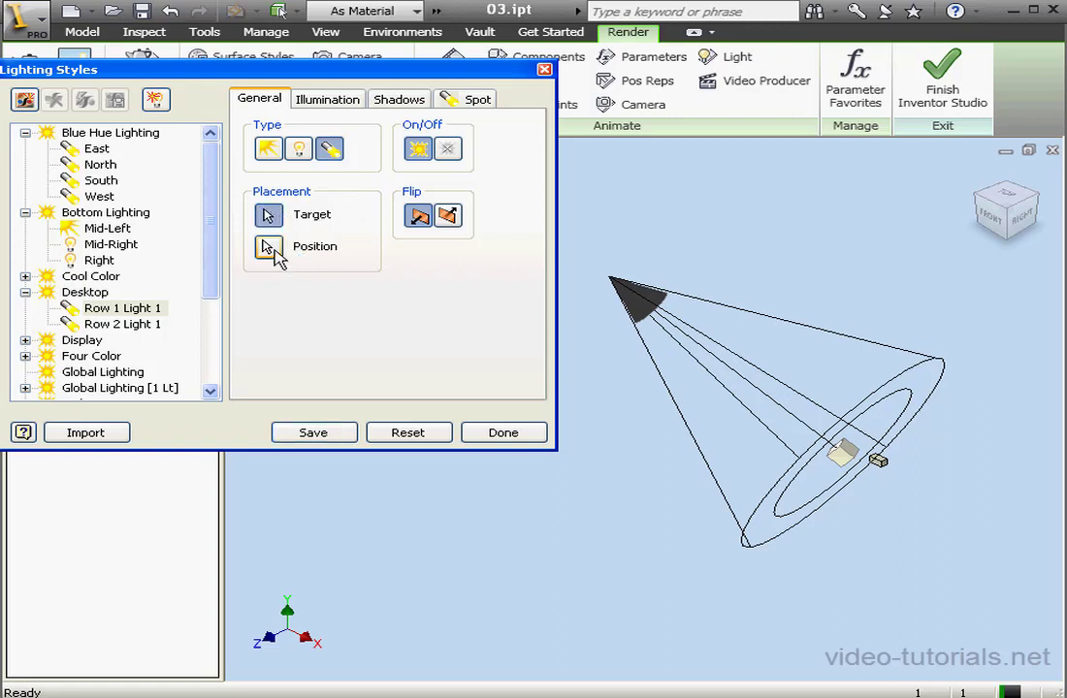
{"action": "left_click", "coordinate": [270, 247]}
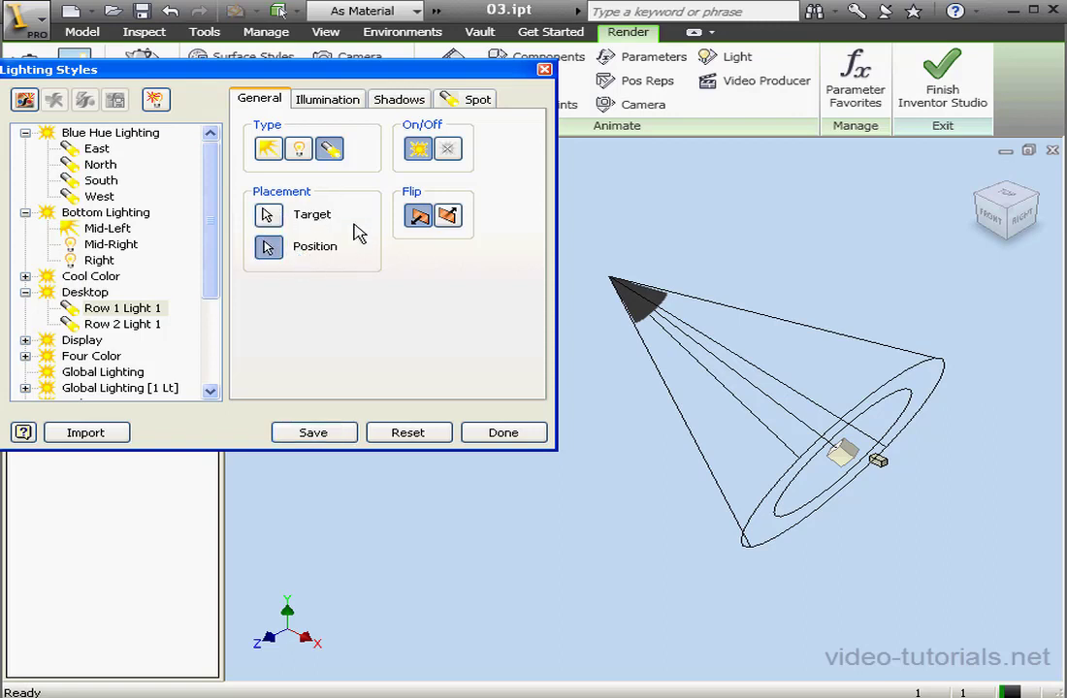
- Switch Row 1 Light 1 off and on again, and flip its direction and back
{"action": "left_click", "coordinate": [445, 149]}
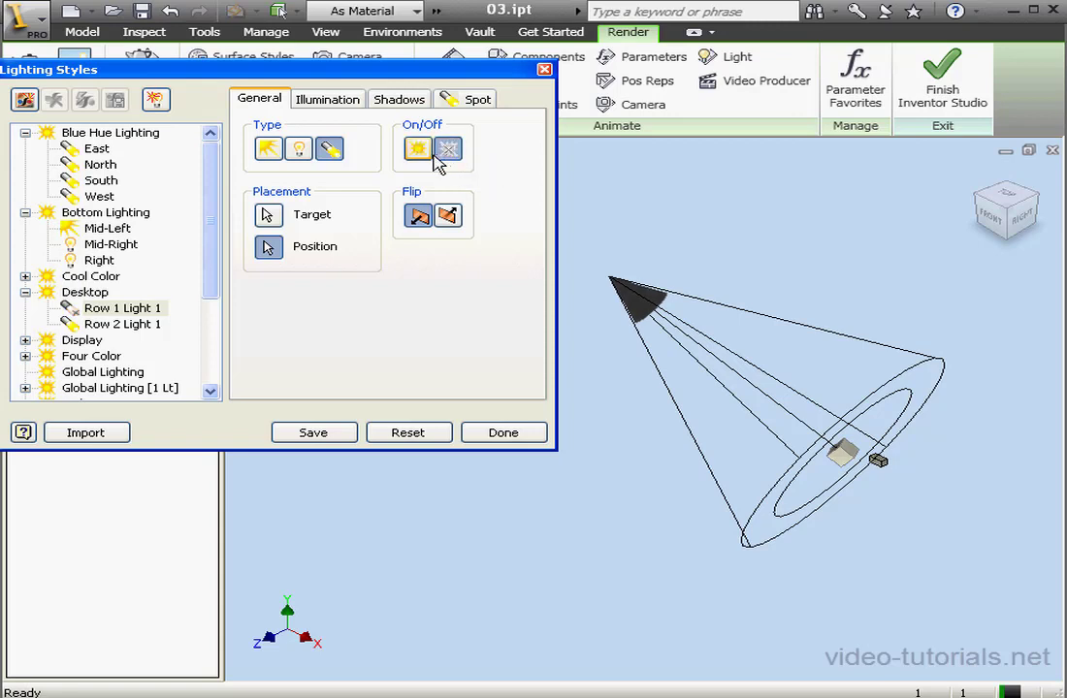
{"action": "left_click", "coordinate": [418, 152]}
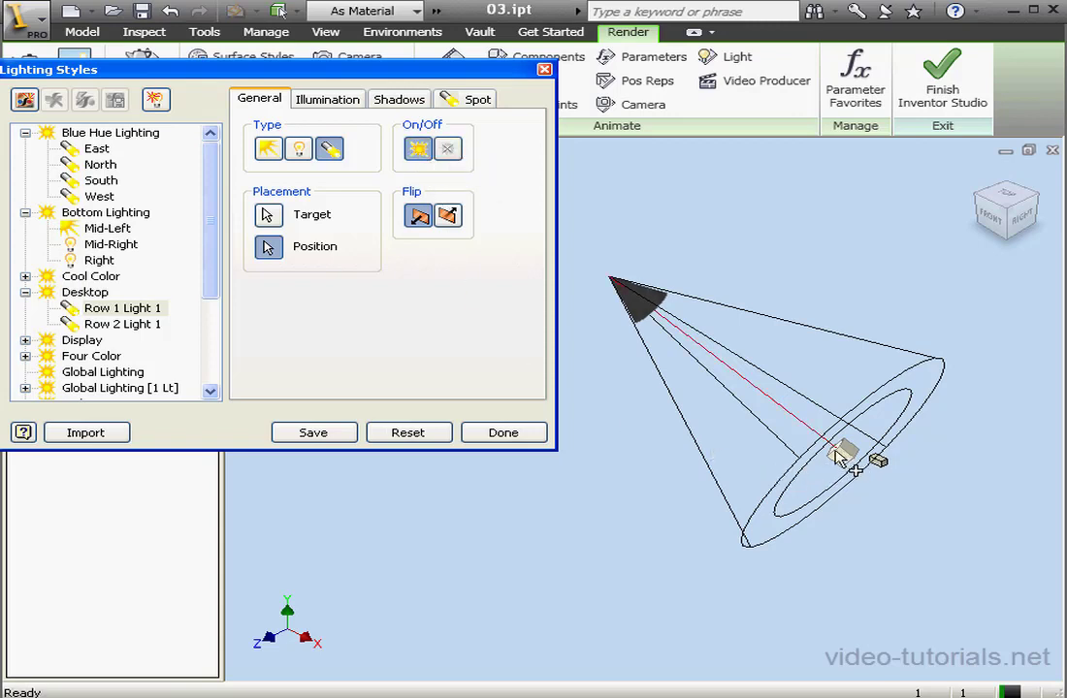
{"action": "left_click", "coordinate": [446, 149]}
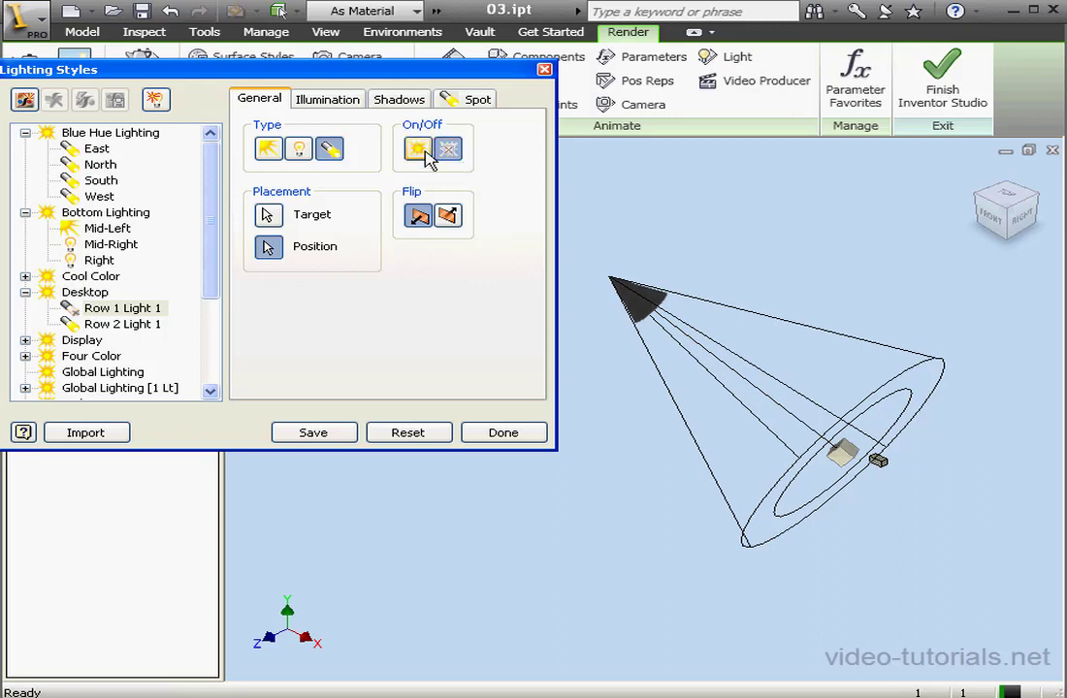
{"action": "left_click", "coordinate": [419, 151]}
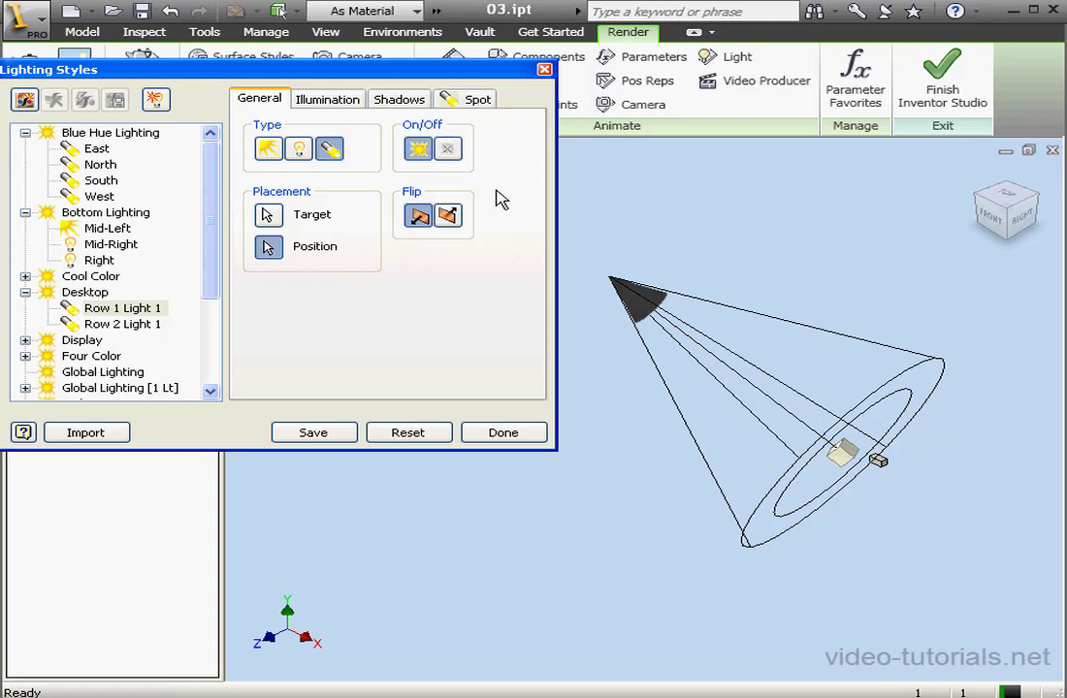
{"action": "left_click", "coordinate": [450, 218]}
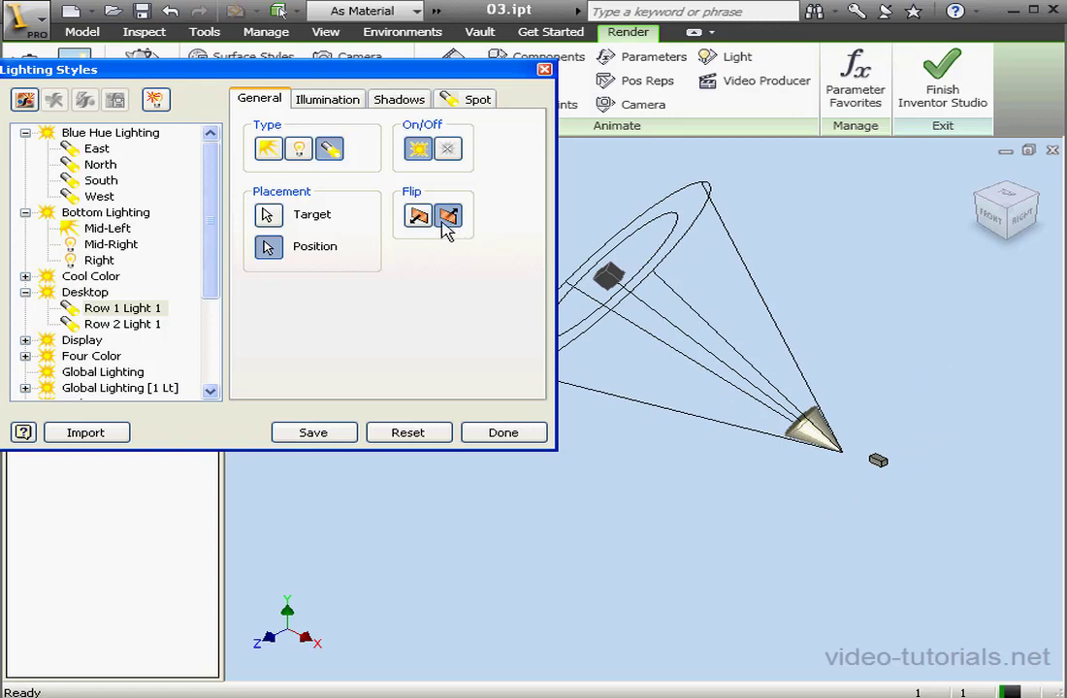
{"action": "left_click", "coordinate": [419, 216]}
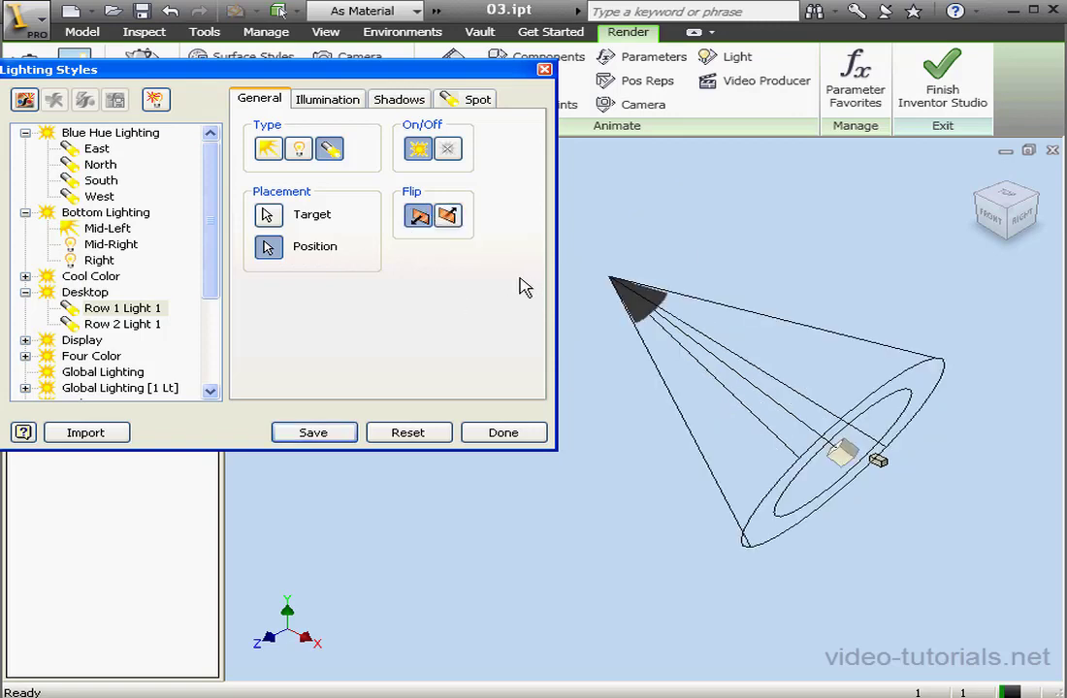
- Try a red illumination color for Row 1 Light 1, and start and cancel a 3D move of its target
{"action": "left_click", "coordinate": [341, 101]}
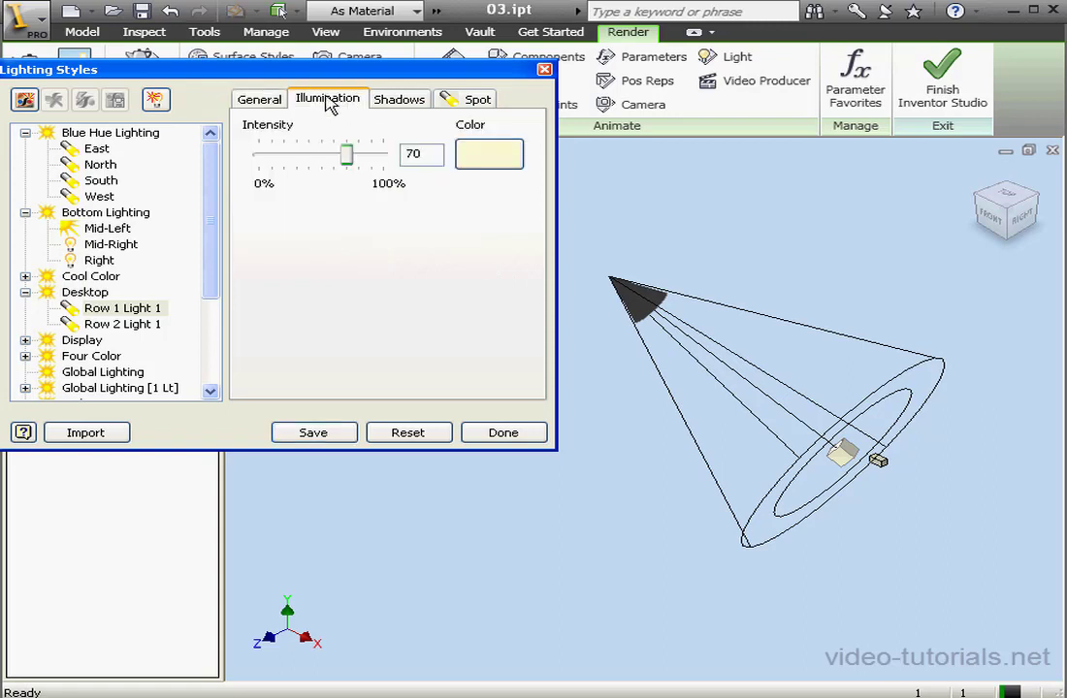
{"action": "mouse_move", "coordinate": [351, 161]}
{"action": "left_mouse_down"}
{"action": "mouse_move", "coordinate": [285, 165]}
{"action": "mouse_move", "coordinate": [345, 170]}
{"action": "left_mouse_up"}
{"action": "left_click", "coordinate": [490, 155]}
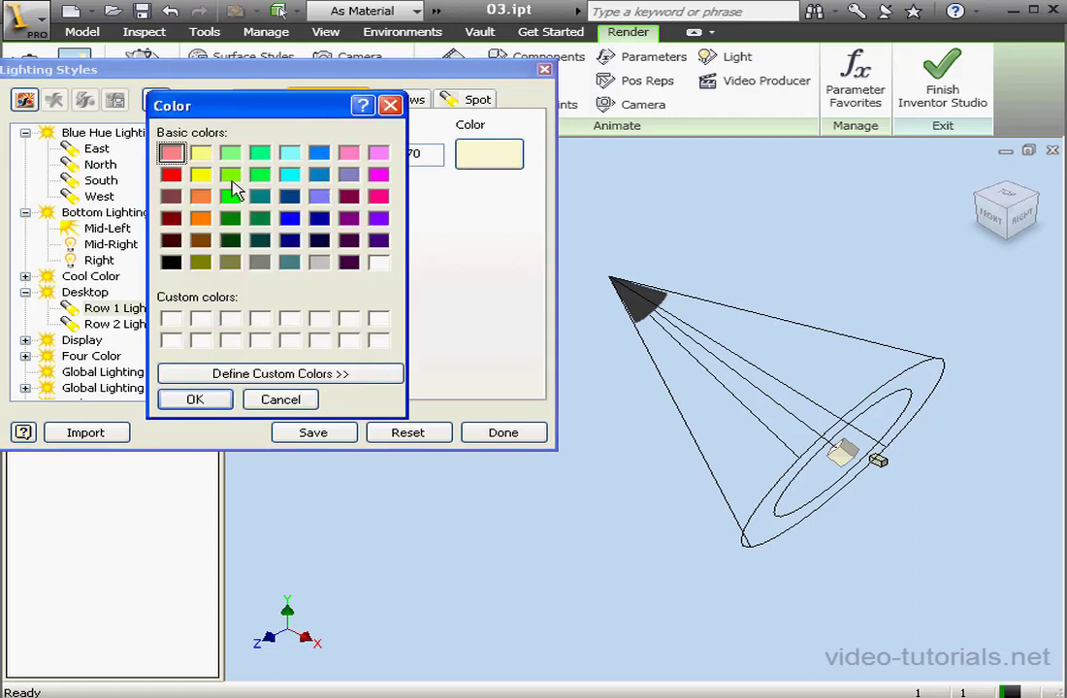
{"action": "left_click", "coordinate": [171, 175]}
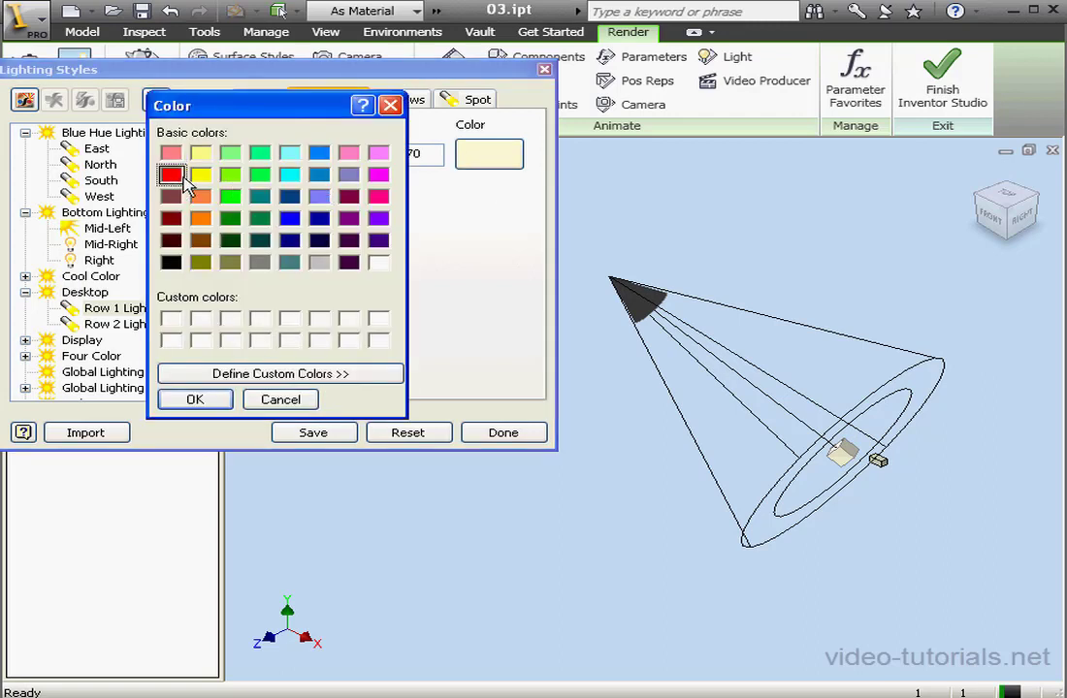
{"action": "left_click", "coordinate": [193, 398]}
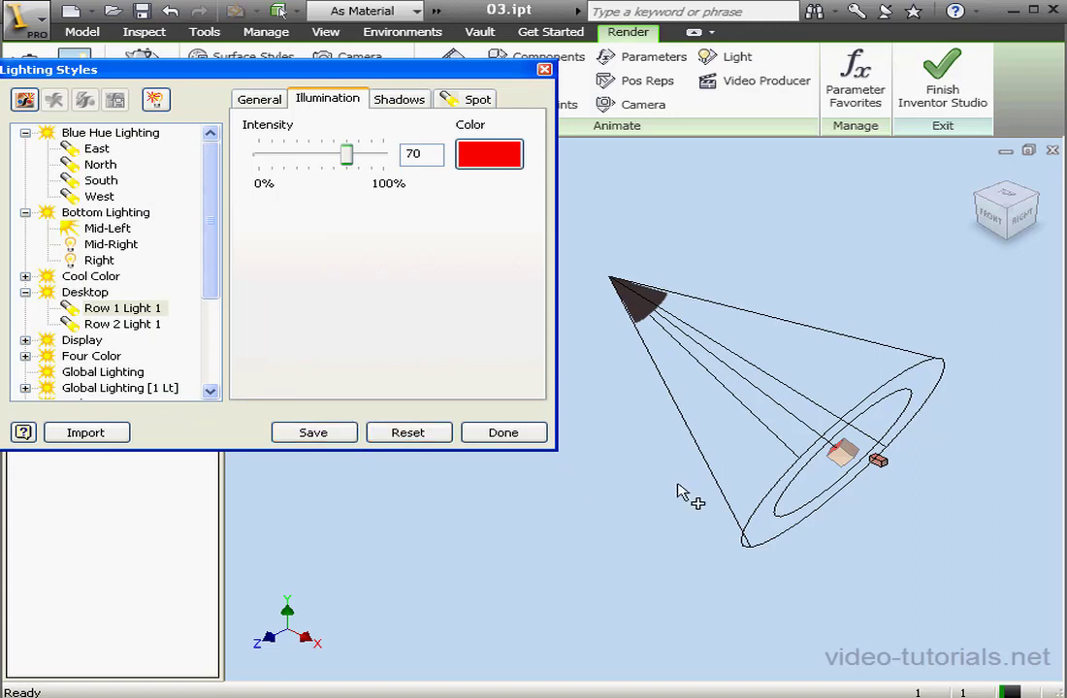
{"action": "left_click", "coordinate": [849, 458]}
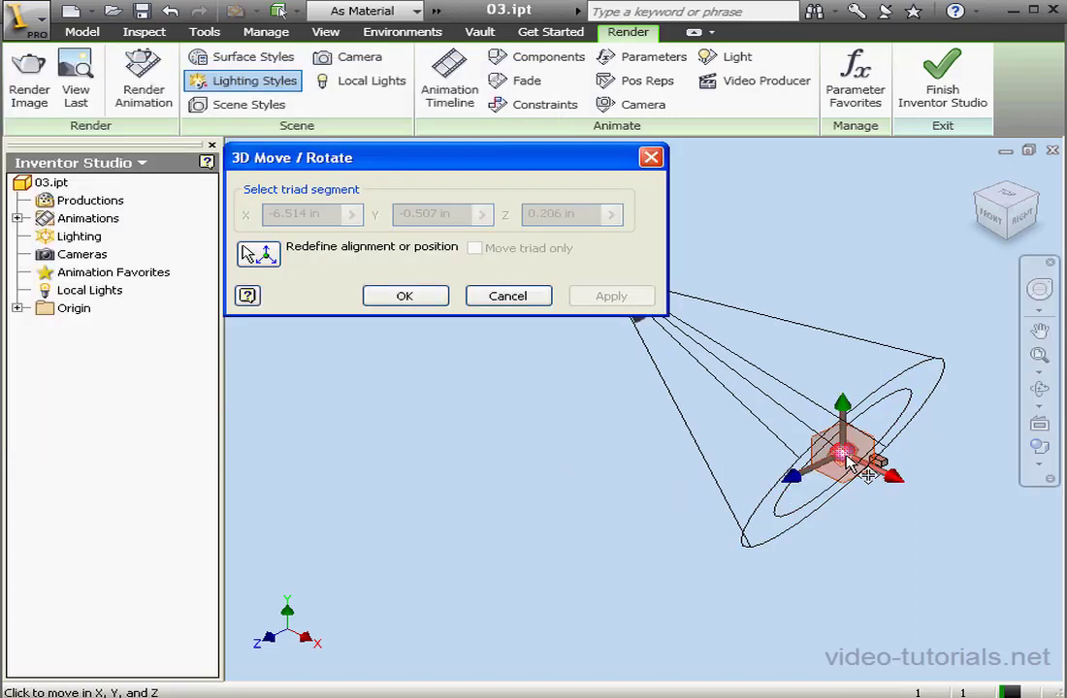
{"action": "left_click", "coordinate": [524, 301]}
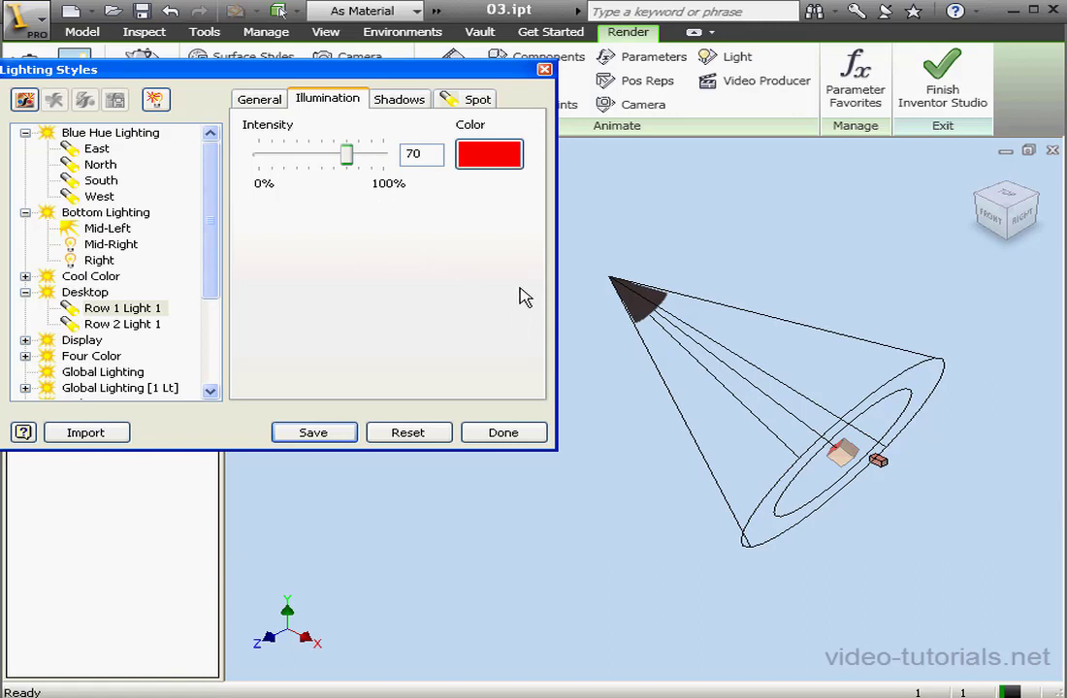
- Set the illumination color of Row 1 Light 1 to white
{"action": "left_click", "coordinate": [495, 165]}
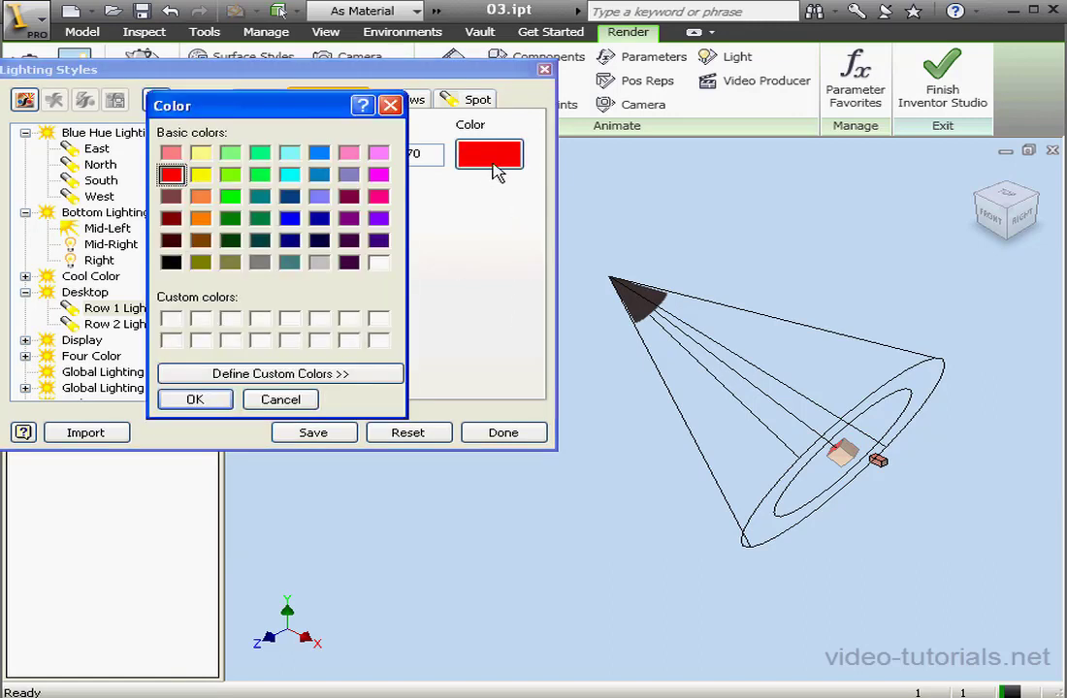
{"action": "left_click", "coordinate": [378, 262]}
{"action": "left_click", "coordinate": [194, 399]}
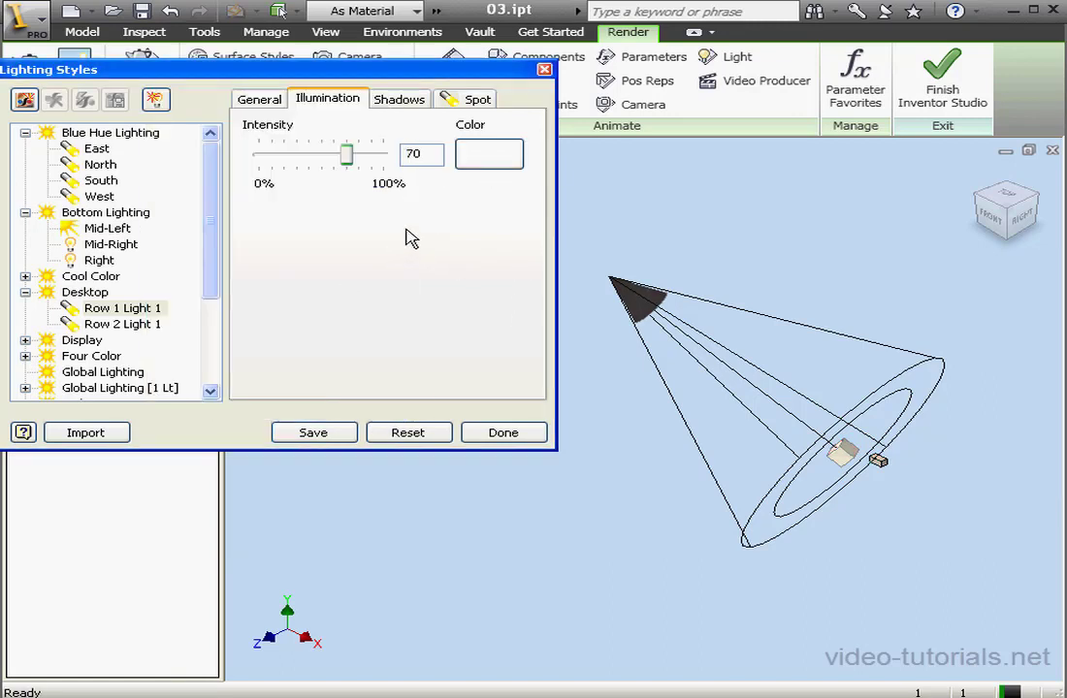
- Try the shadow types for Row 1 Light 1 and set Soft Shadows with the finest quality, keeping the density at 100
{"action": "left_click", "coordinate": [404, 101]}
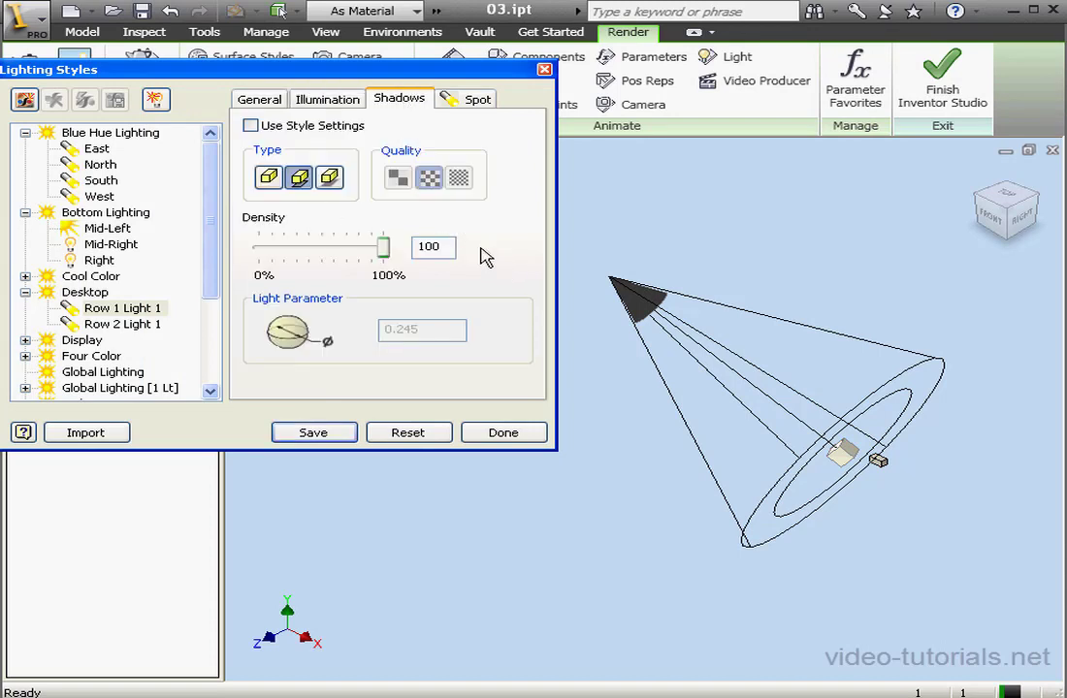
{"action": "left_click", "coordinate": [272, 176]}
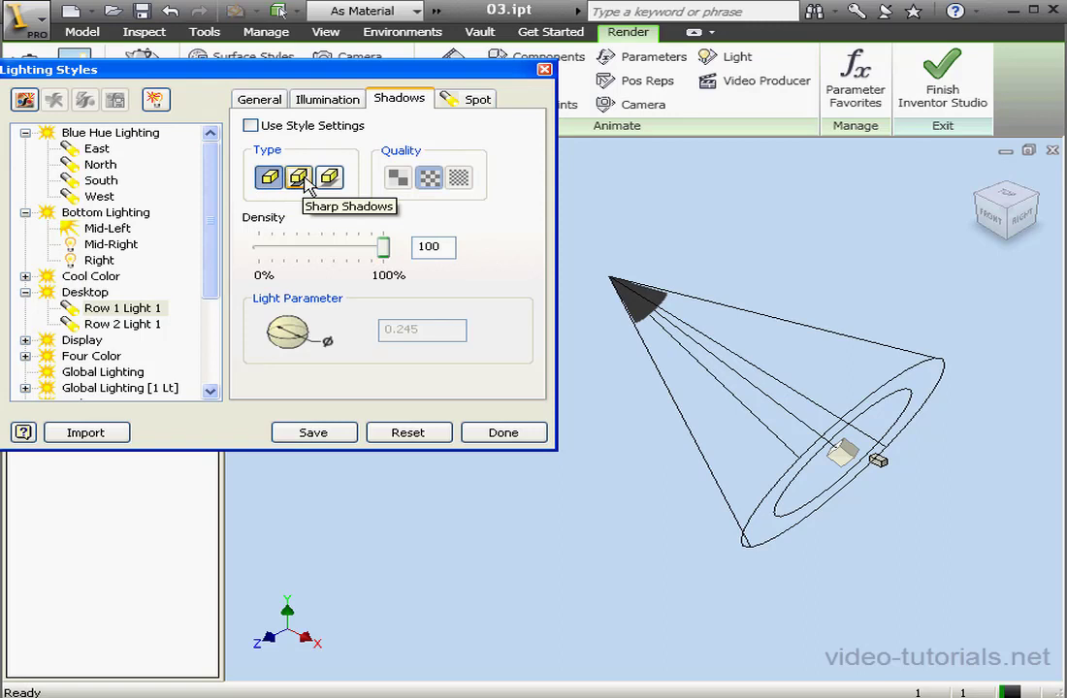
{"action": "left_click", "coordinate": [300, 178]}
{"action": "left_click", "coordinate": [332, 178]}
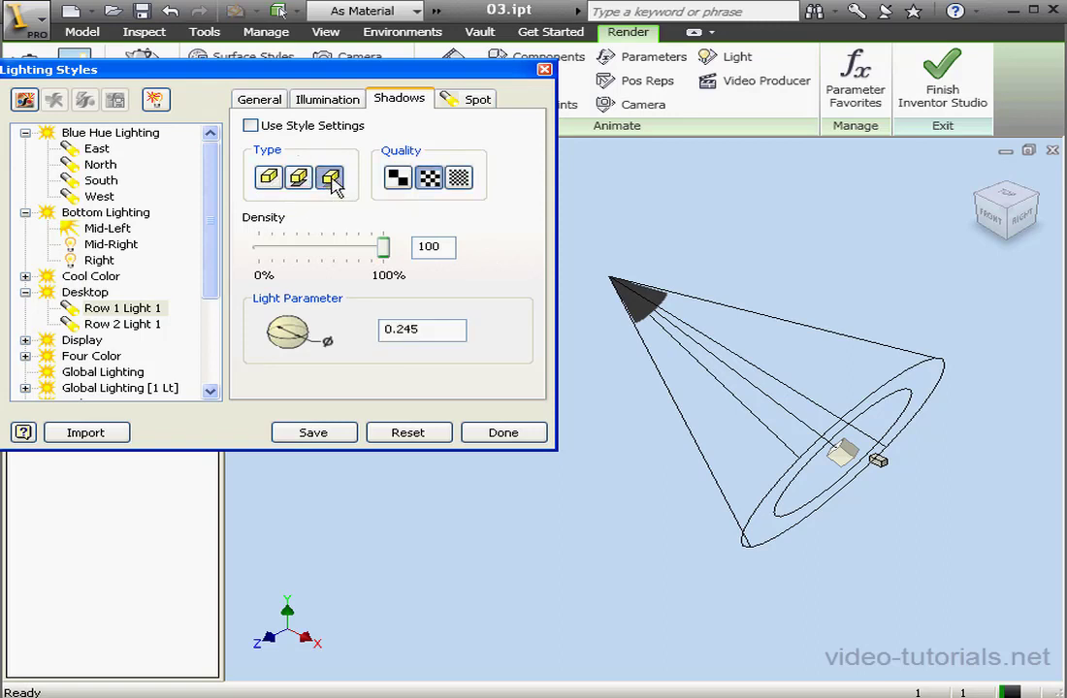
{"action": "left_click", "coordinate": [398, 179]}
{"action": "left_click", "coordinate": [405, 179]}
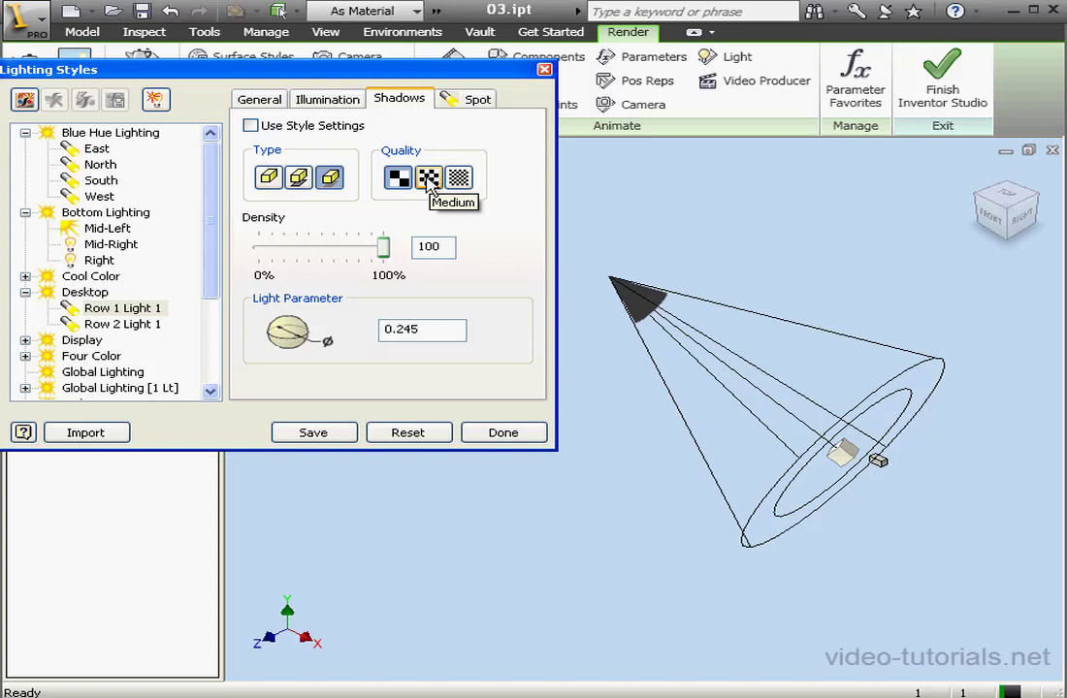
{"action": "left_click", "coordinate": [459, 177]}
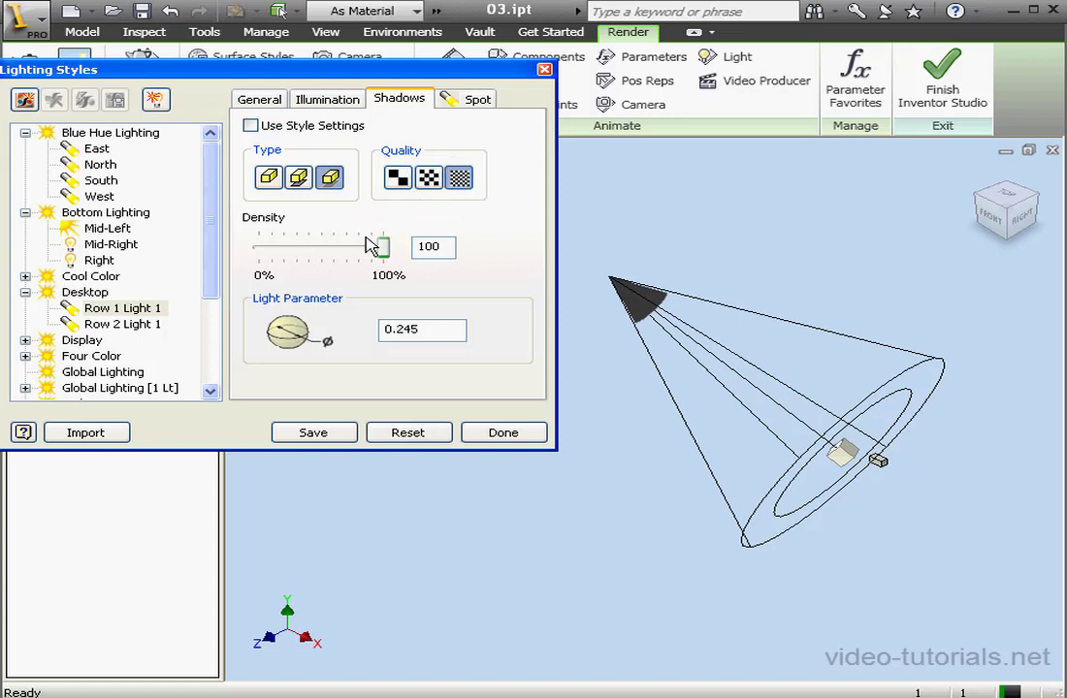
{"action": "mouse_move", "coordinate": [386, 254]}
{"action": "left_mouse_down"}
{"action": "mouse_move", "coordinate": [300, 267]}
{"action": "mouse_move", "coordinate": [384, 263]}
{"action": "left_mouse_up"}
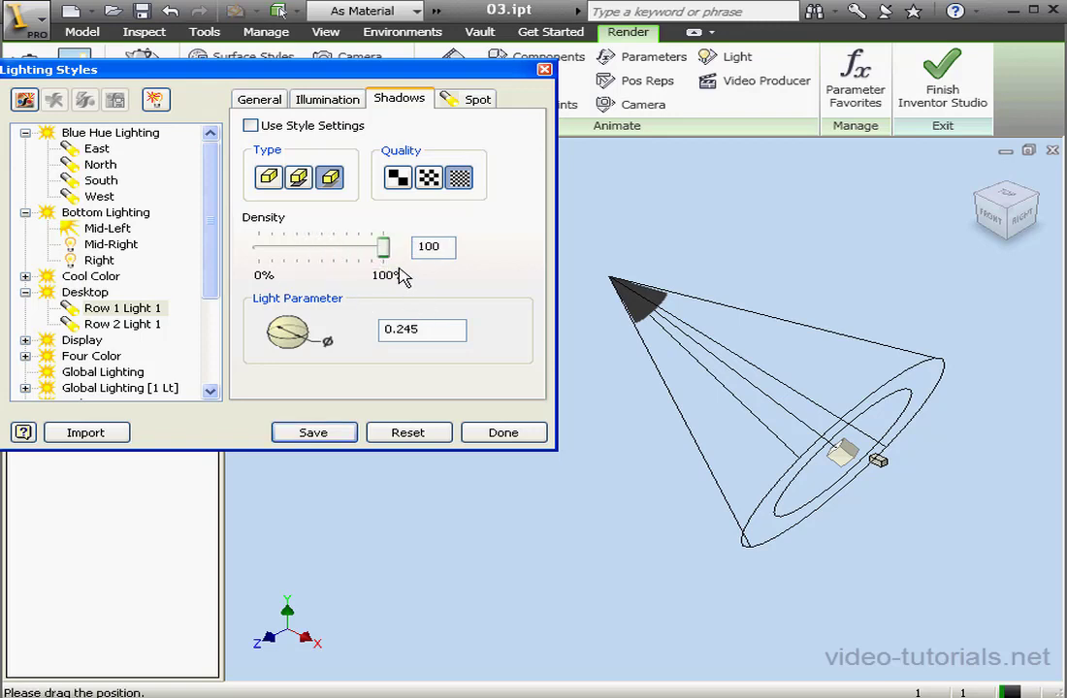
{"action": "left_click", "coordinate": [301, 177]}
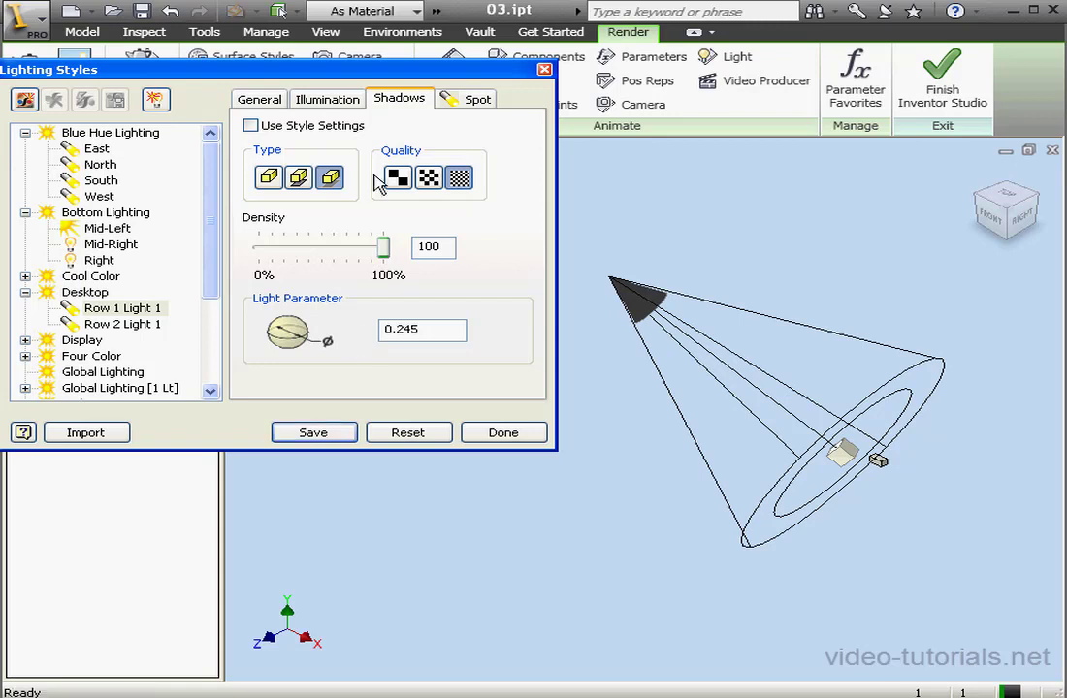
- Try Use Style Settings for Row 1 Light 1's shadows, compare them with the Desktop style's shadow settings, and turn the option off again
{"action": "left_click", "coordinate": [251, 127]}
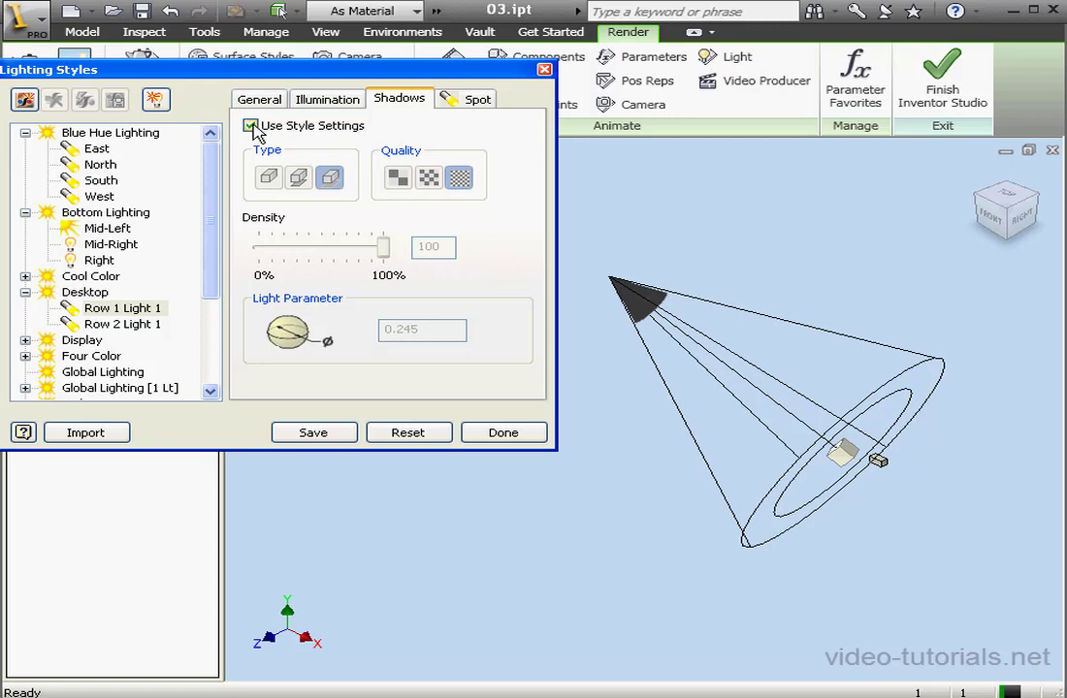
{"action": "left_click", "coordinate": [92, 294]}
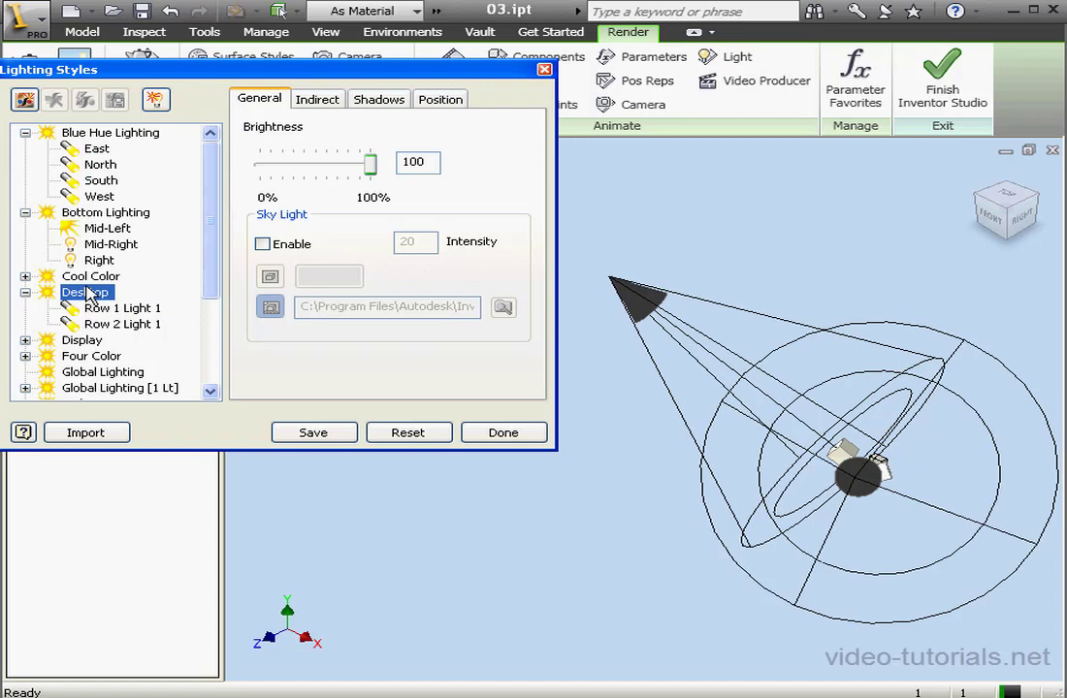
{"action": "left_click", "coordinate": [361, 98]}
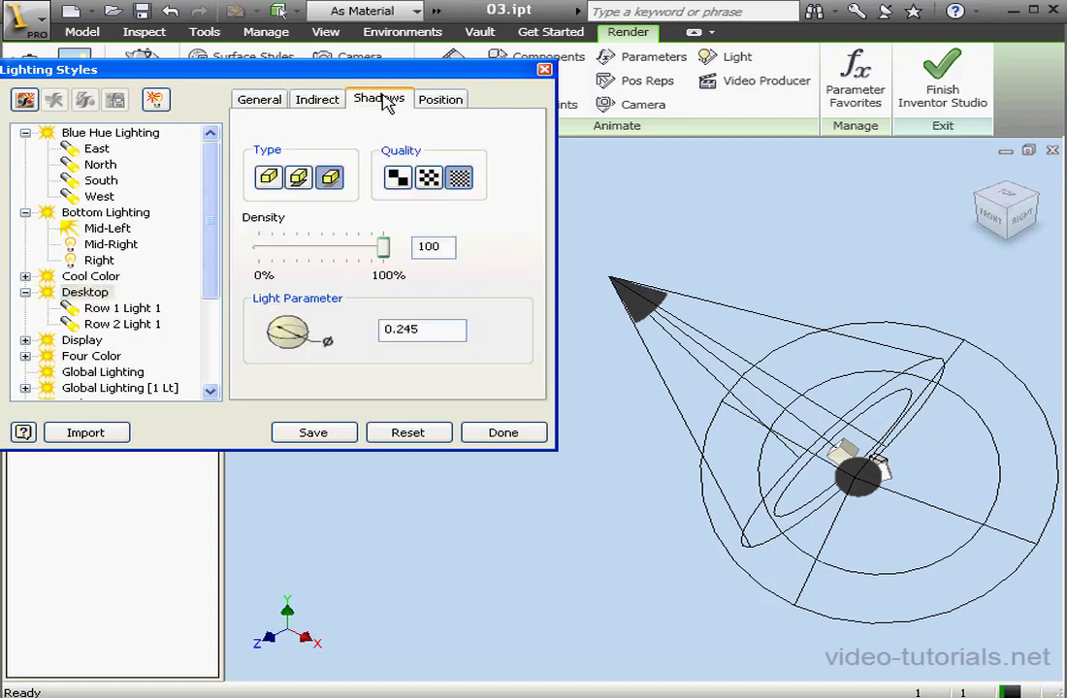
{"action": "left_click", "coordinate": [115, 311]}
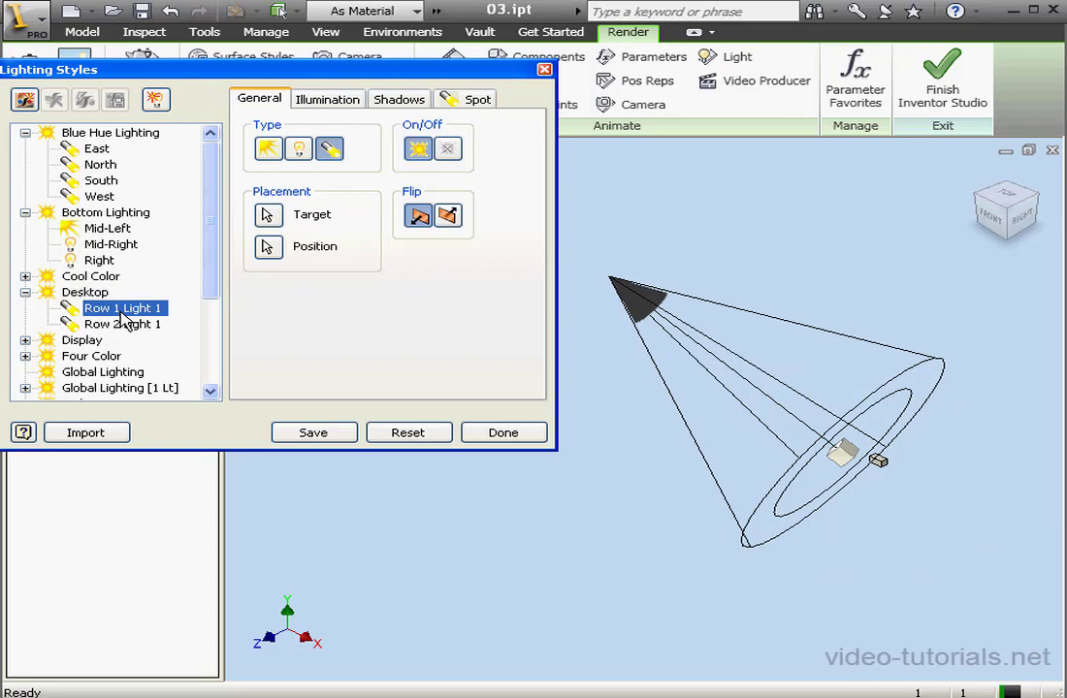
{"action": "left_click", "coordinate": [399, 98]}
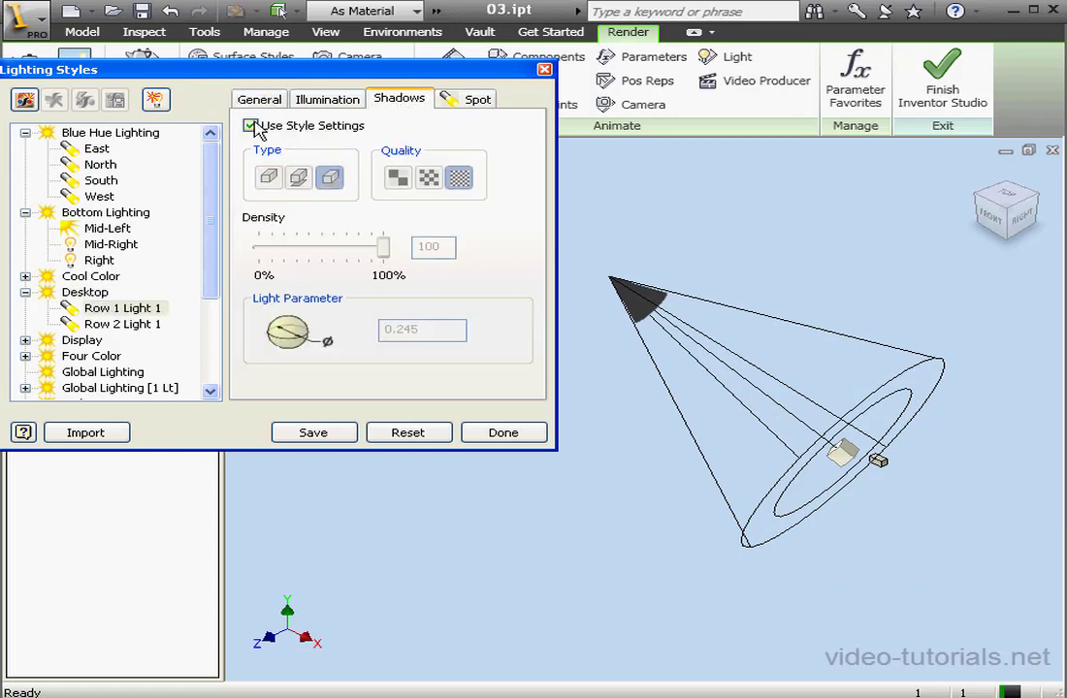
{"action": "left_click", "coordinate": [250, 125]}
- Try the spot decay types on Row 1 Light 1, choose Inverse, and widen its cone to about 47° hotspot and 64° falloff
{"action": "left_click", "coordinate": [475, 101]}
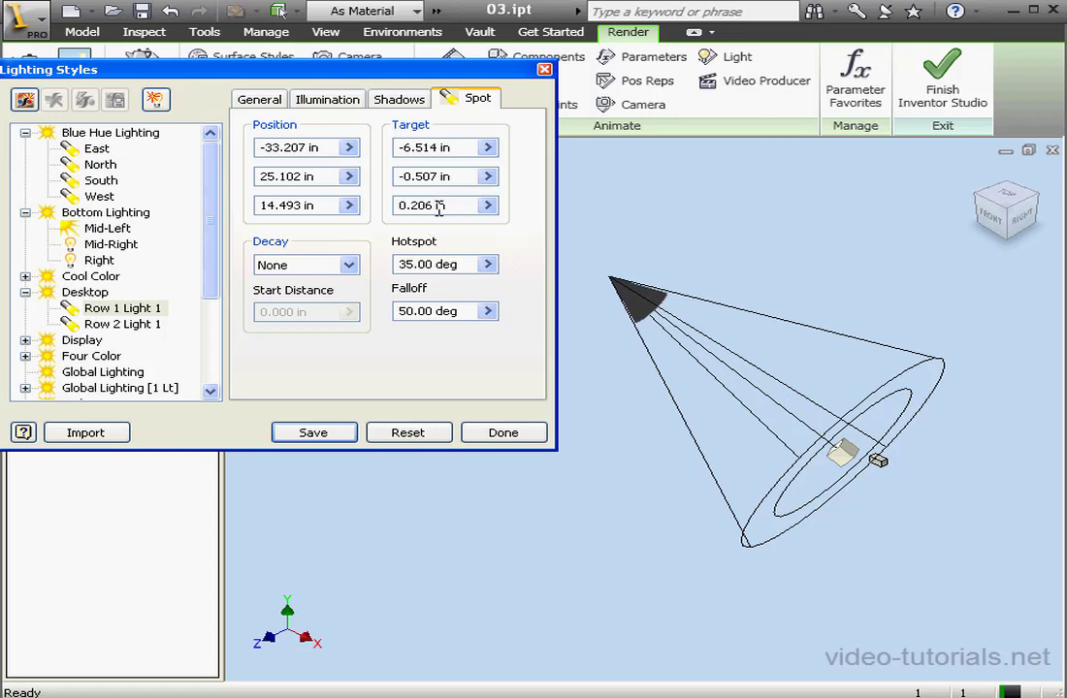
{"action": "left_click", "coordinate": [348, 265]}
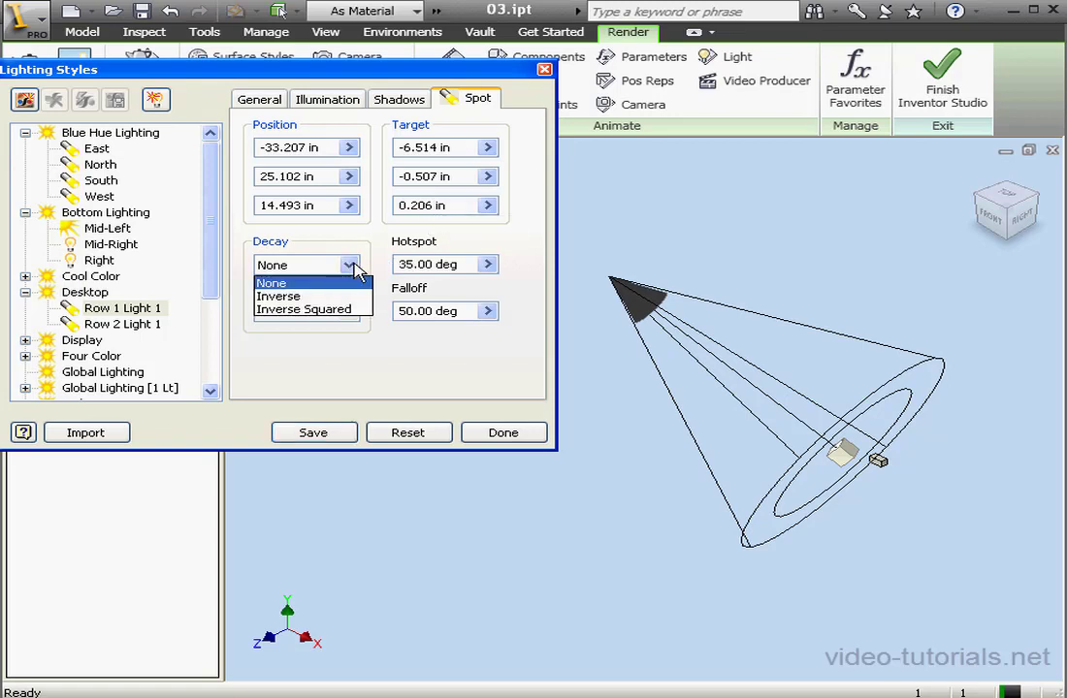
{"action": "left_click", "coordinate": [304, 297]}
{"action": "left_click", "coordinate": [349, 268]}
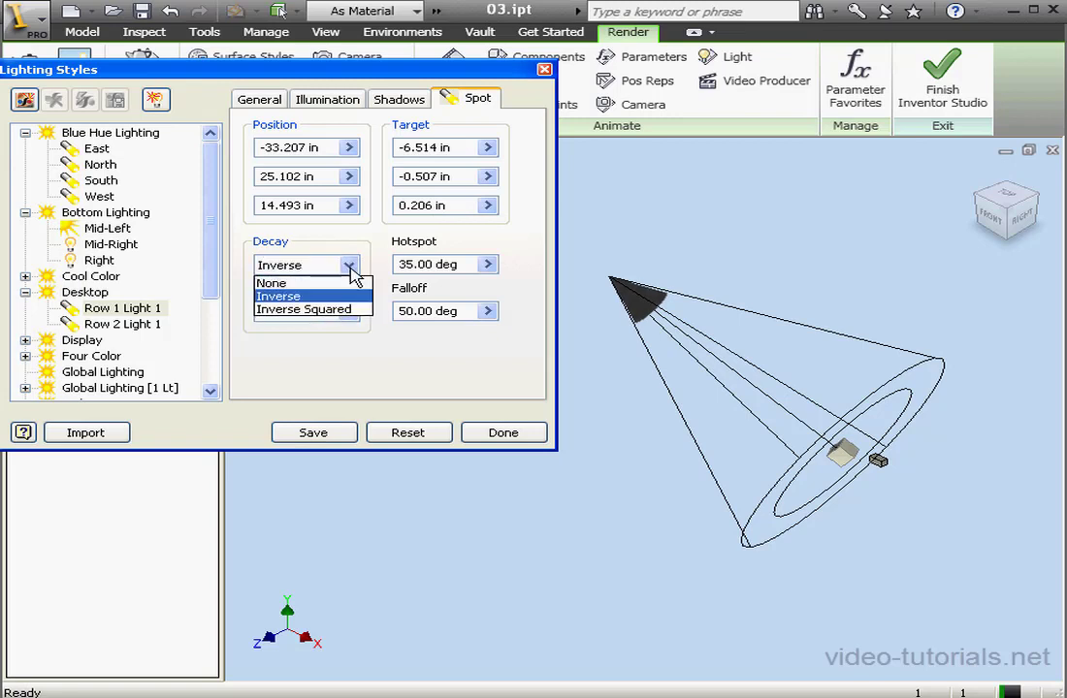
{"action": "left_click", "coordinate": [324, 311]}
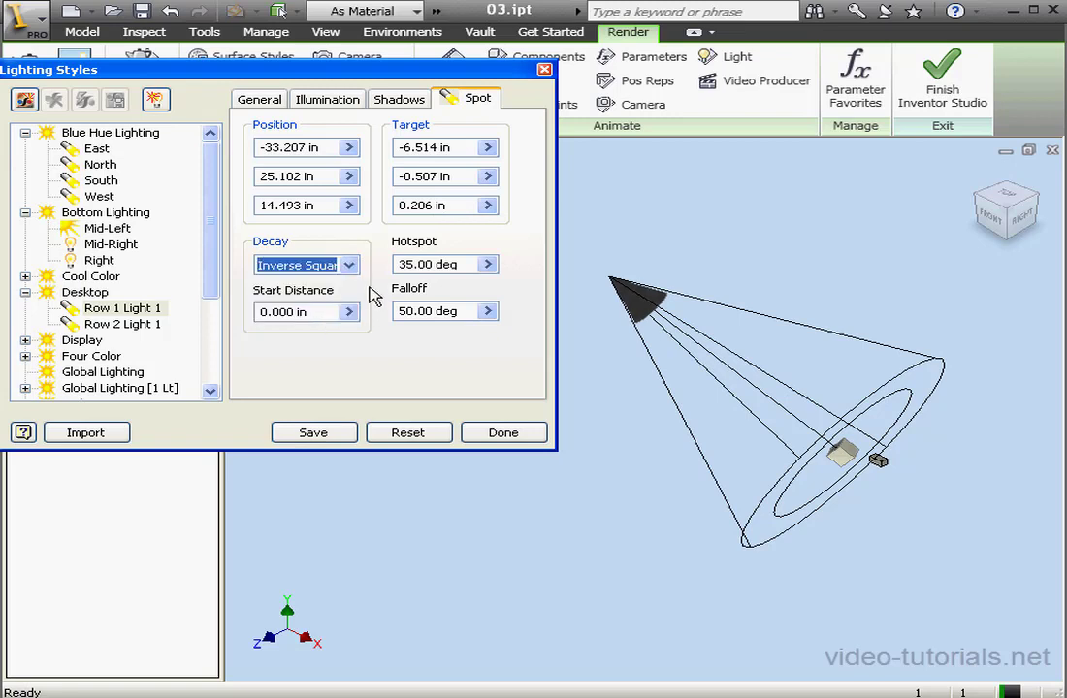
{"action": "left_click", "coordinate": [349, 268]}
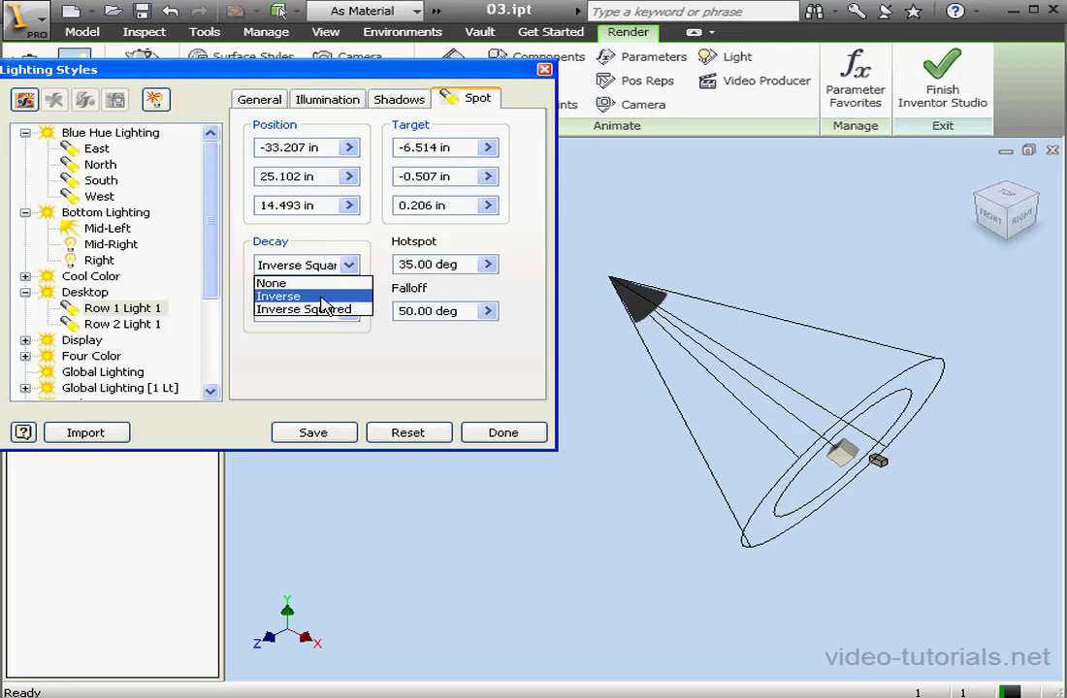
{"action": "left_click", "coordinate": [323, 296]}
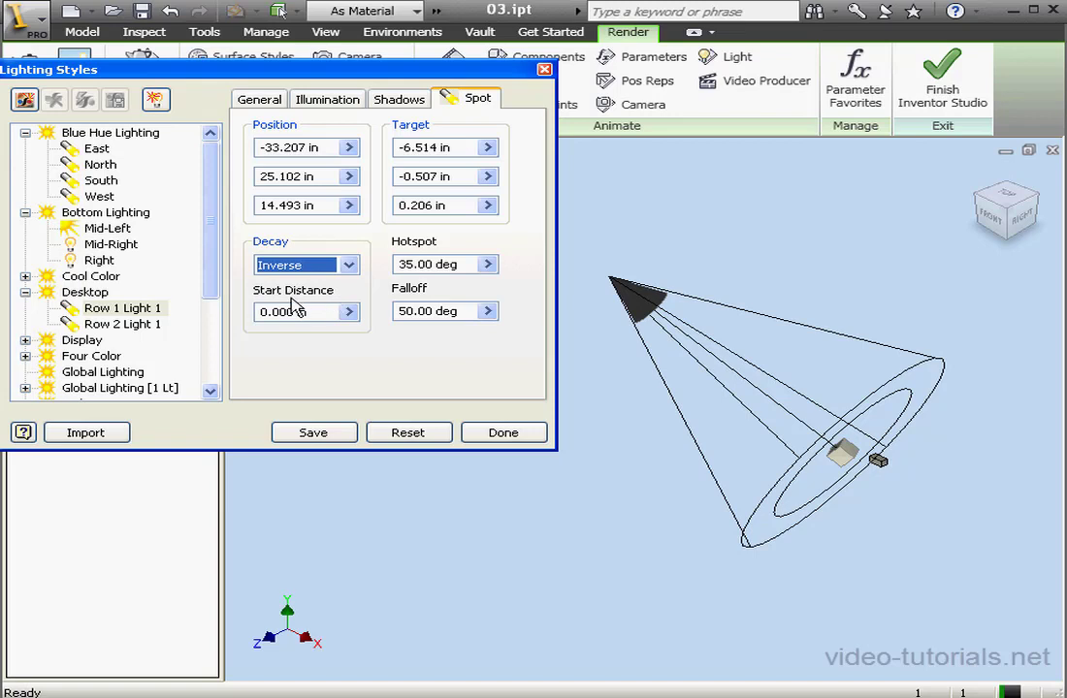
{"action": "left_click_drag", "start_coordinate": [315, 311], "coordinate": [258, 311]}
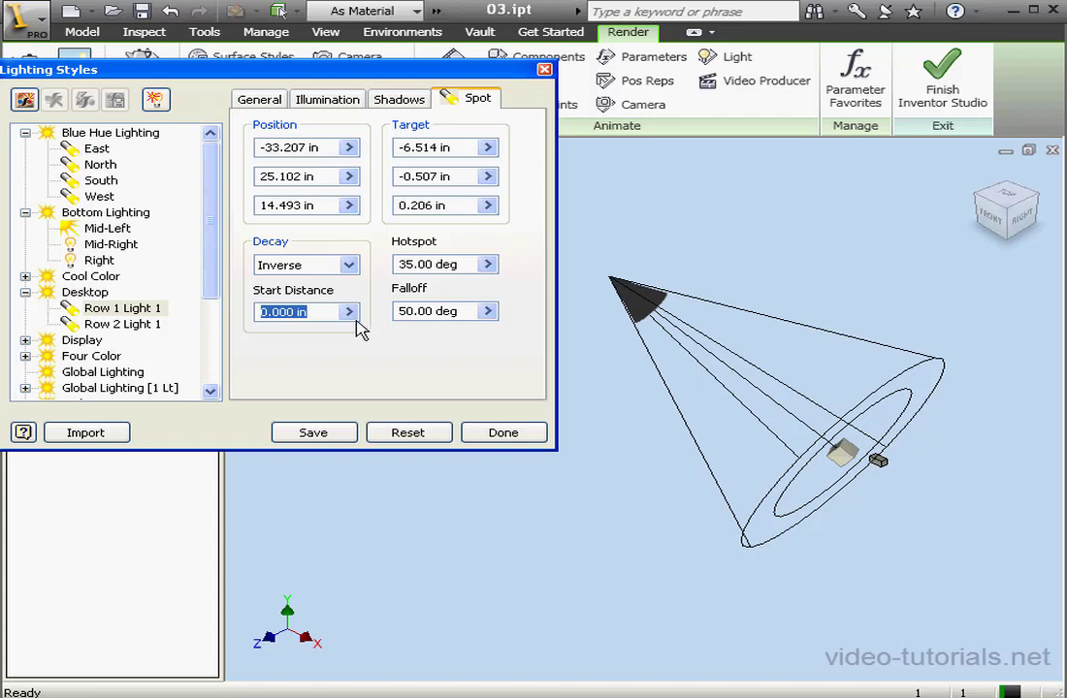
{"action": "left_click", "coordinate": [354, 323]}
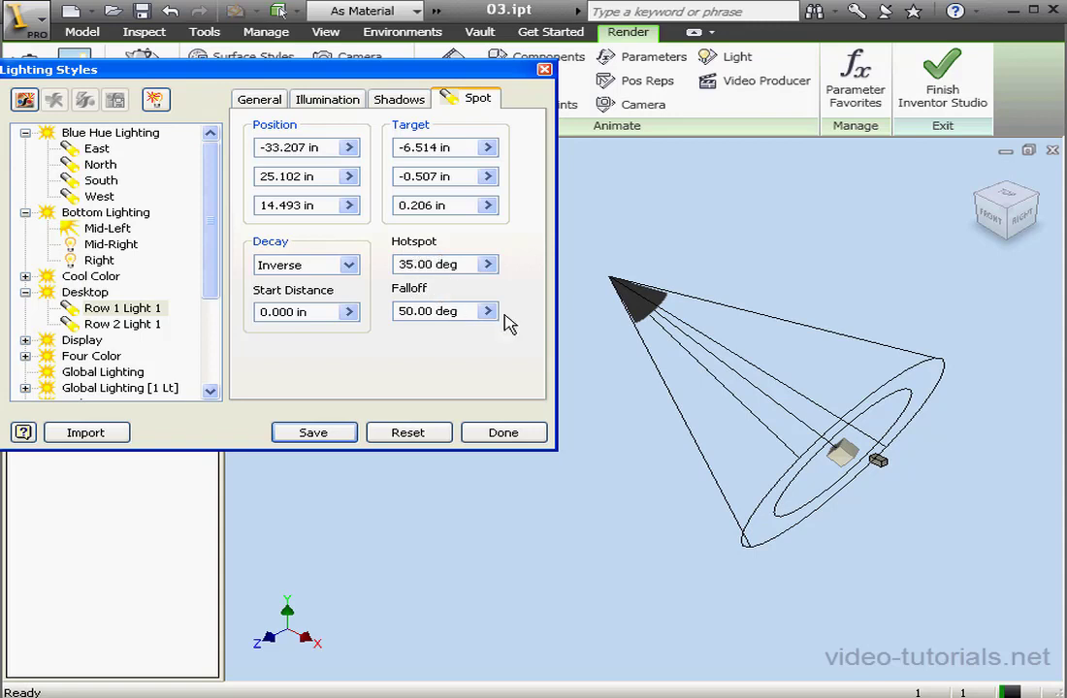
{"action": "left_click_drag", "start_coordinate": [923, 415], "coordinate": [881, 406]}
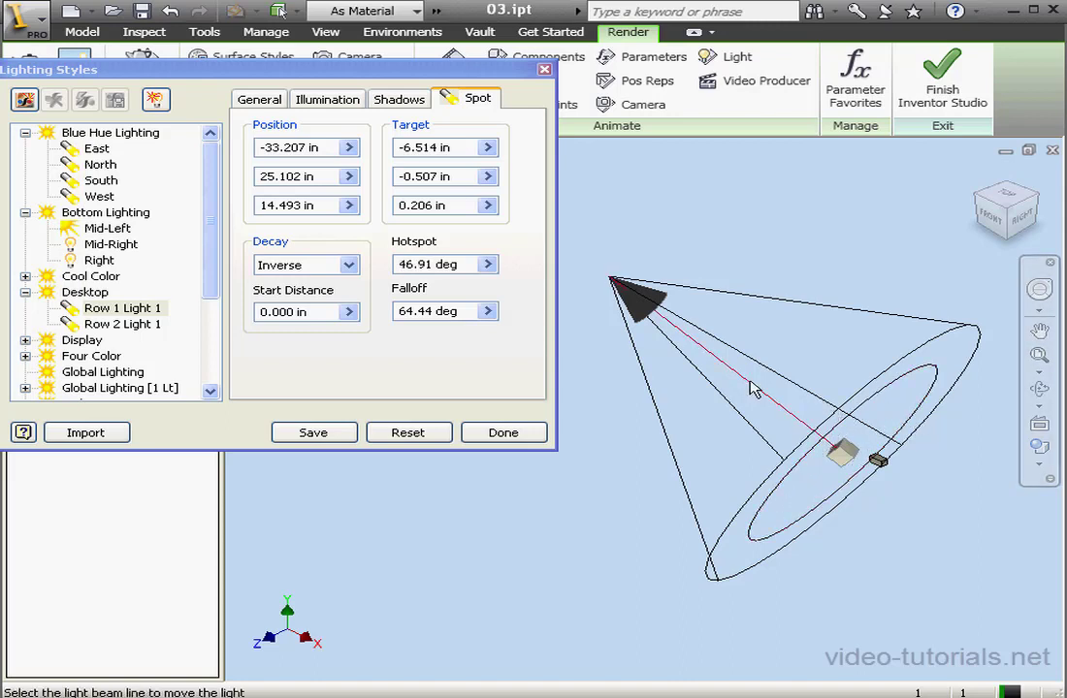
- Change Row 1 Light 1 to a directional light with a longitude of about 42.6° and a latitude of about 23.6°
{"action": "left_click", "coordinate": [261, 103]}
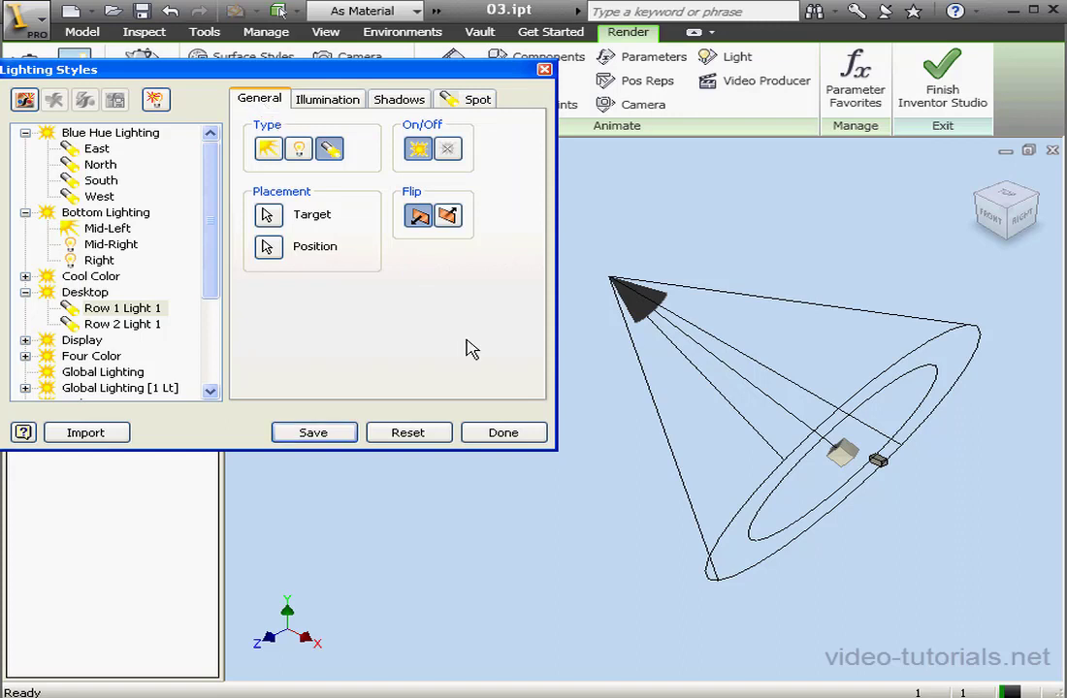
{"action": "left_click", "coordinate": [267, 150]}
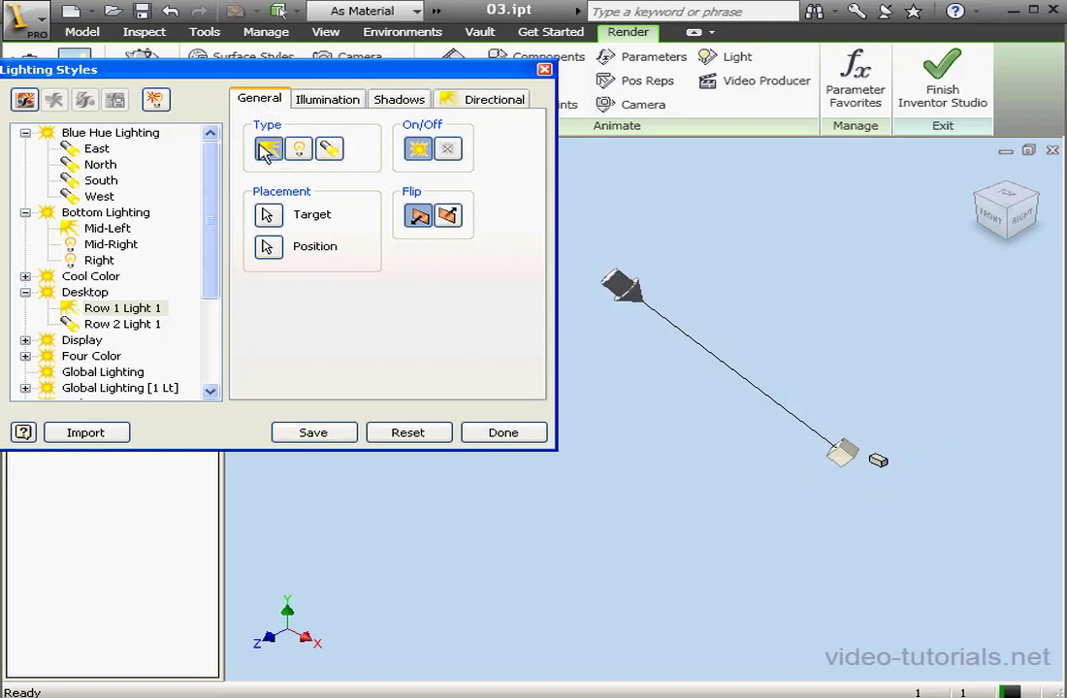
{"action": "left_click", "coordinate": [494, 103]}
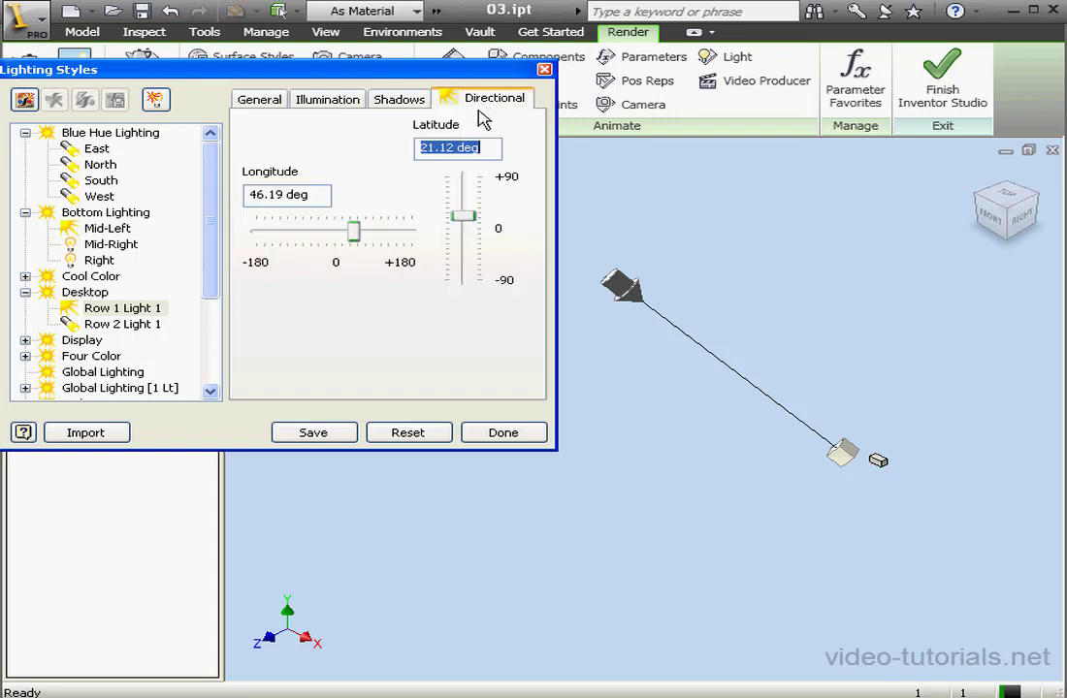
{"action": "mouse_move", "coordinate": [473, 214]}
{"action": "left_mouse_down"}
{"action": "mouse_move", "coordinate": [465, 206]}
{"action": "mouse_move", "coordinate": [469, 220]}
{"action": "left_mouse_up"}
{"action": "mouse_move", "coordinate": [352, 231]}
{"action": "left_mouse_down"}
{"action": "mouse_move", "coordinate": [335, 238]}
{"action": "mouse_move", "coordinate": [357, 233]}
{"action": "left_mouse_up"}
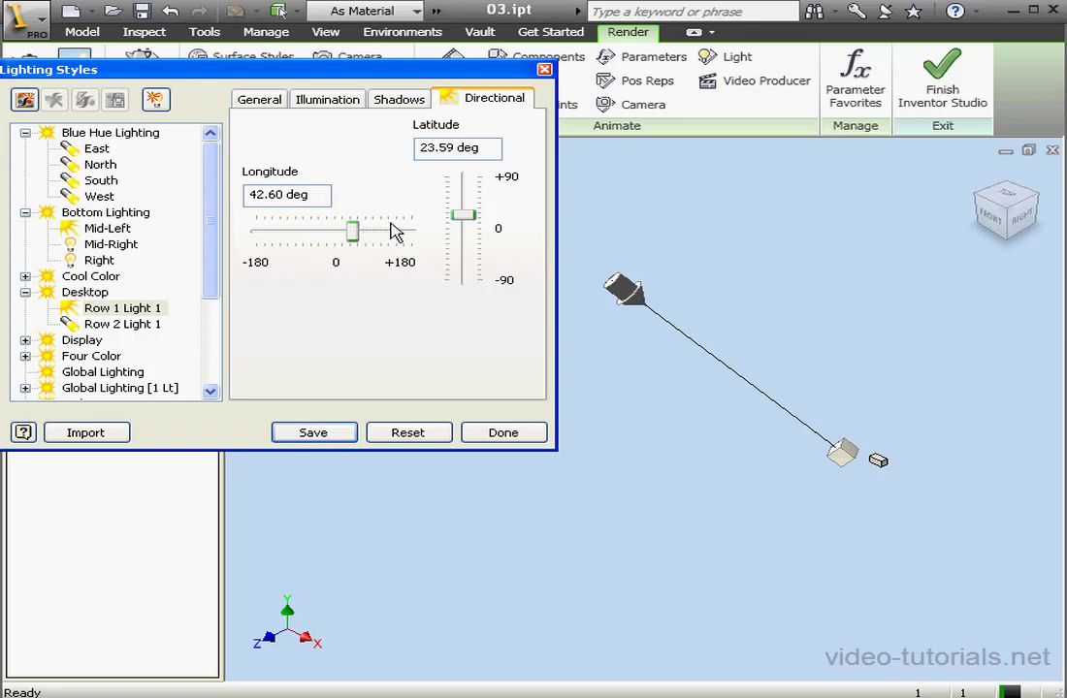
- Change Row 1 Light 1 to a point light and set its decay to Inverse Squared
{"action": "left_click", "coordinate": [256, 101]}
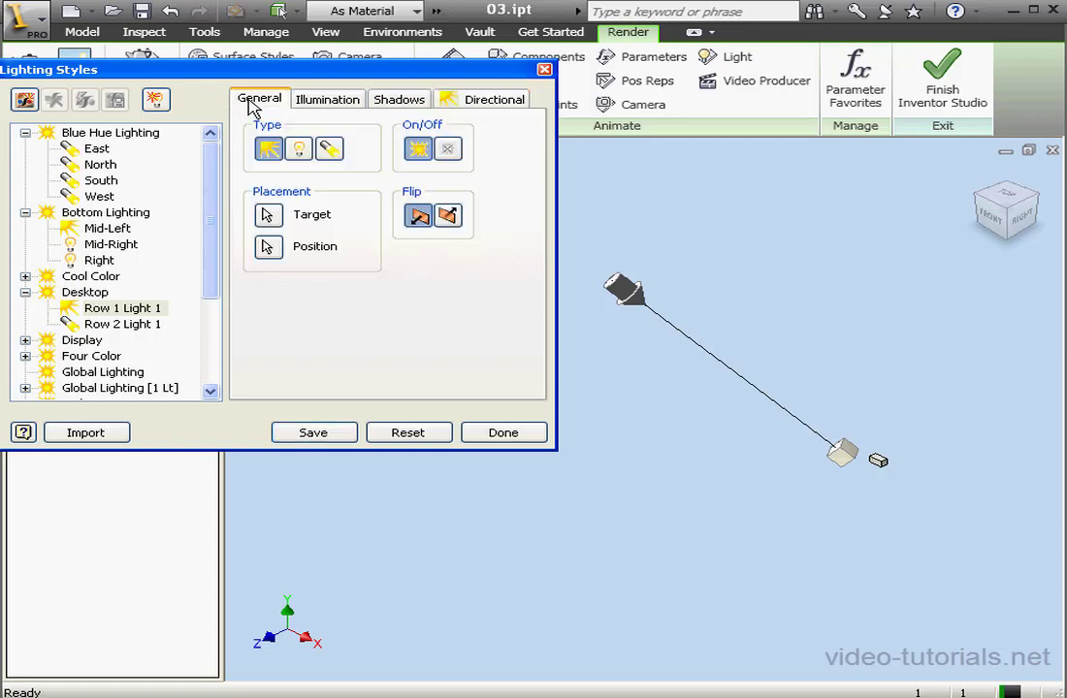
{"action": "left_click", "coordinate": [300, 151]}
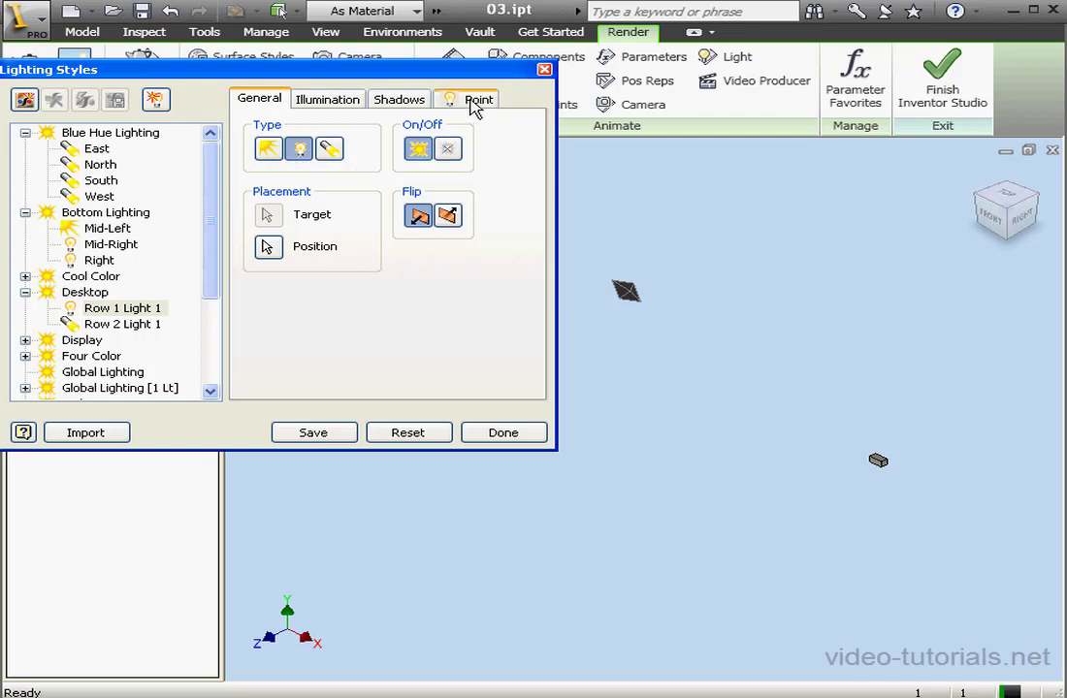
{"action": "left_click", "coordinate": [473, 101]}
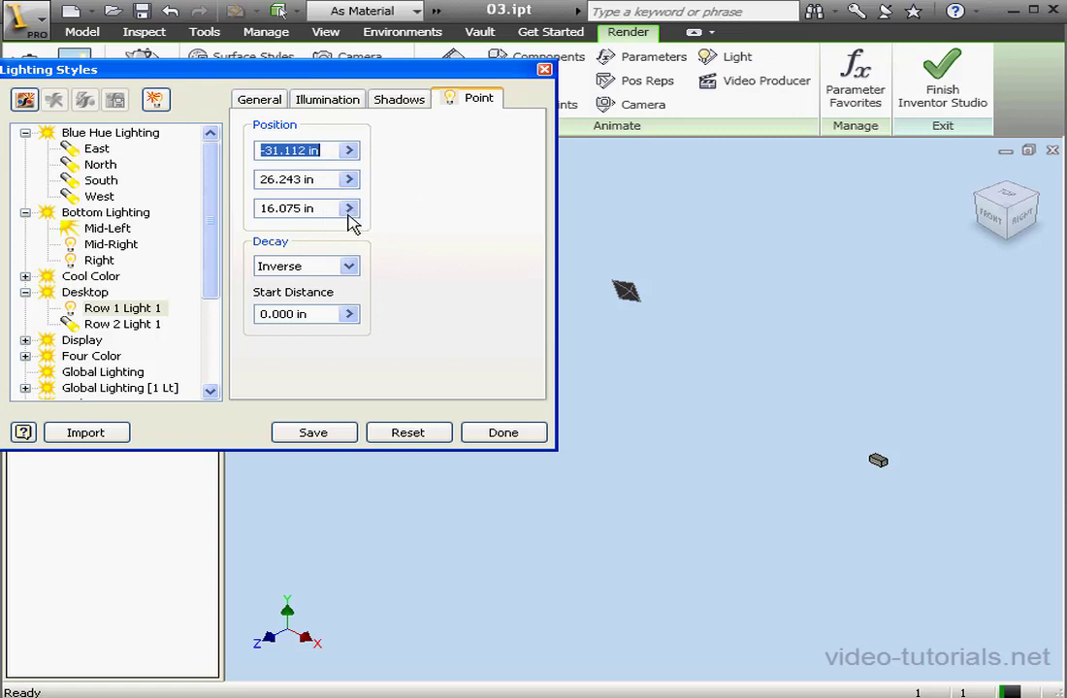
{"action": "left_click", "coordinate": [349, 267]}
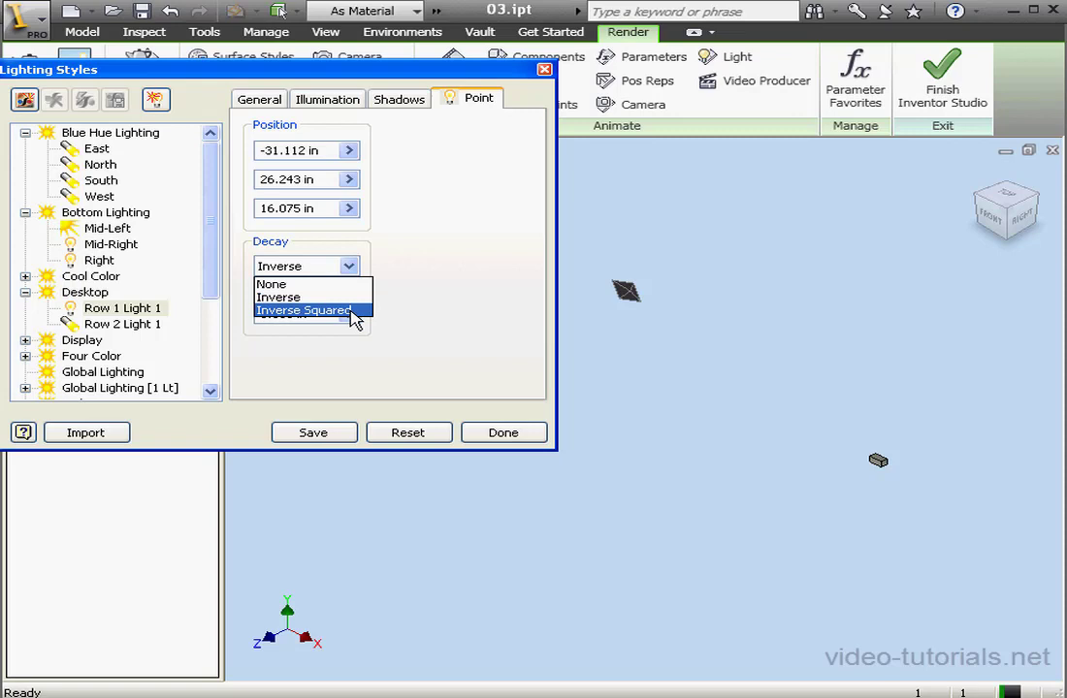
{"action": "left_click", "coordinate": [351, 312]}
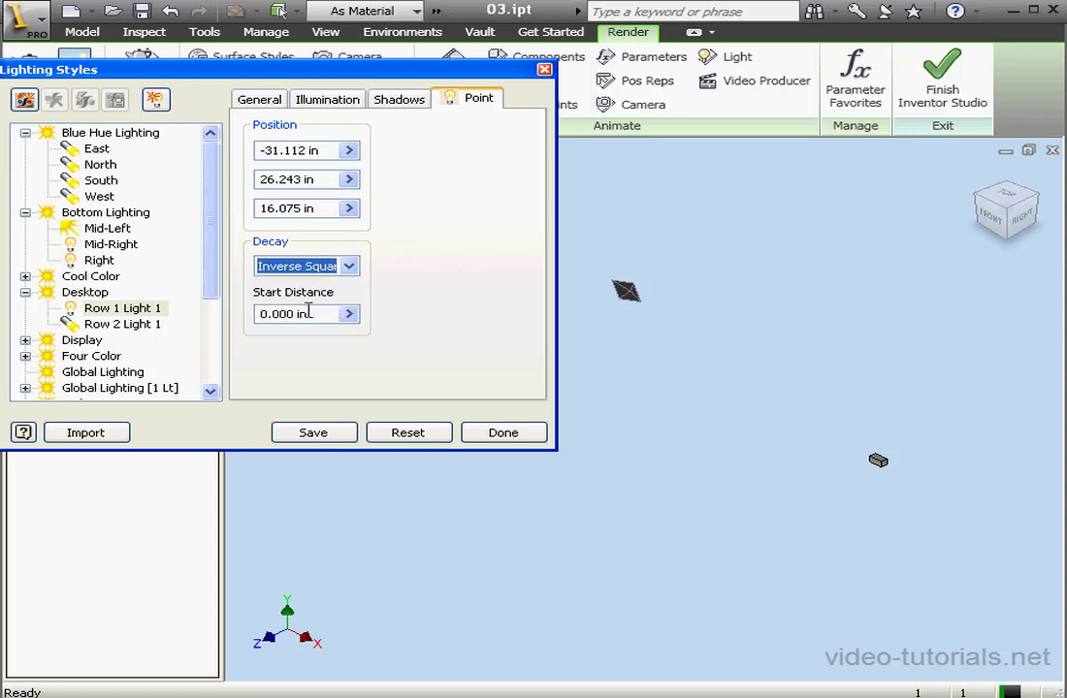
{"action": "left_click_drag", "start_coordinate": [310, 315], "coordinate": [251, 314]}
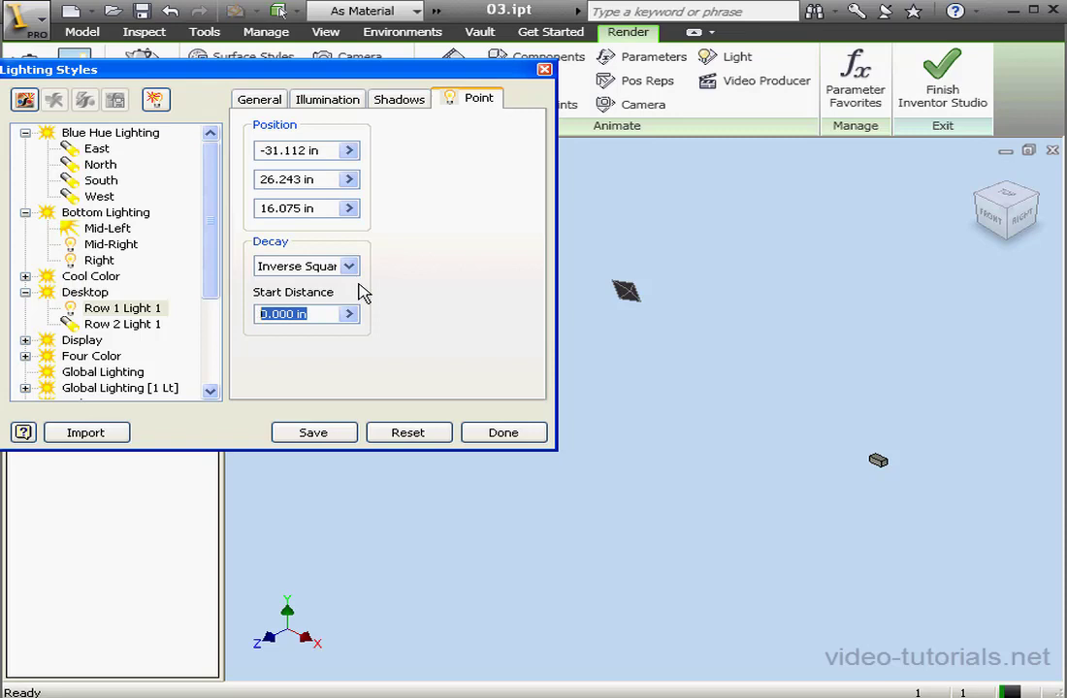
- Close the Lighting Styles dialog without saving the changes to the style
{"action": "left_click", "coordinate": [544, 69]}
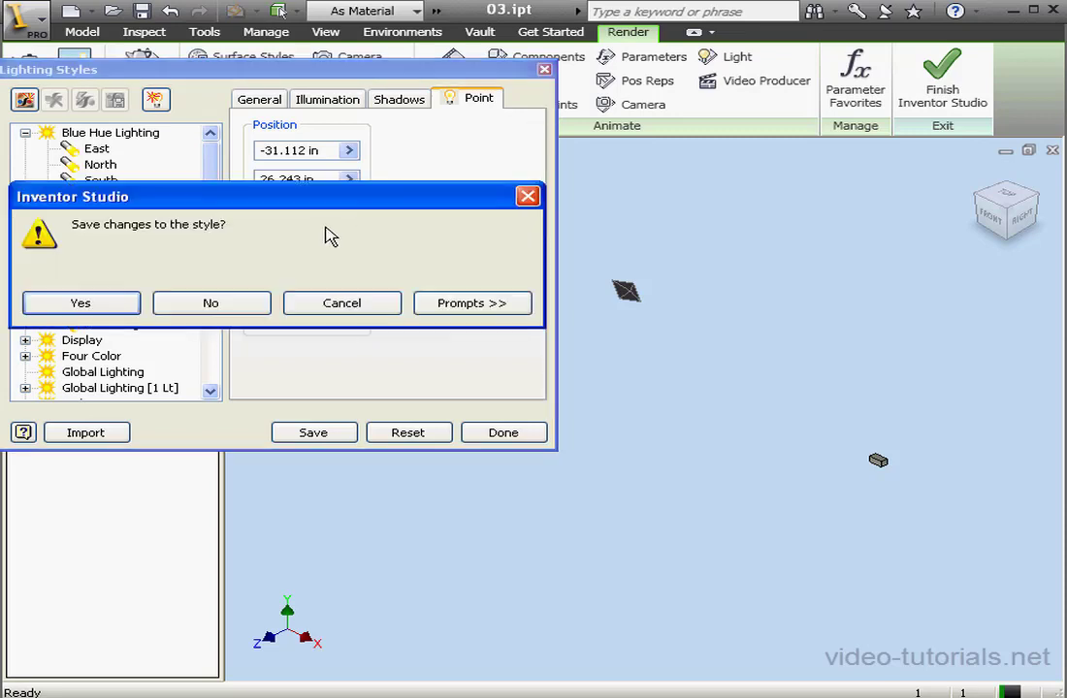
{"action": "left_click", "coordinate": [223, 302]}
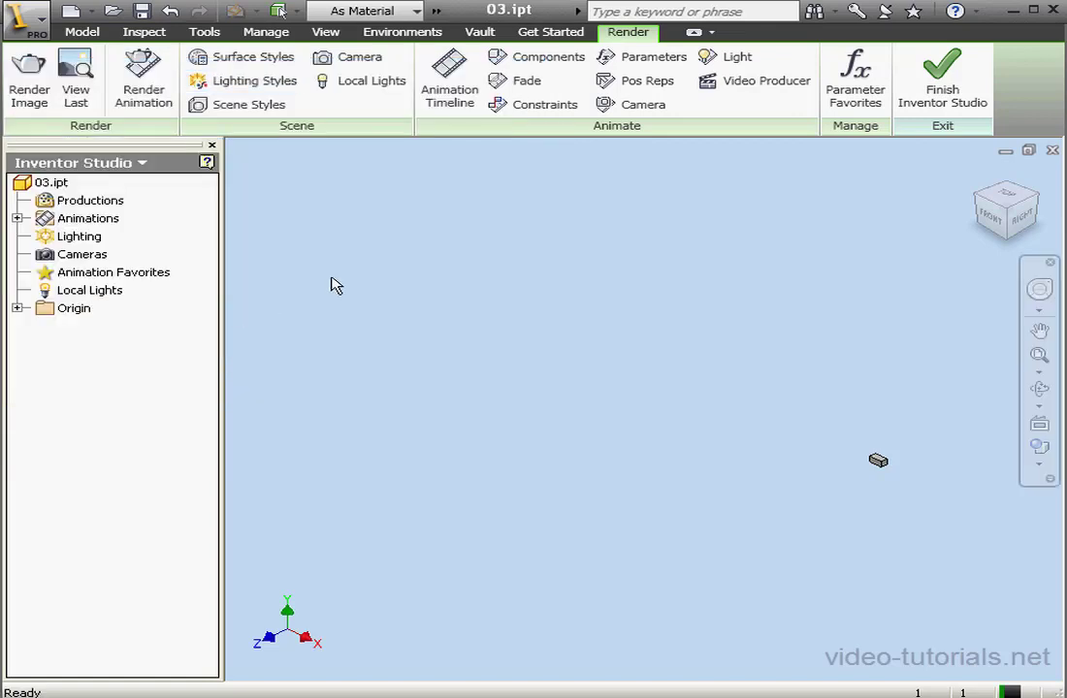